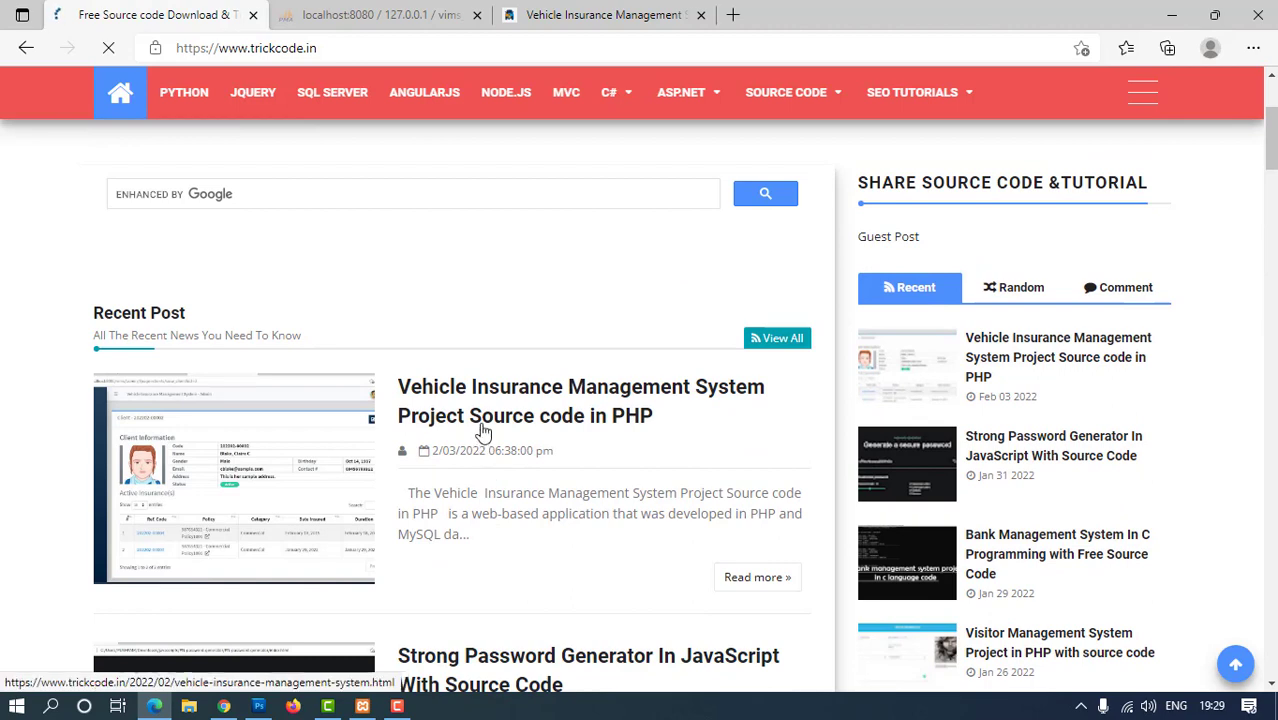
# Open the Vehicle Insurance Management System article and mark its introduction, Bootstrap/AdminLTE mention and Project Source Code heading
pyautogui.click(483, 427)
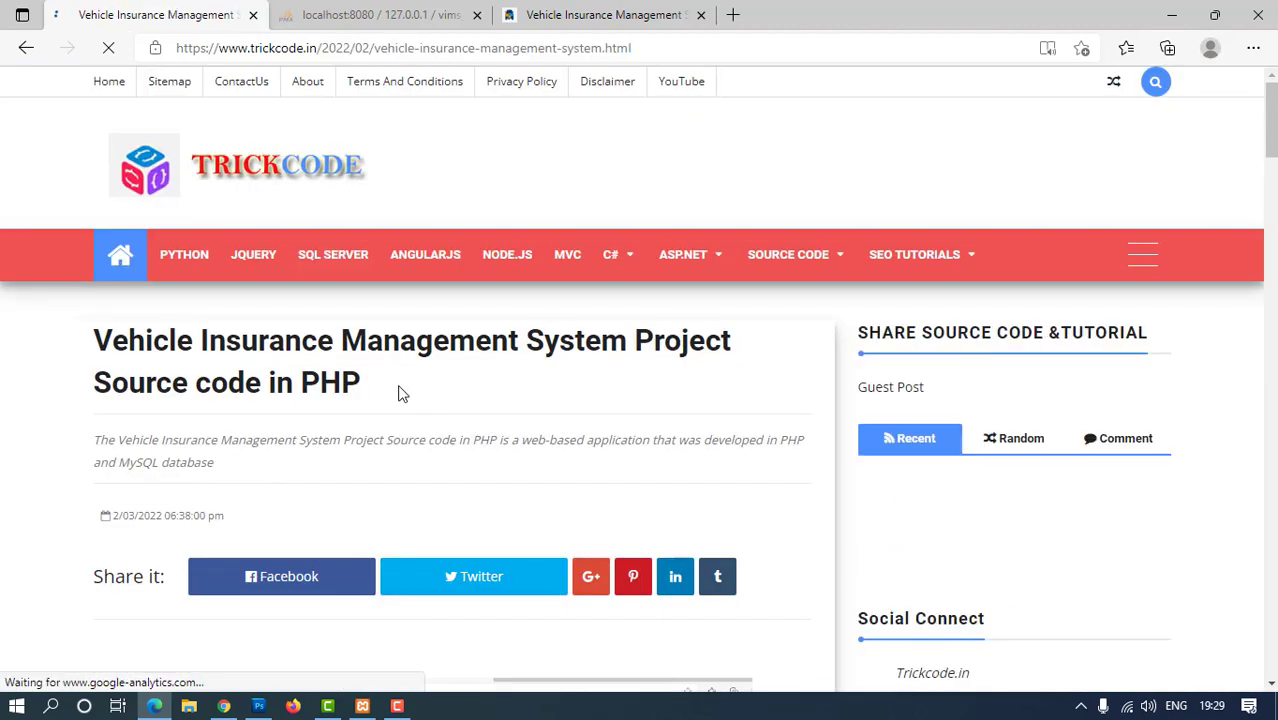
pyautogui.moveTo(400, 391); pyautogui.dragTo(38, 332)
pyautogui.scroll(-1, 322, 421)
pyautogui.scroll(-5, 322, 421)
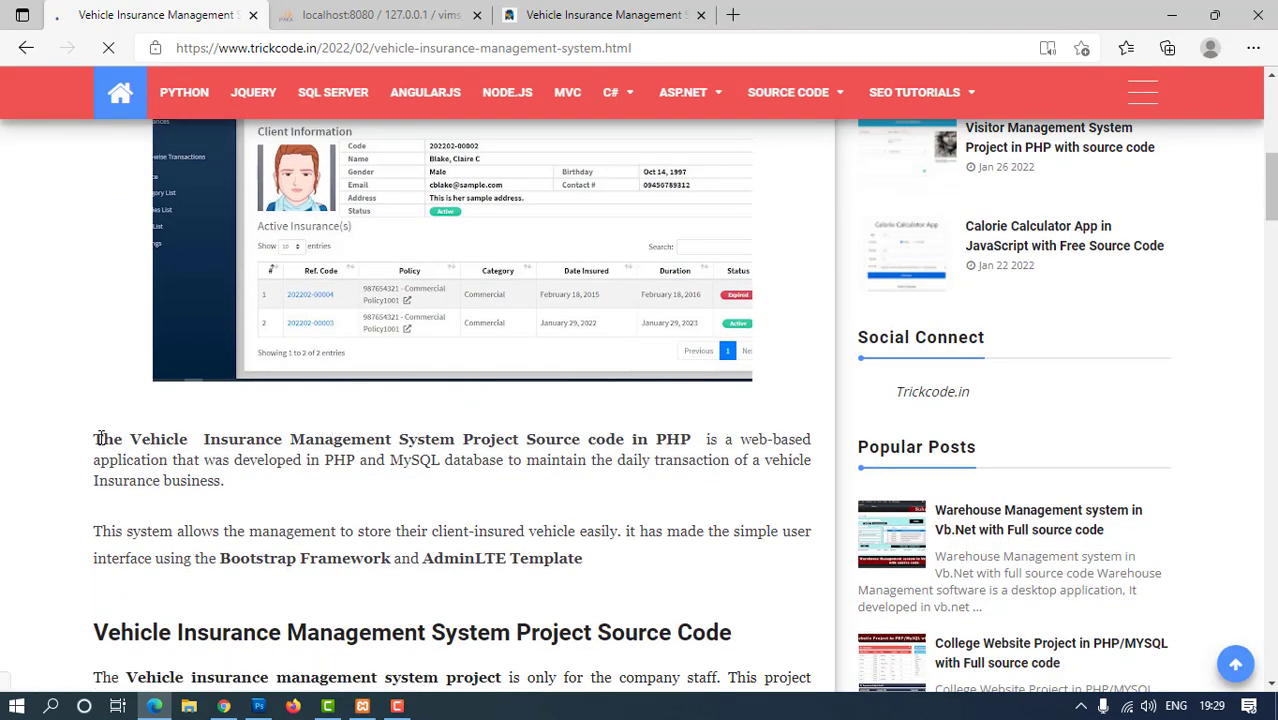
pyautogui.moveTo(96, 439)
pyautogui.mouseDown()
pyautogui.moveTo(185, 460)
pyautogui.moveTo(234, 490)
pyautogui.moveTo(95, 437)
pyautogui.mouseUp()
pyautogui.scroll(-2, 349, 497)
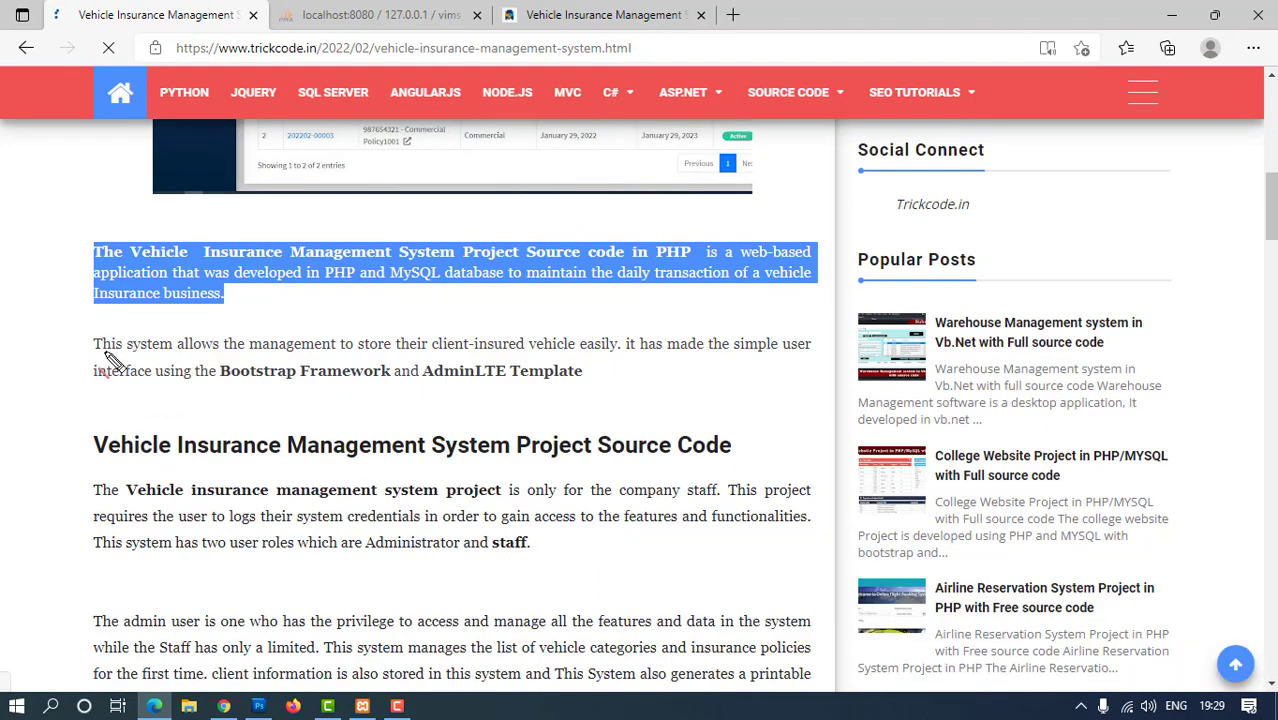
pyautogui.moveTo(106, 352); pyautogui.dragTo(382, 366)
pyautogui.moveTo(158, 395); pyautogui.dragTo(483, 398)
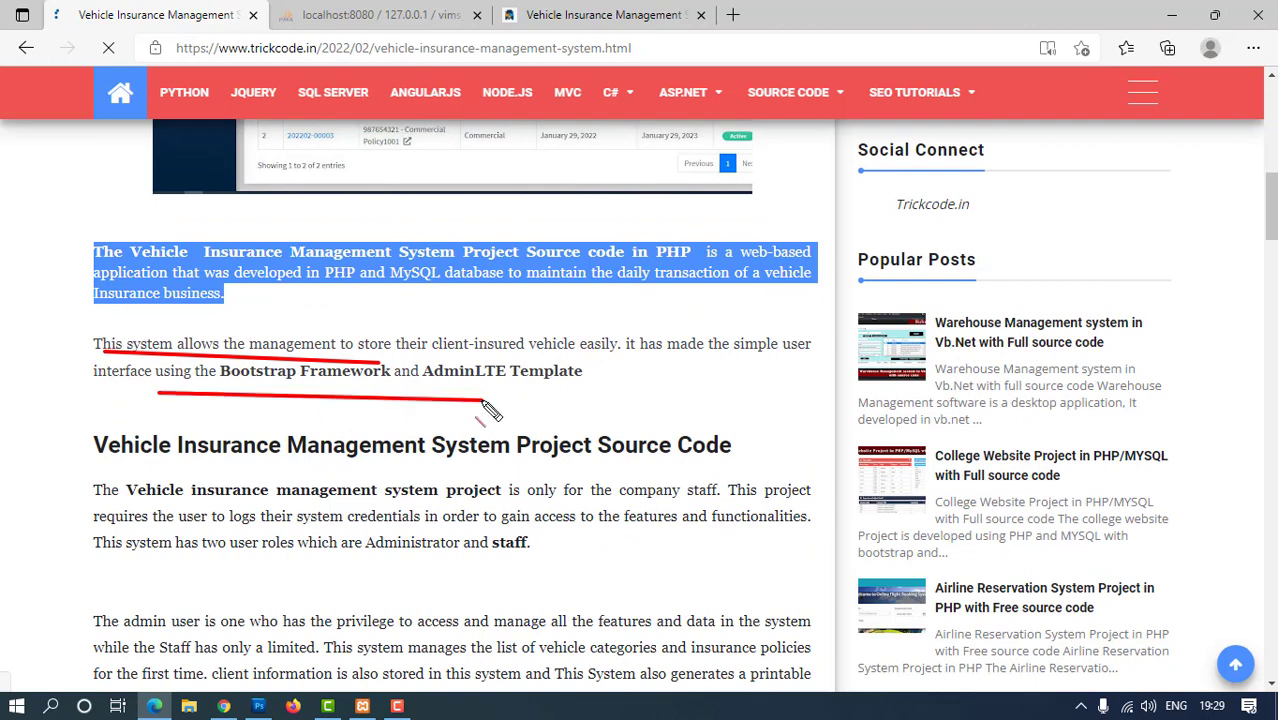
pyautogui.moveTo(110, 461); pyautogui.dragTo(722, 460)
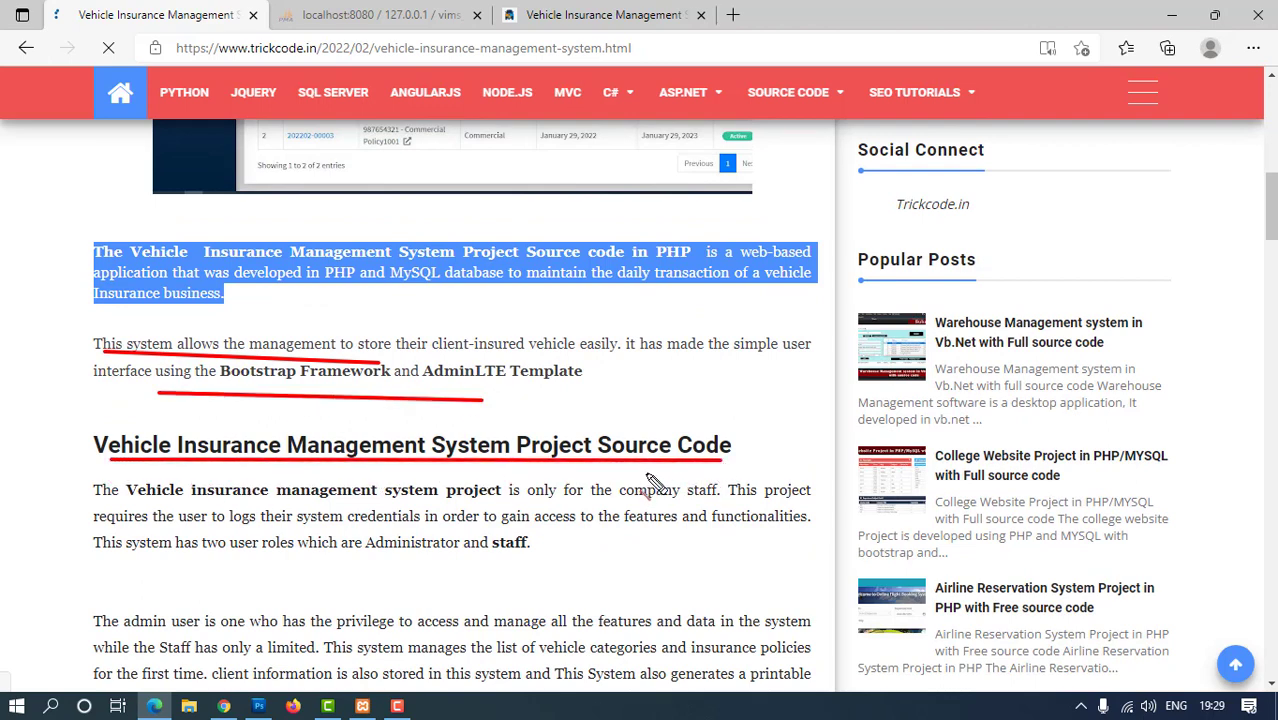
# Mark each item of the features list, from Secure Login through Manage System Information, then clear the marks
pyautogui.scroll(-5, 650, 483)
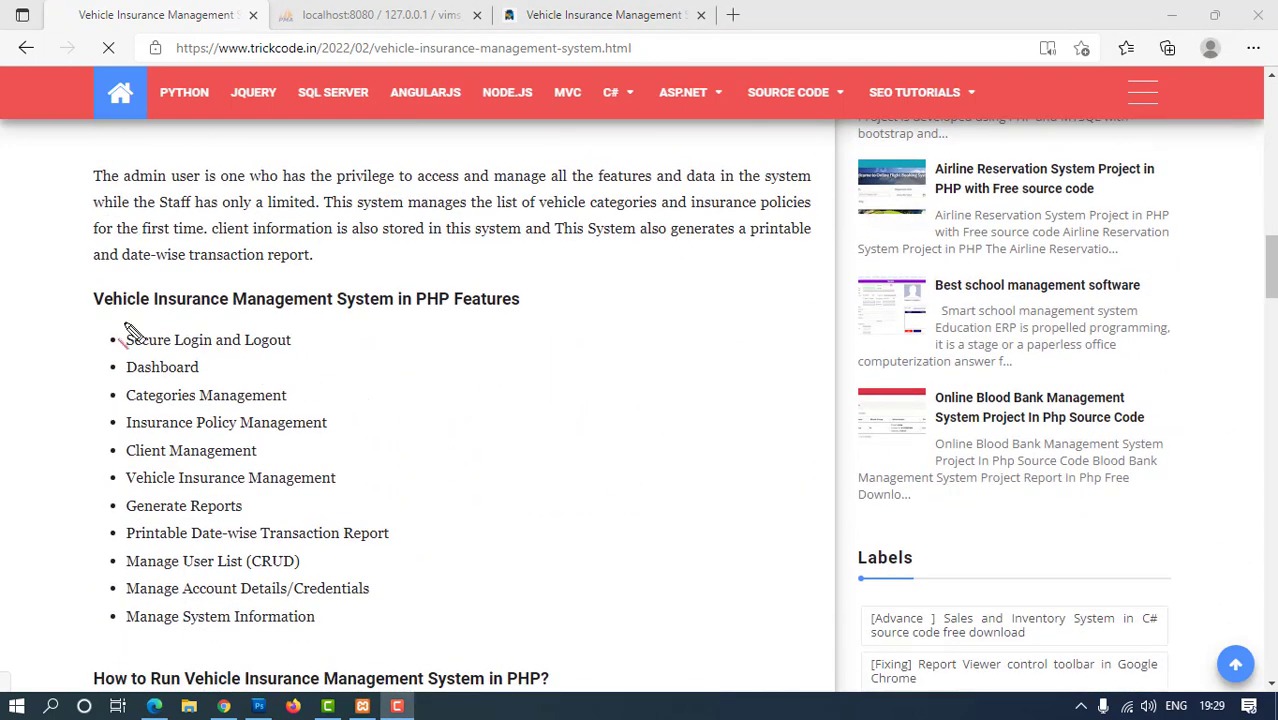
pyautogui.moveTo(535, 299); pyautogui.dragTo(602, 290)
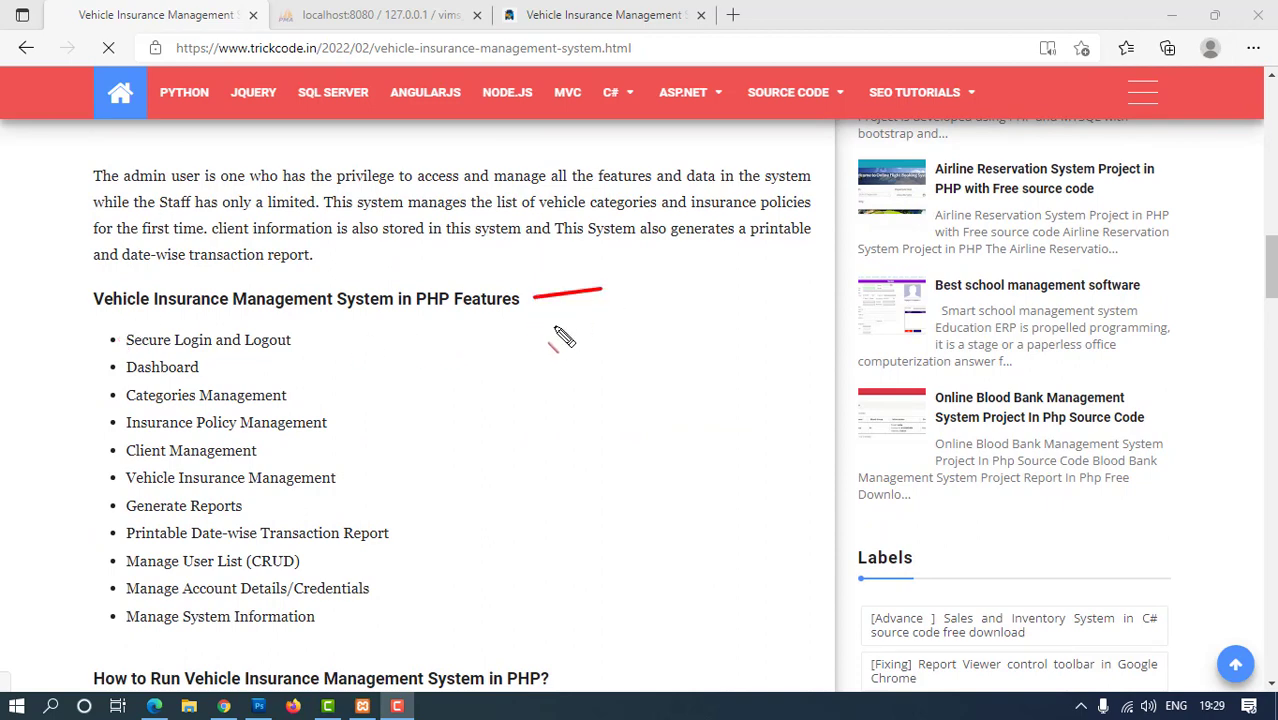
pyautogui.moveTo(300, 339); pyautogui.dragTo(390, 342)
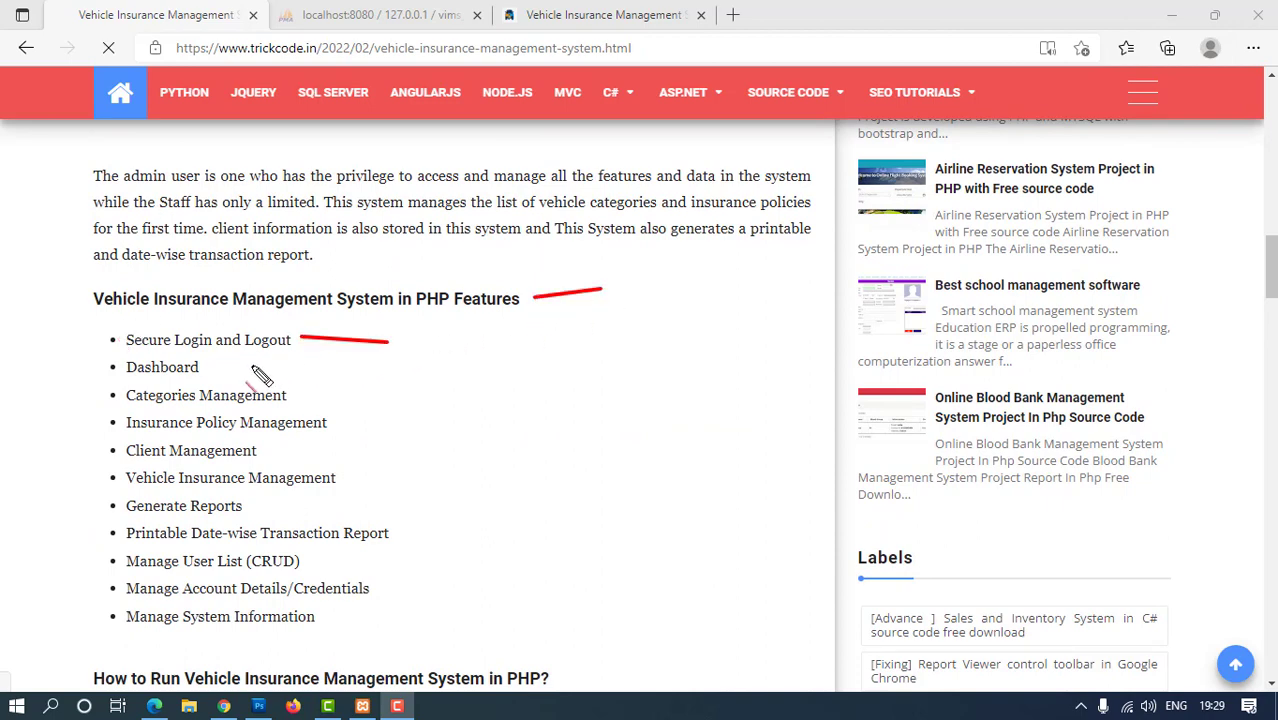
pyautogui.moveTo(240, 378)
pyautogui.mouseDown()
pyautogui.moveTo(330, 366)
pyautogui.moveTo(430, 423)
pyautogui.mouseUp()
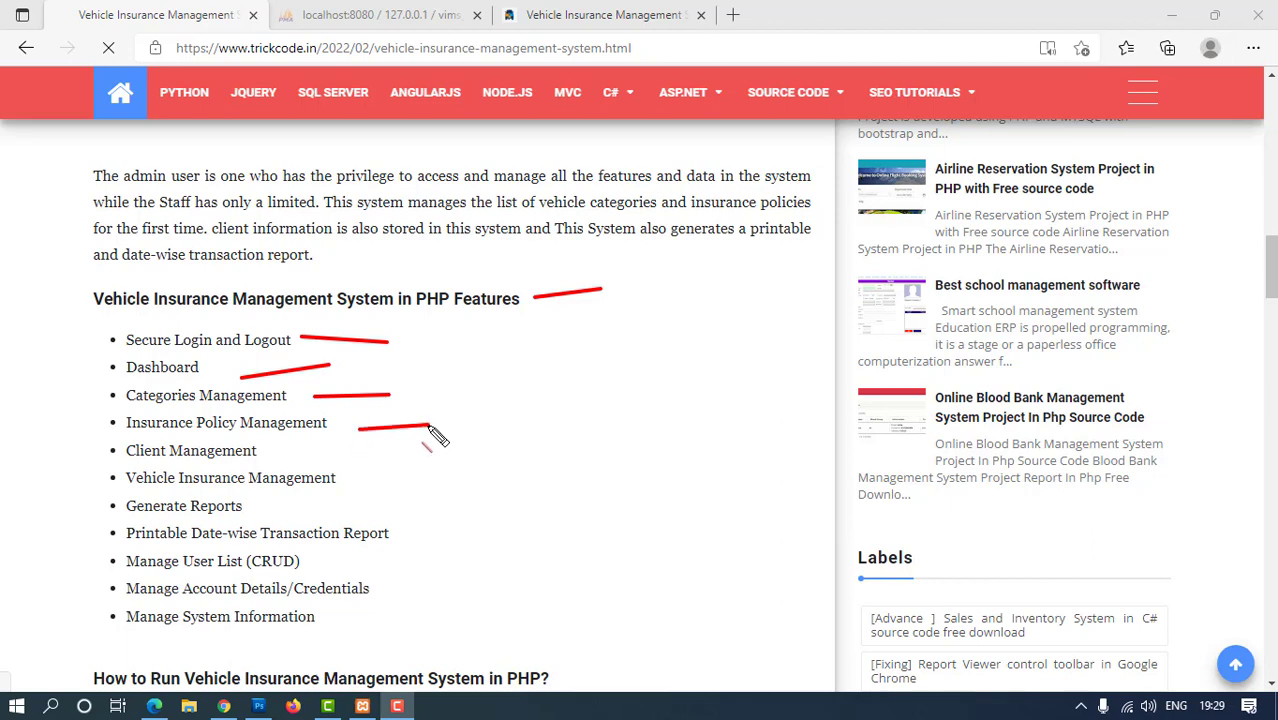
pyautogui.moveTo(134, 462); pyautogui.dragTo(302, 490)
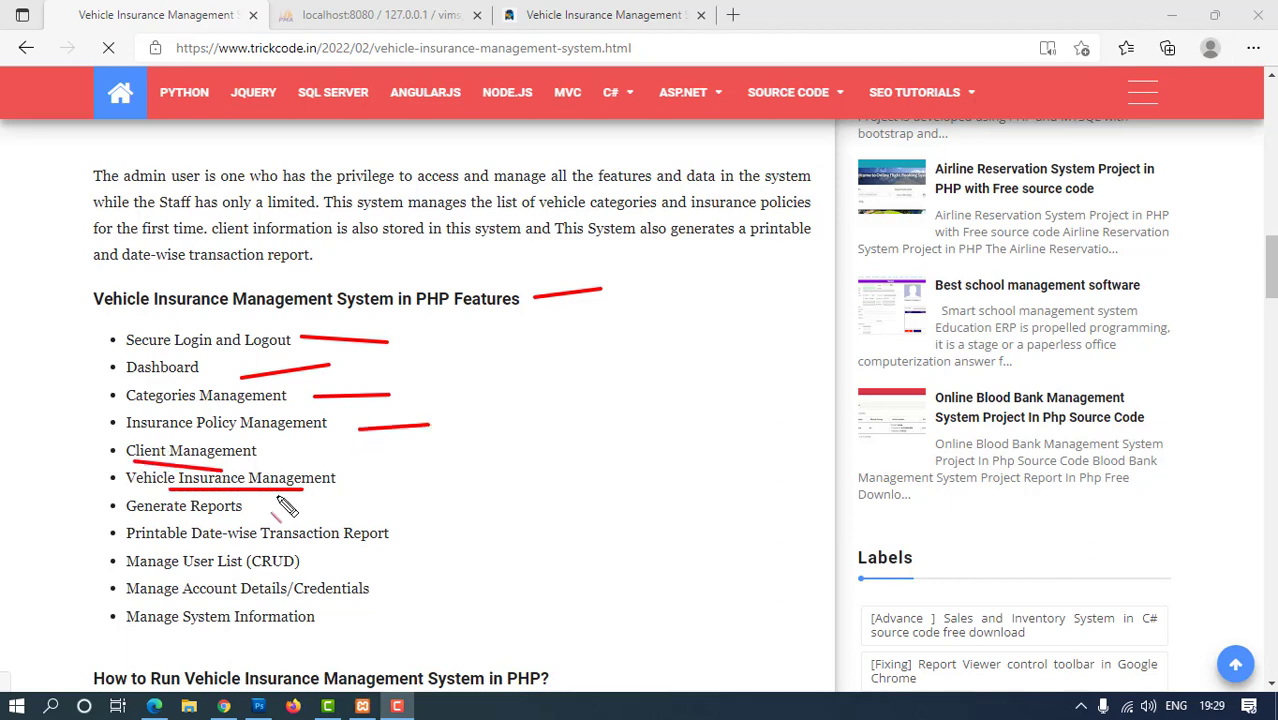
pyautogui.moveTo(212, 516); pyautogui.dragTo(352, 562)
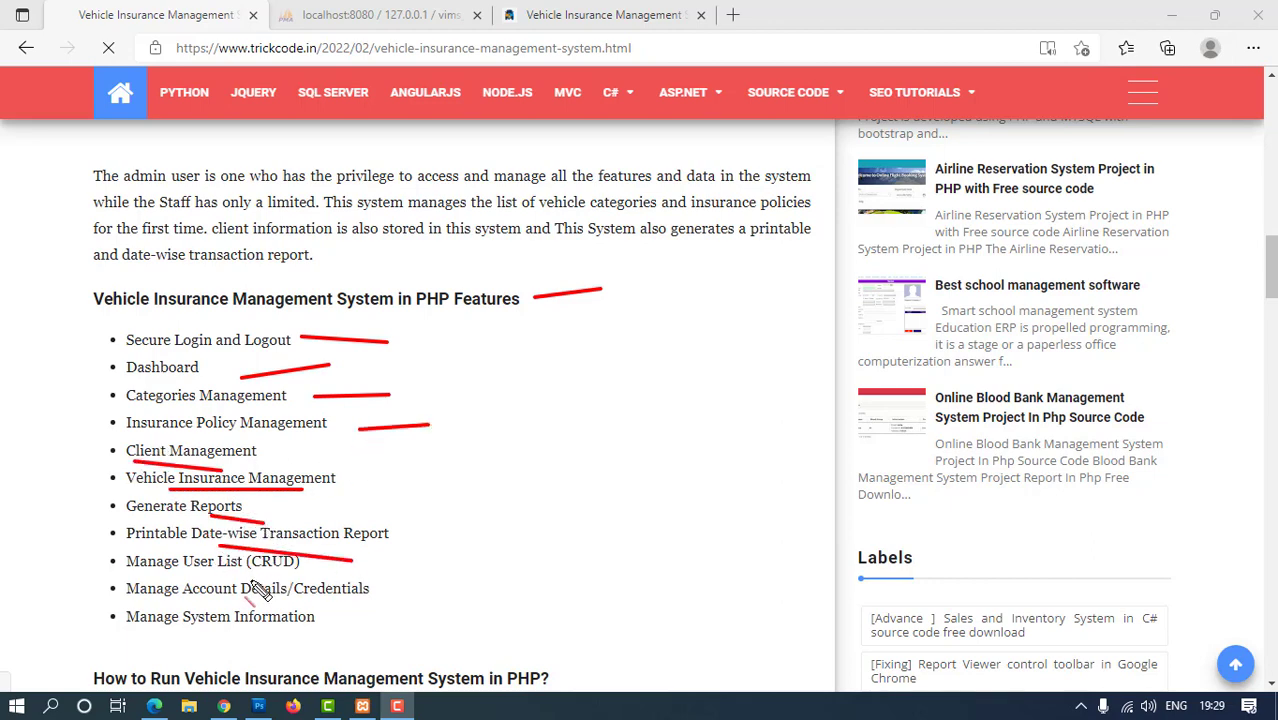
pyautogui.moveTo(238, 576); pyautogui.dragTo(350, 577)
pyautogui.moveTo(280, 597); pyautogui.dragTo(361, 607)
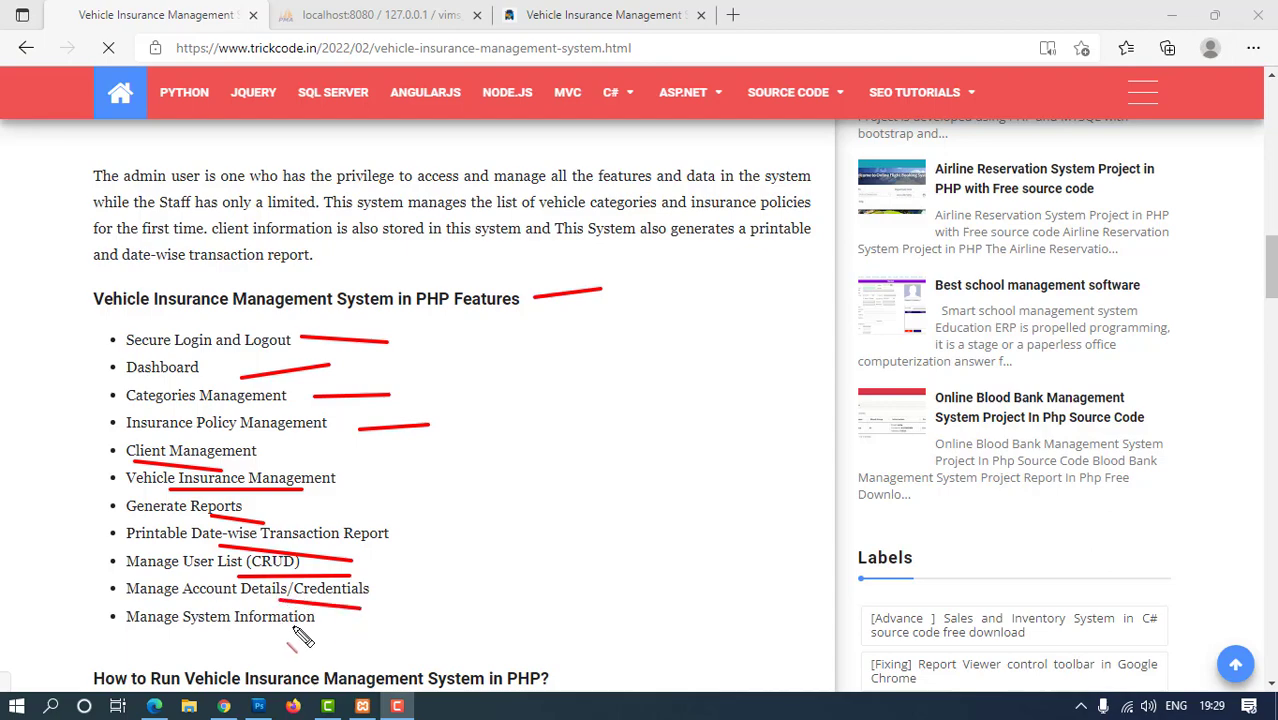
pyautogui.moveTo(280, 632); pyautogui.dragTo(400, 641)
pyautogui.press('Escape')
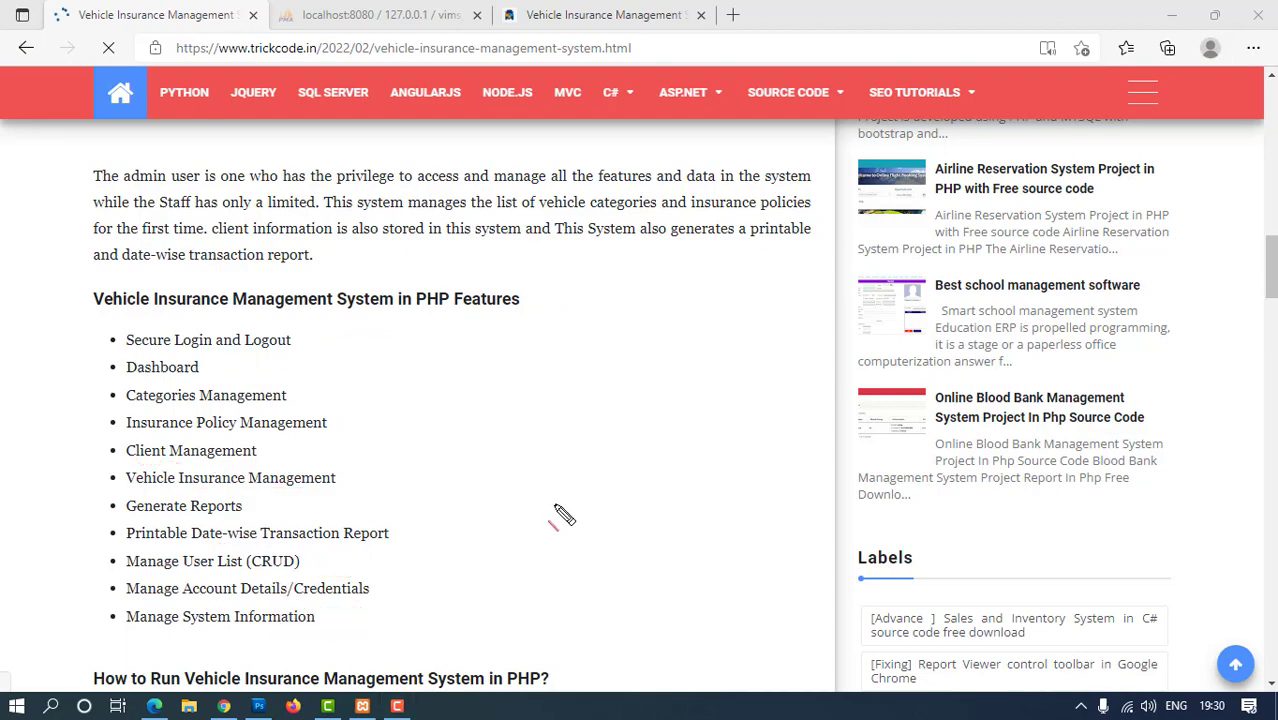
# Follow the Free Source code Download link to the vims_0_0.zip Dropbox page, then bring up File Explorer
pyautogui.scroll(-4, 551, 500)
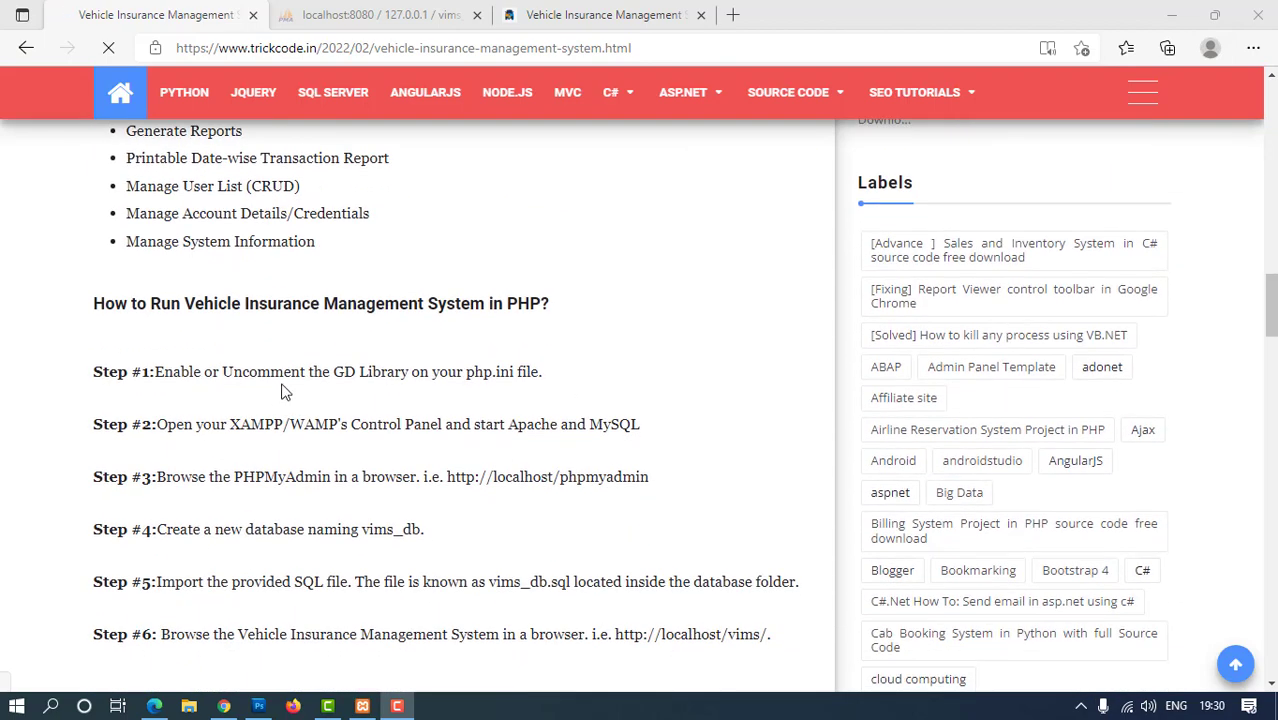
pyautogui.scroll(-5, 515, 410)
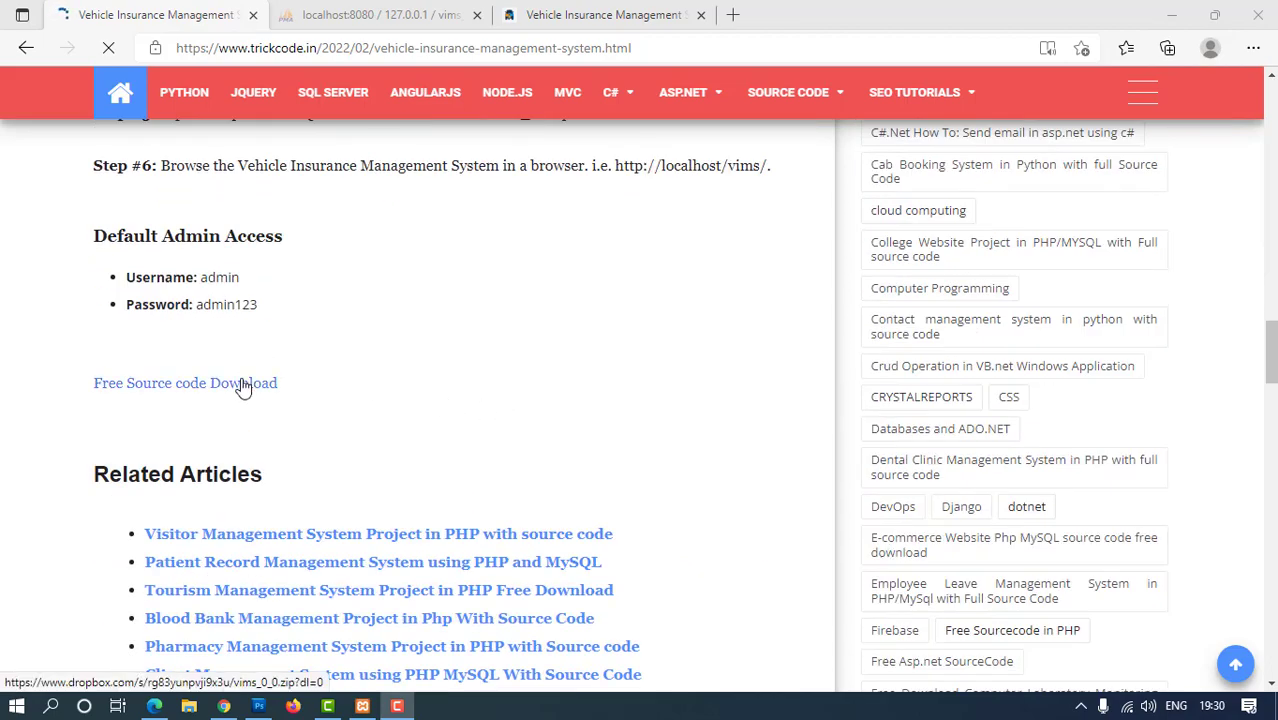
pyautogui.click(241, 385)
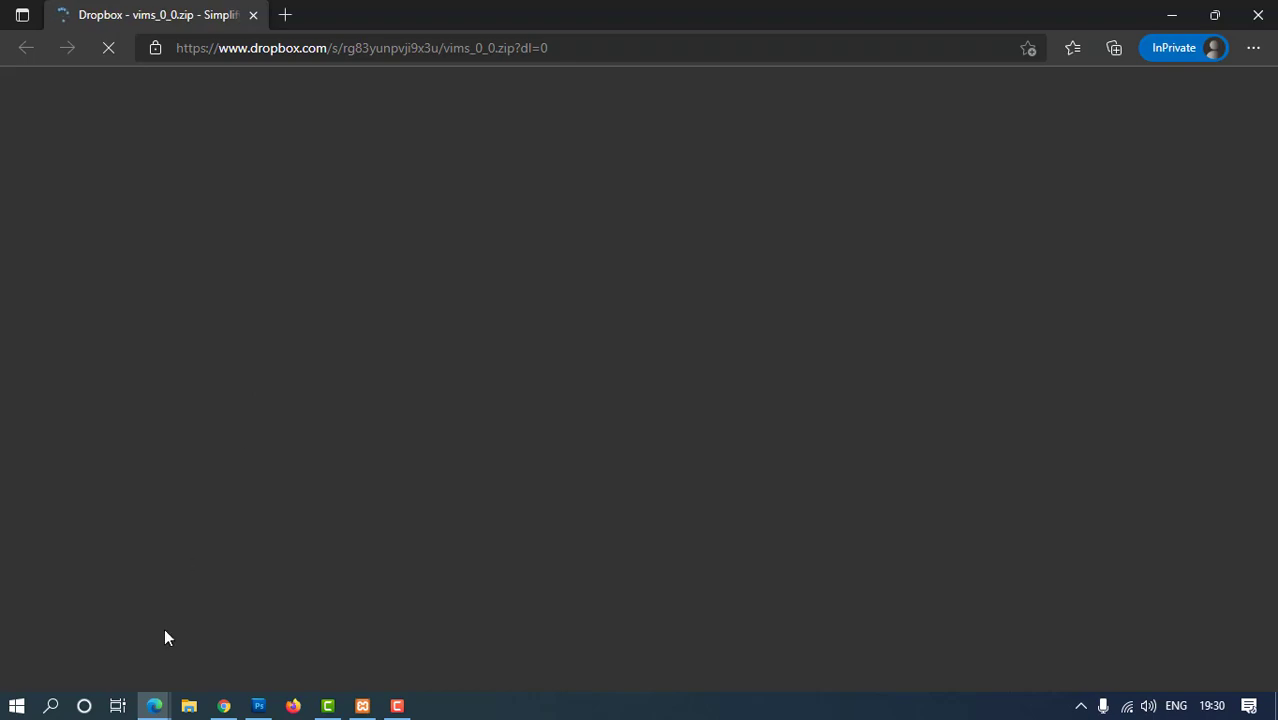
pyautogui.click(196, 709)
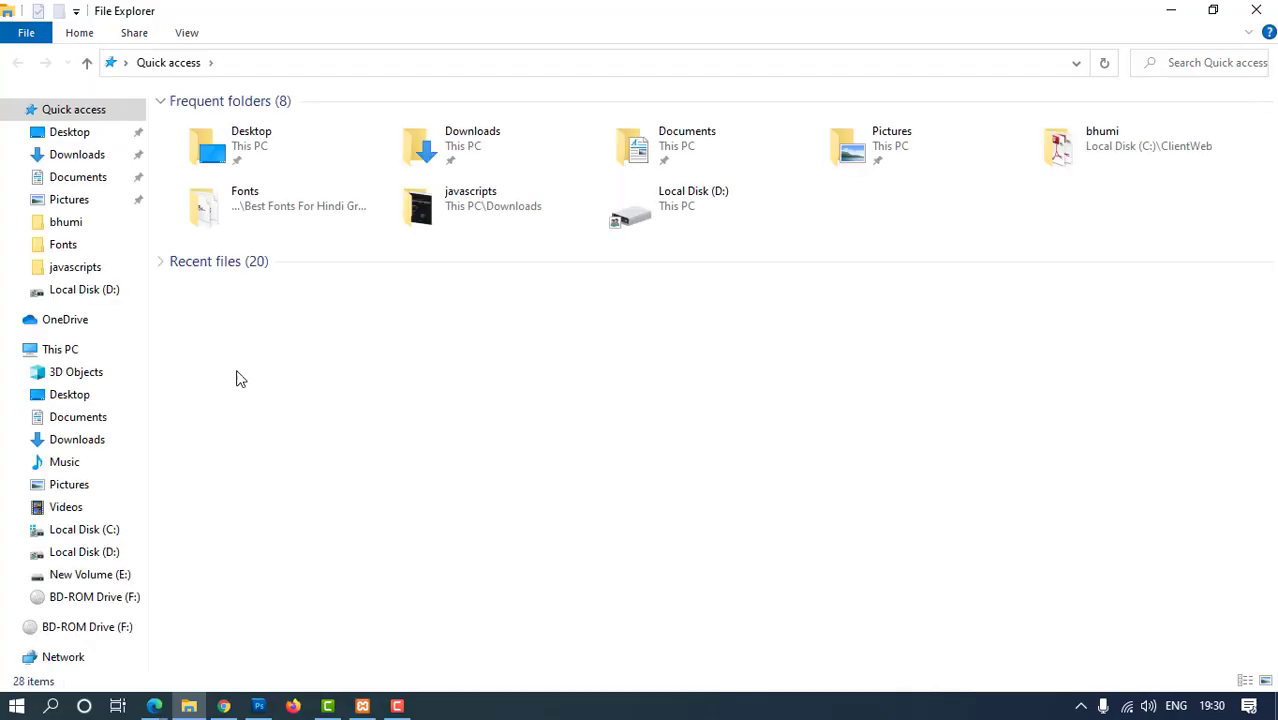
# Browse to C:\xampp\htdocs\vims\database and select the vims_db SQL file
pyautogui.click(85, 531)
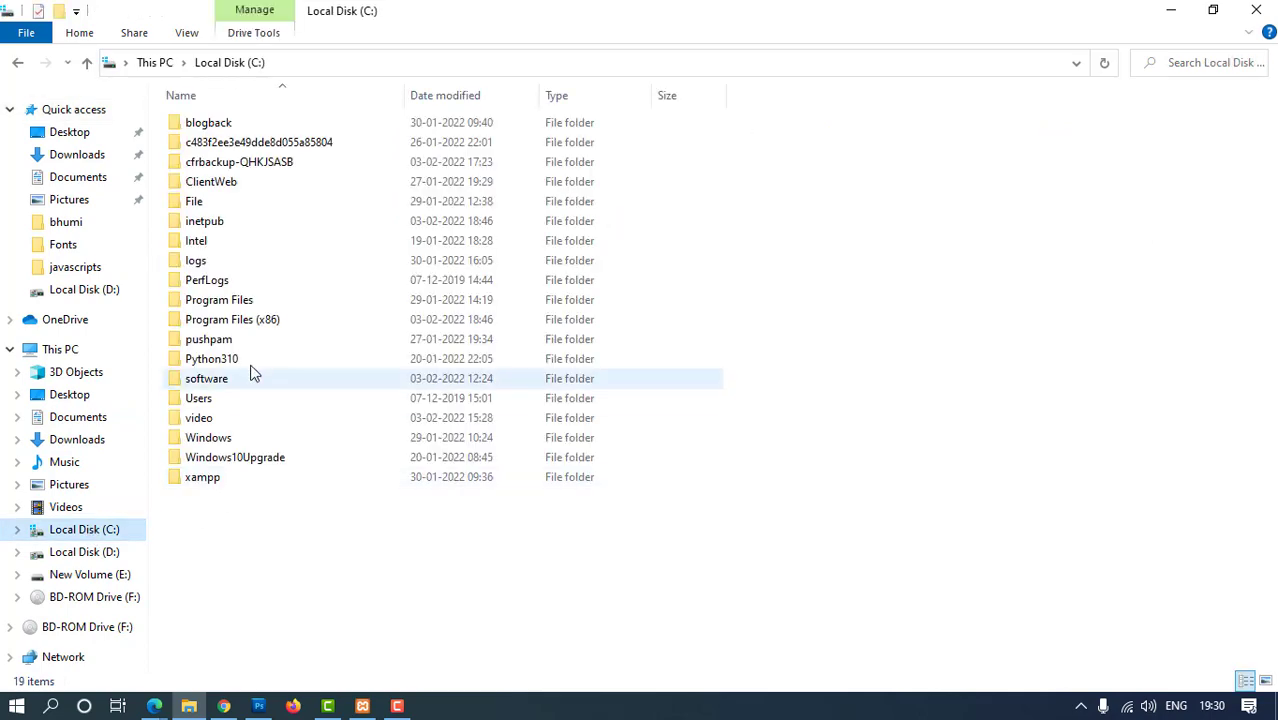
pyautogui.click(208, 478)
pyautogui.doubleClick(208, 479)
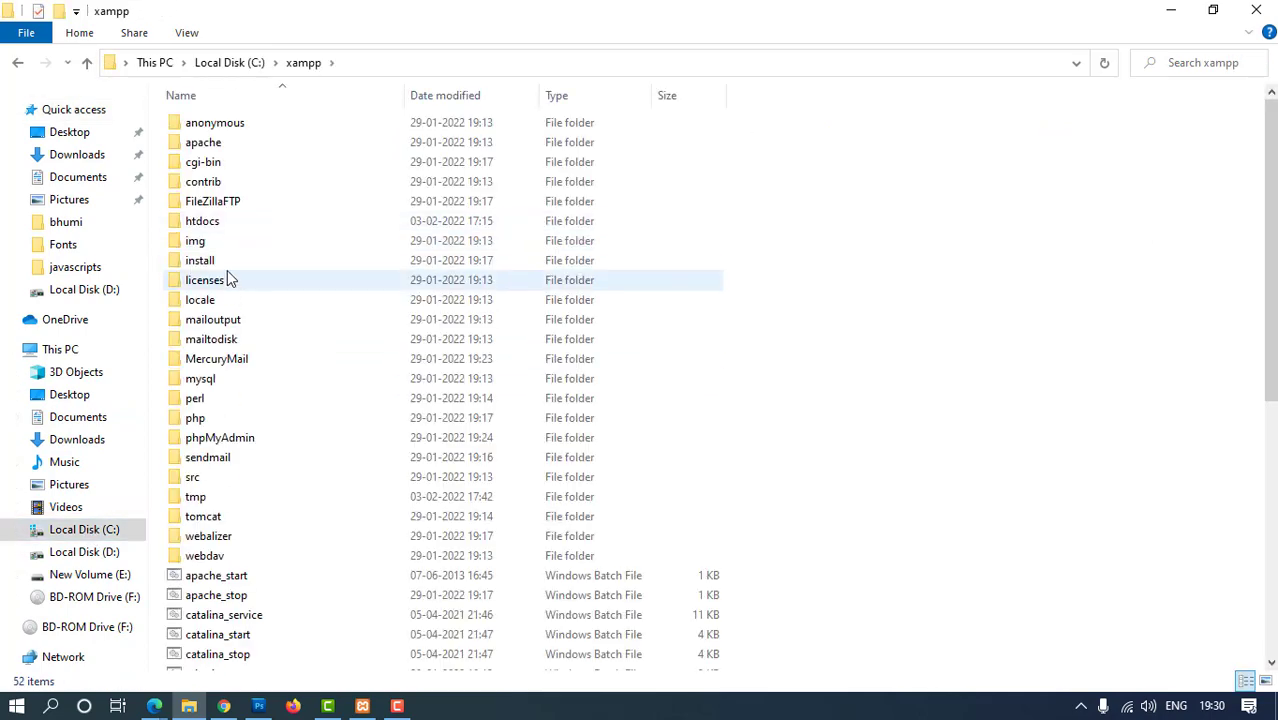
pyautogui.doubleClick(229, 222)
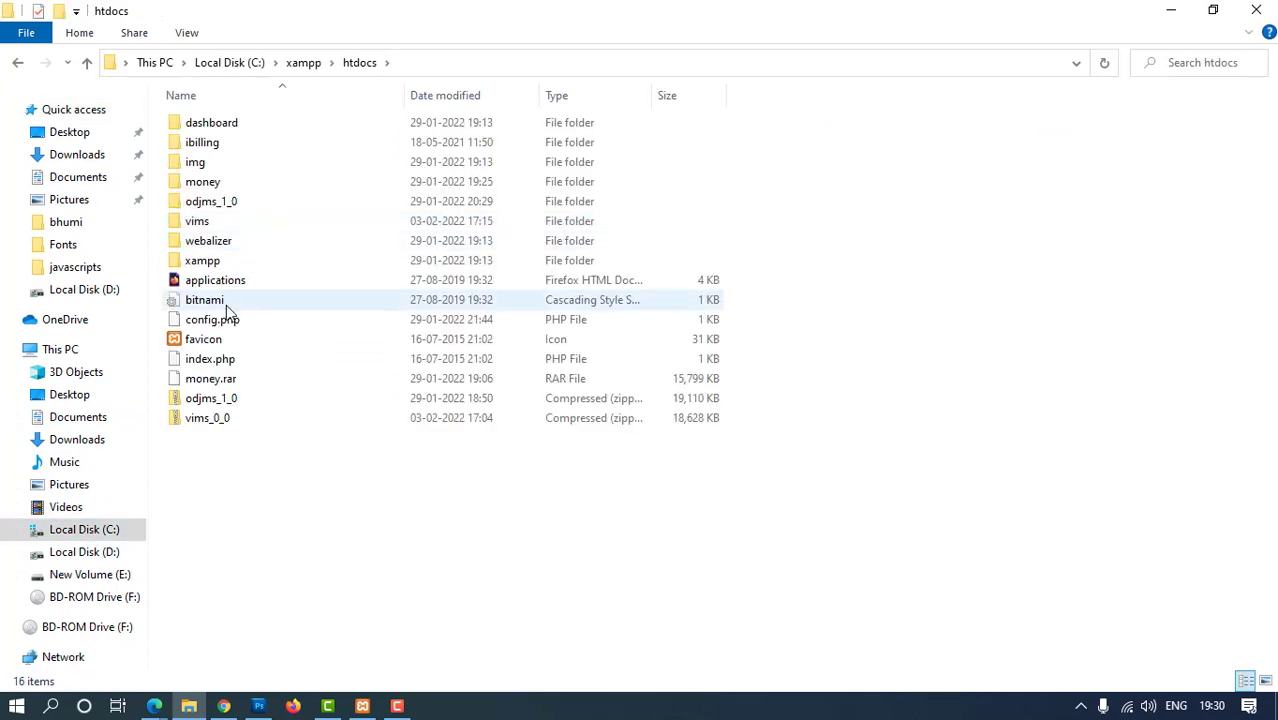
pyautogui.doubleClick(201, 228)
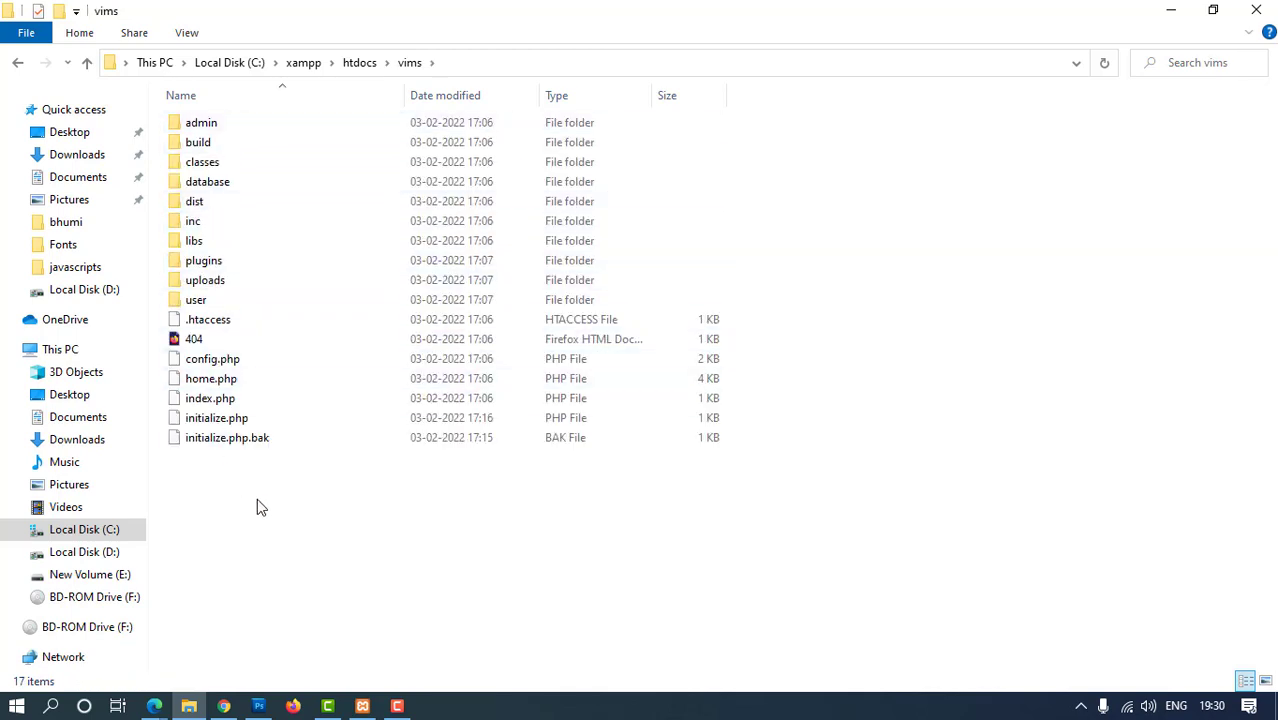
pyautogui.doubleClick(199, 186)
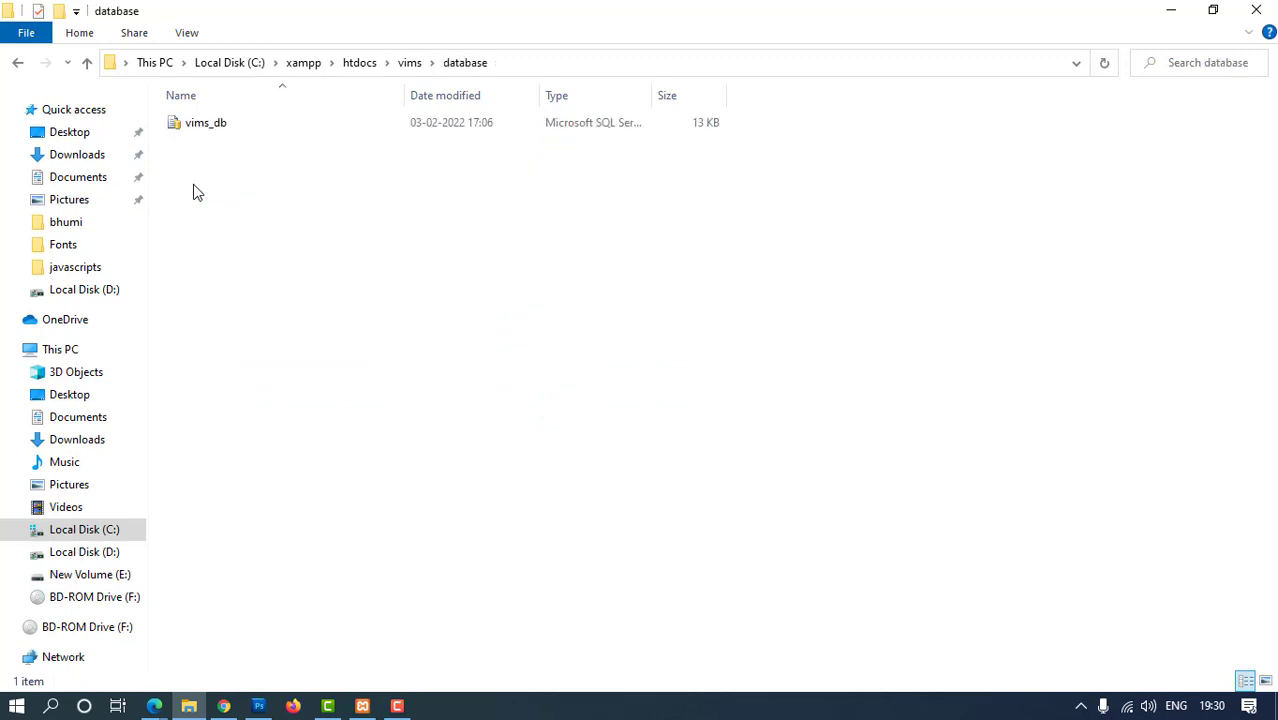
pyautogui.click(222, 130)
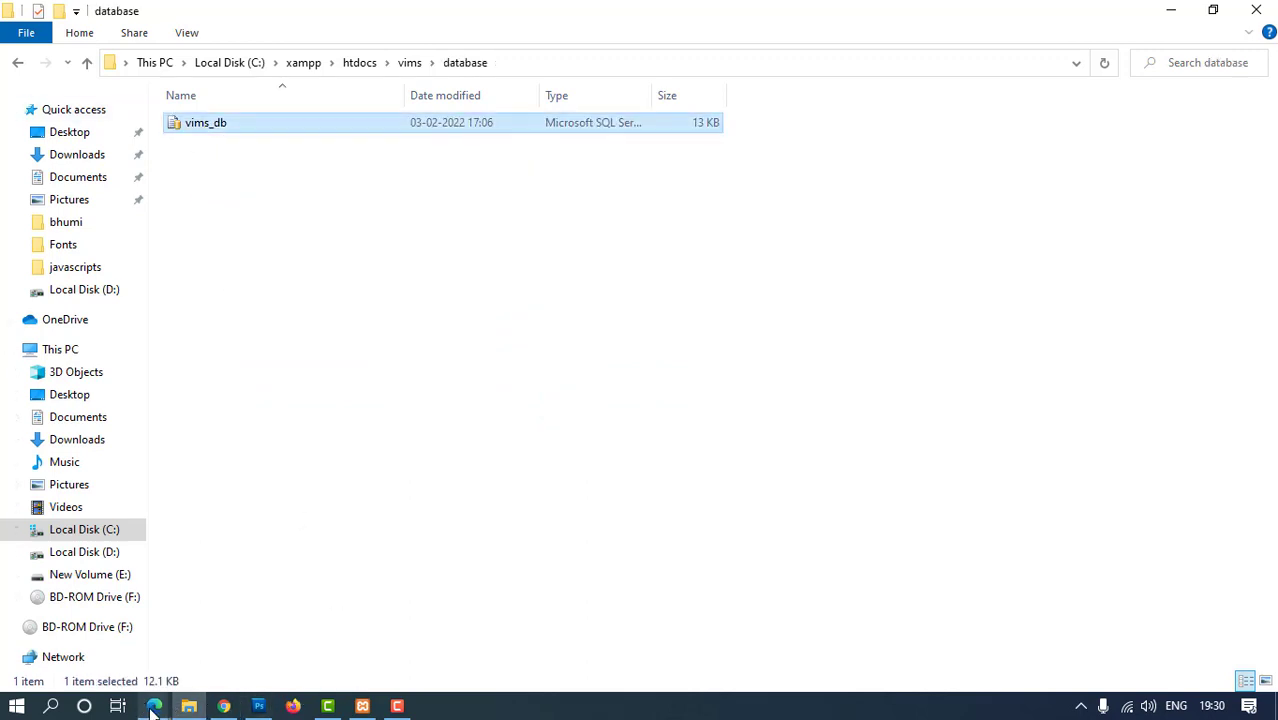
pyautogui.moveTo(153, 708)
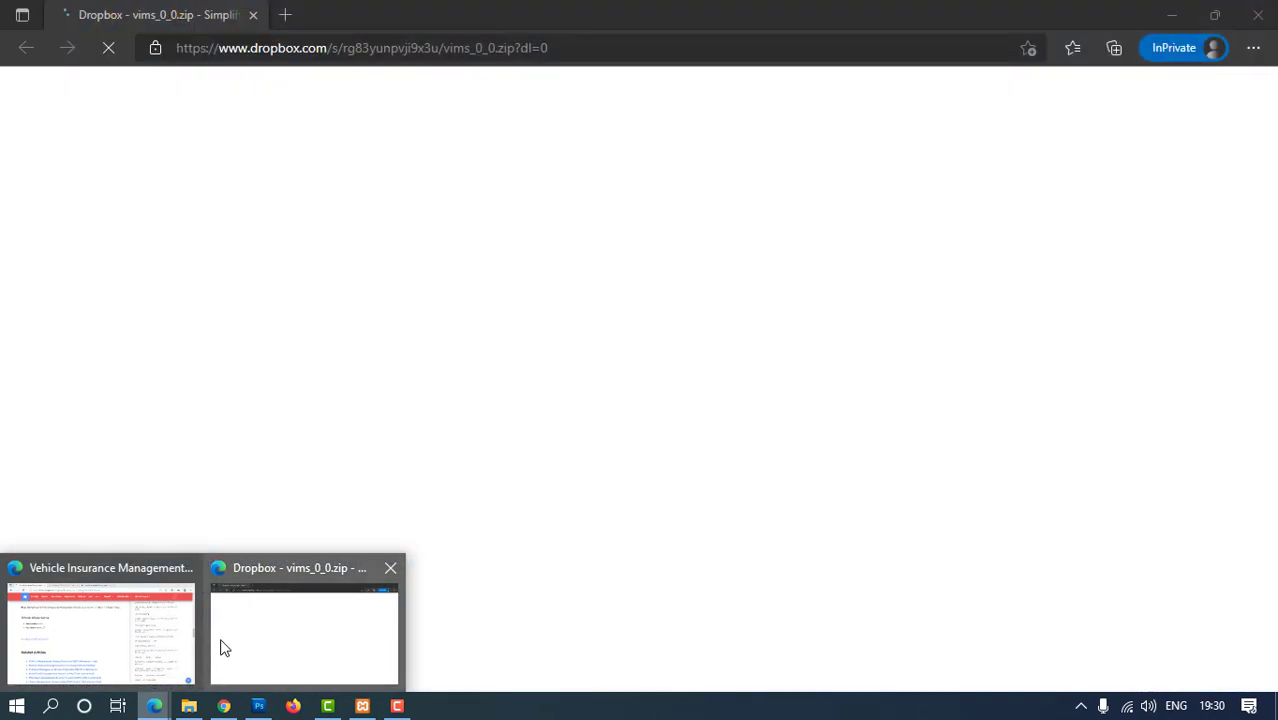
# Log out of the VIMS admin through the Administrator Admin menu
pyautogui.click(100, 630)
pyautogui.click(420, 15)
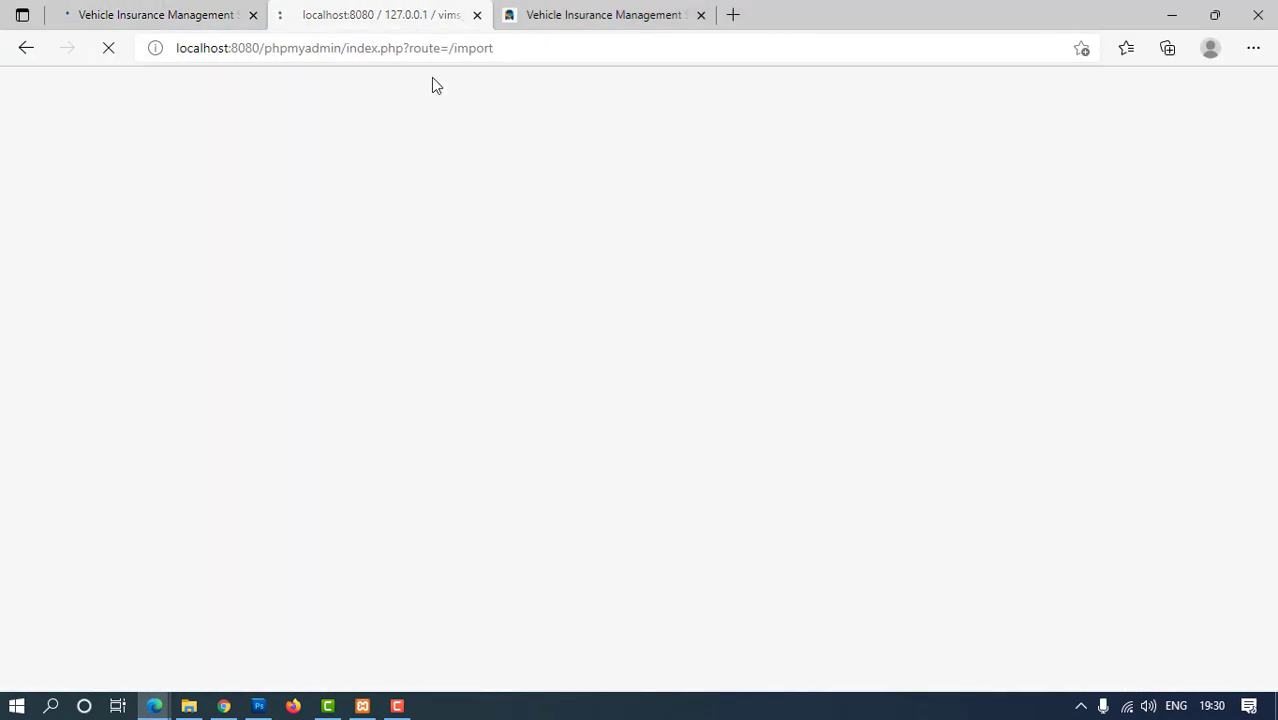
pyautogui.click(562, 15)
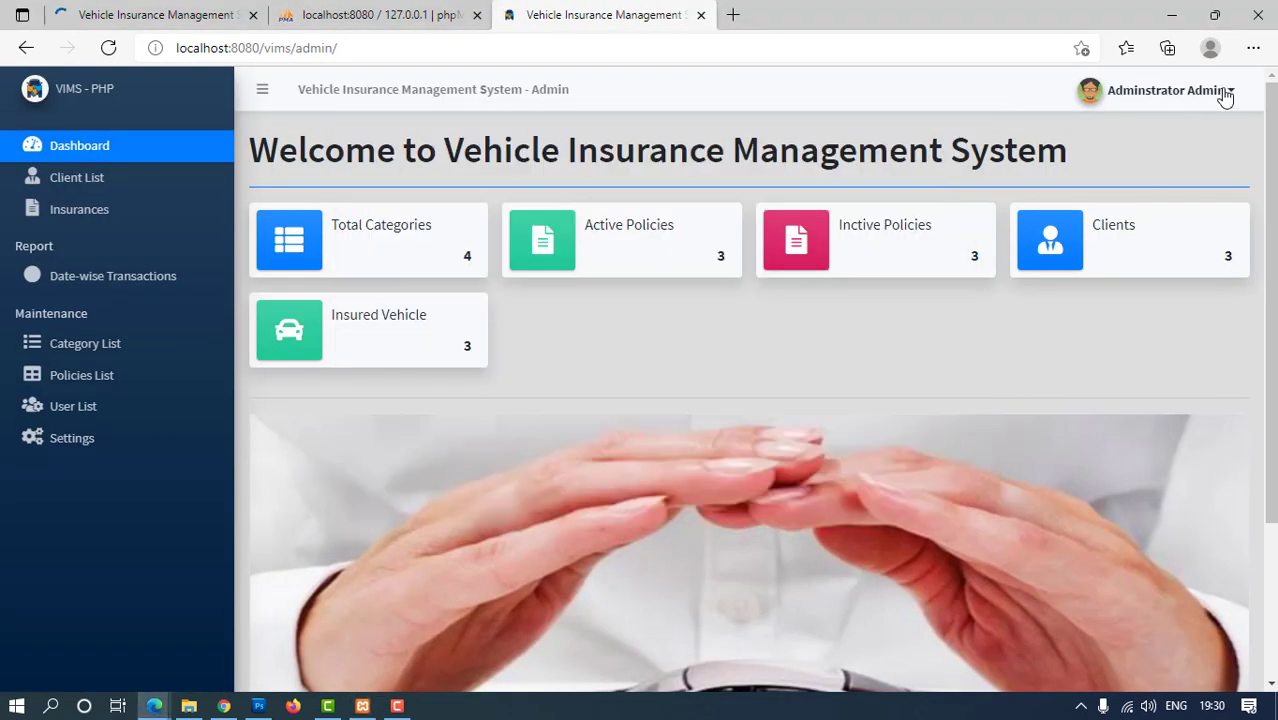
pyautogui.click(1225, 92)
pyautogui.click(1110, 172)
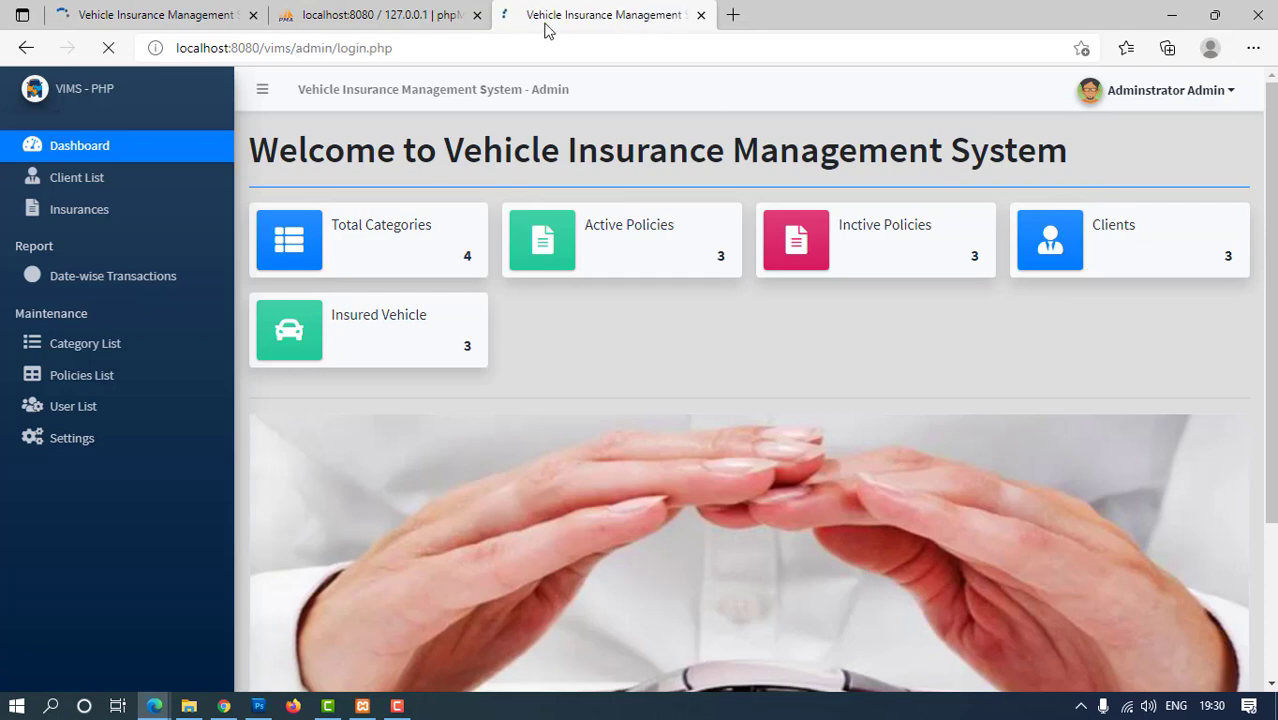
# Open vims_db in phpMyAdmin to see its six tables, then return to the VIMS login page
pyautogui.click(370, 15)
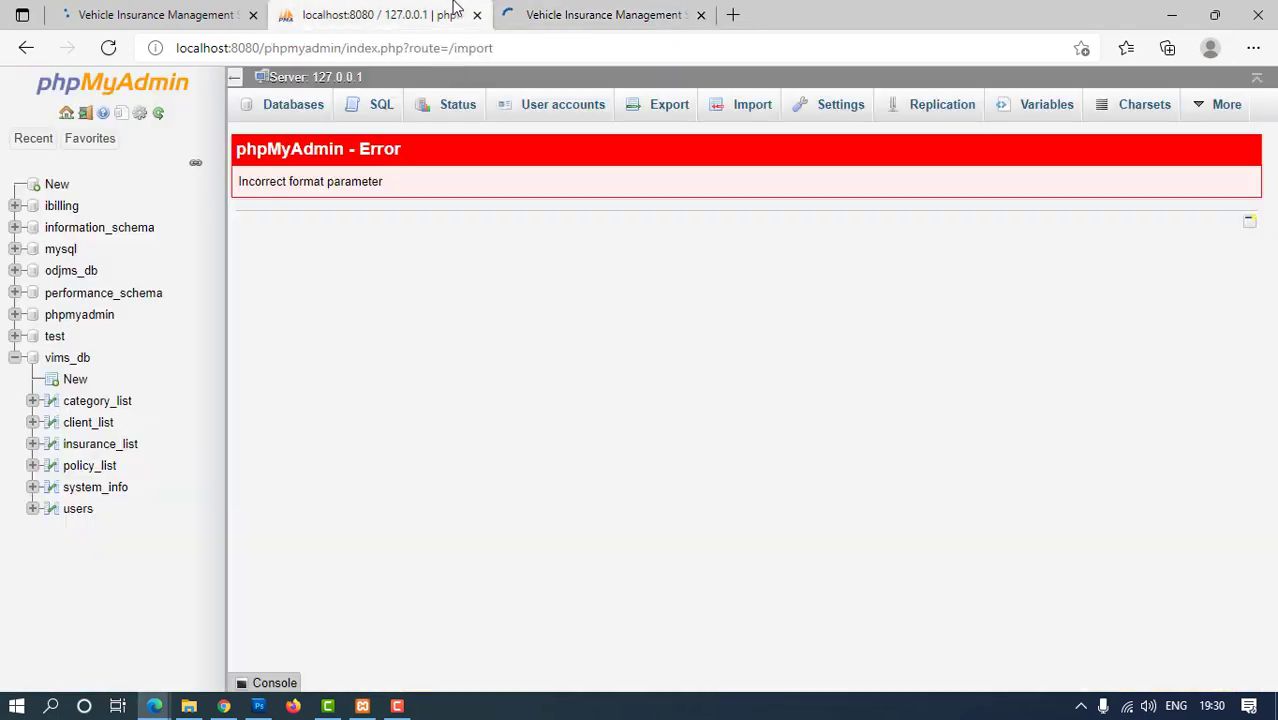
pyautogui.click(58, 362)
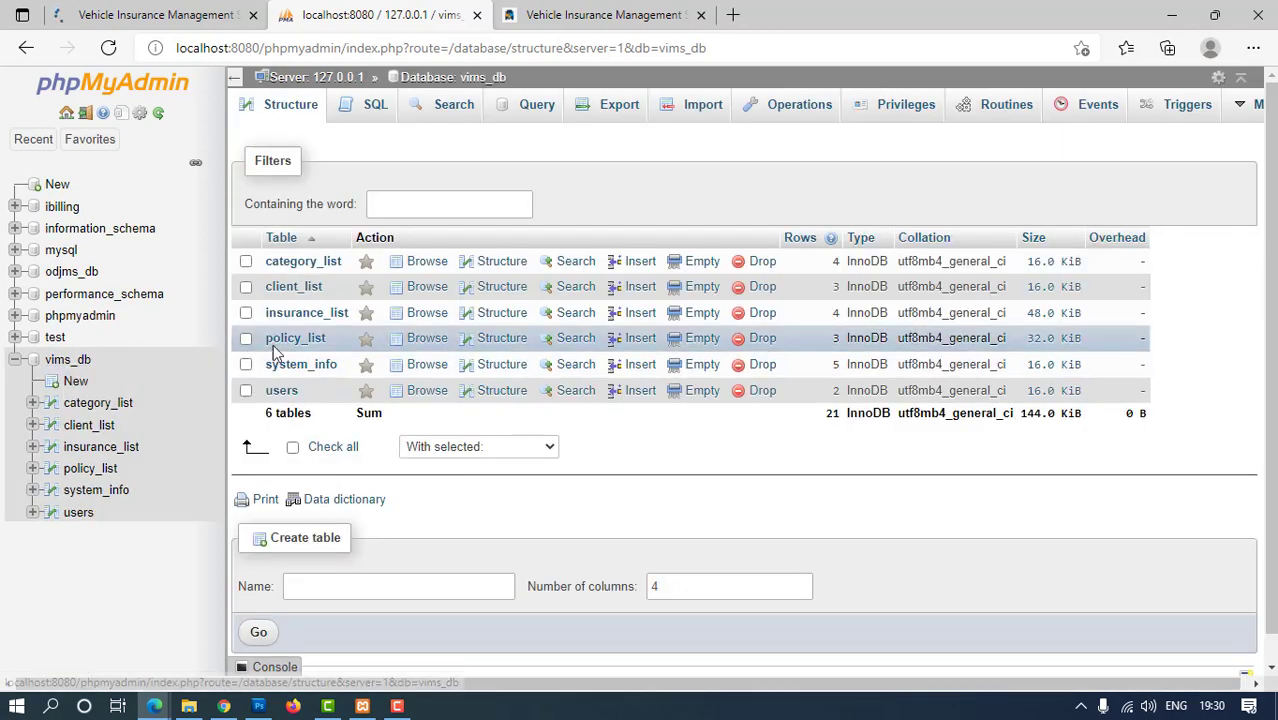
pyautogui.click(556, 18)
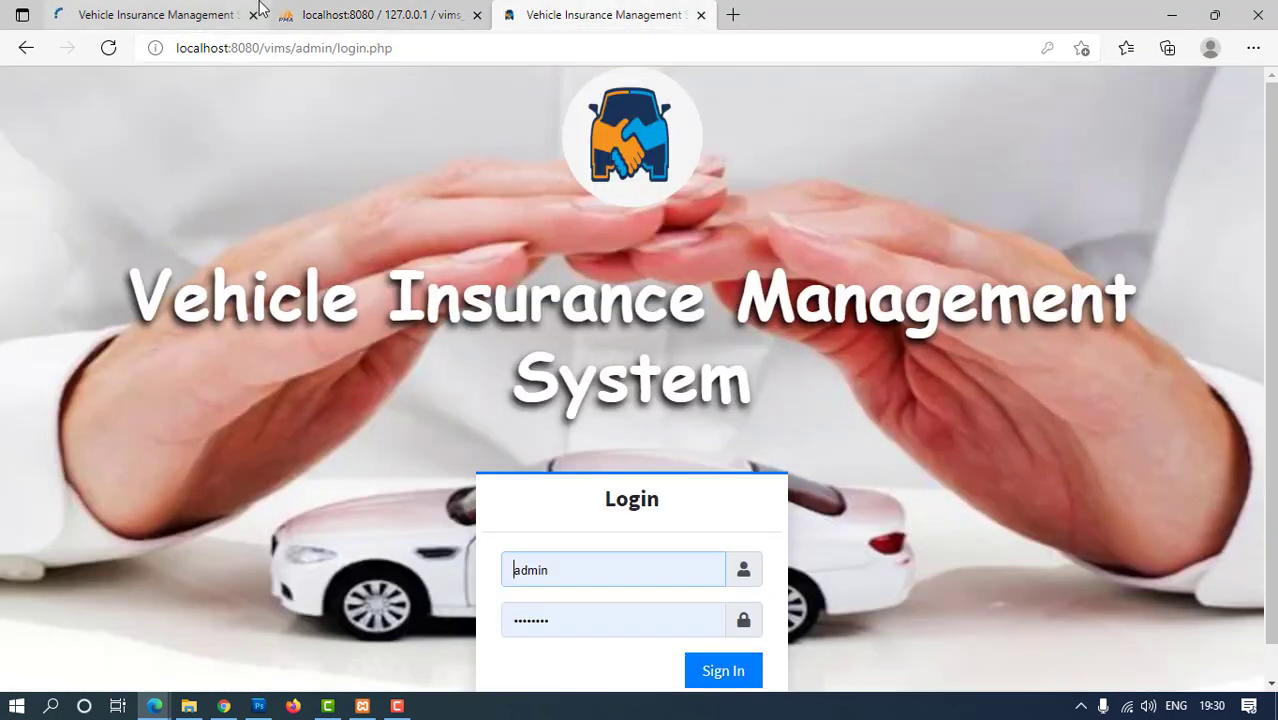
# Sign in to VIMS as admin using the saved password
pyautogui.scroll(-1, 625, 575)
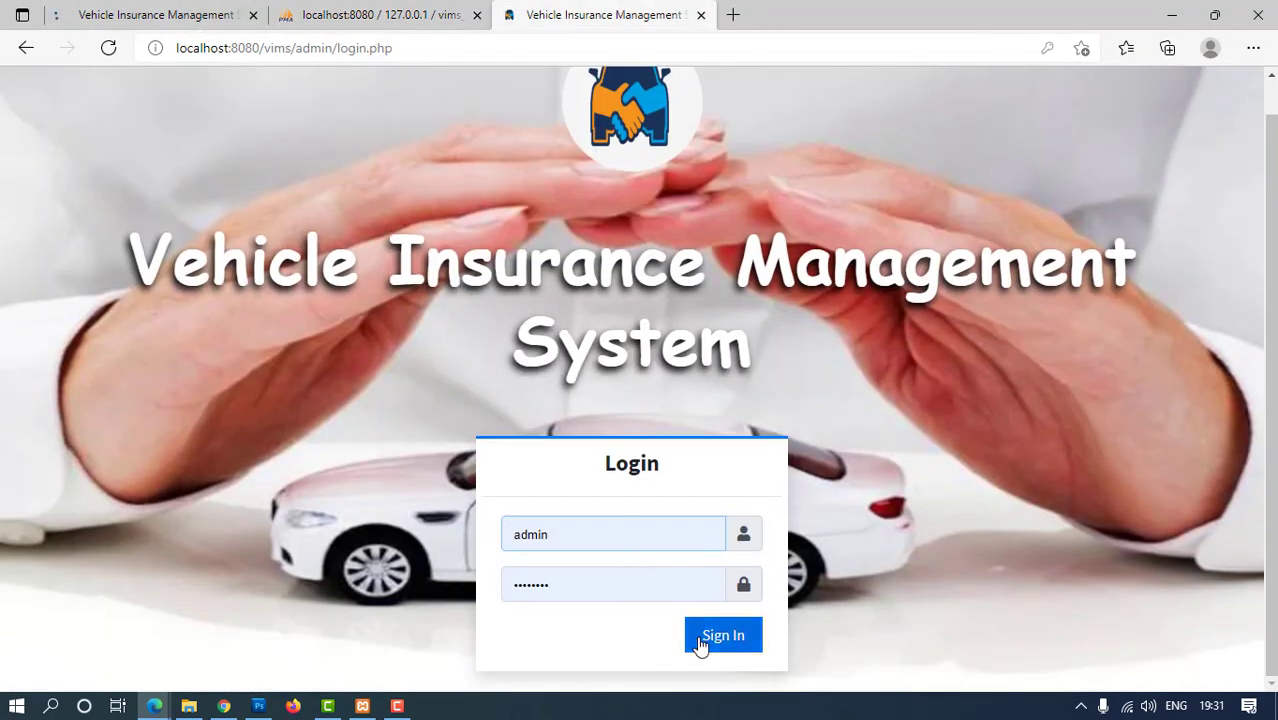
pyautogui.doubleClick(510, 542)
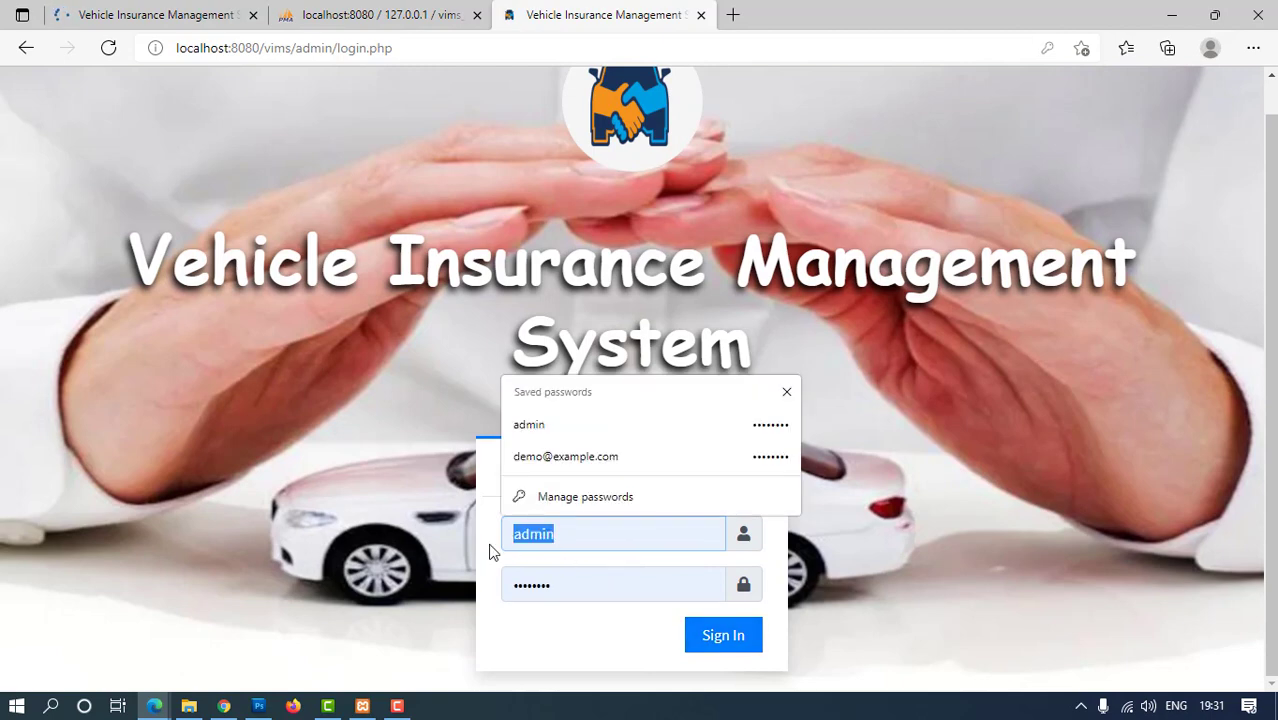
pyautogui.write('admin')
pyautogui.press('Tab')
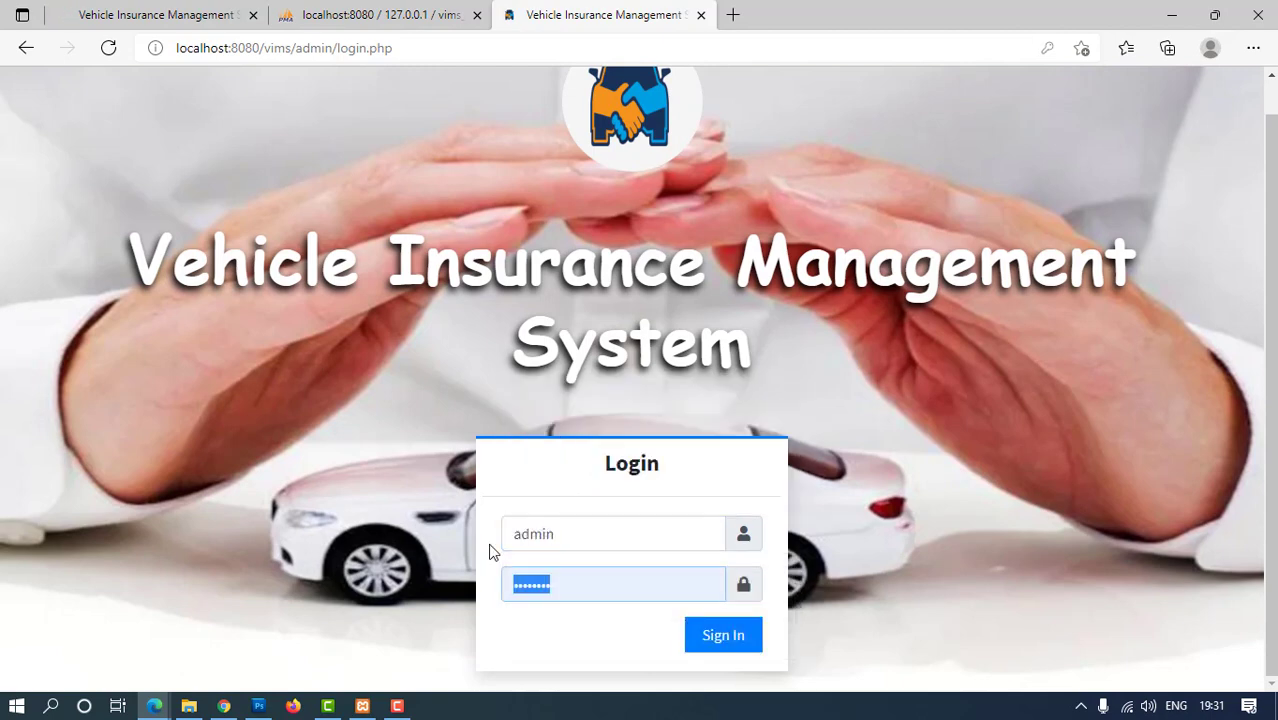
pyautogui.write('T')
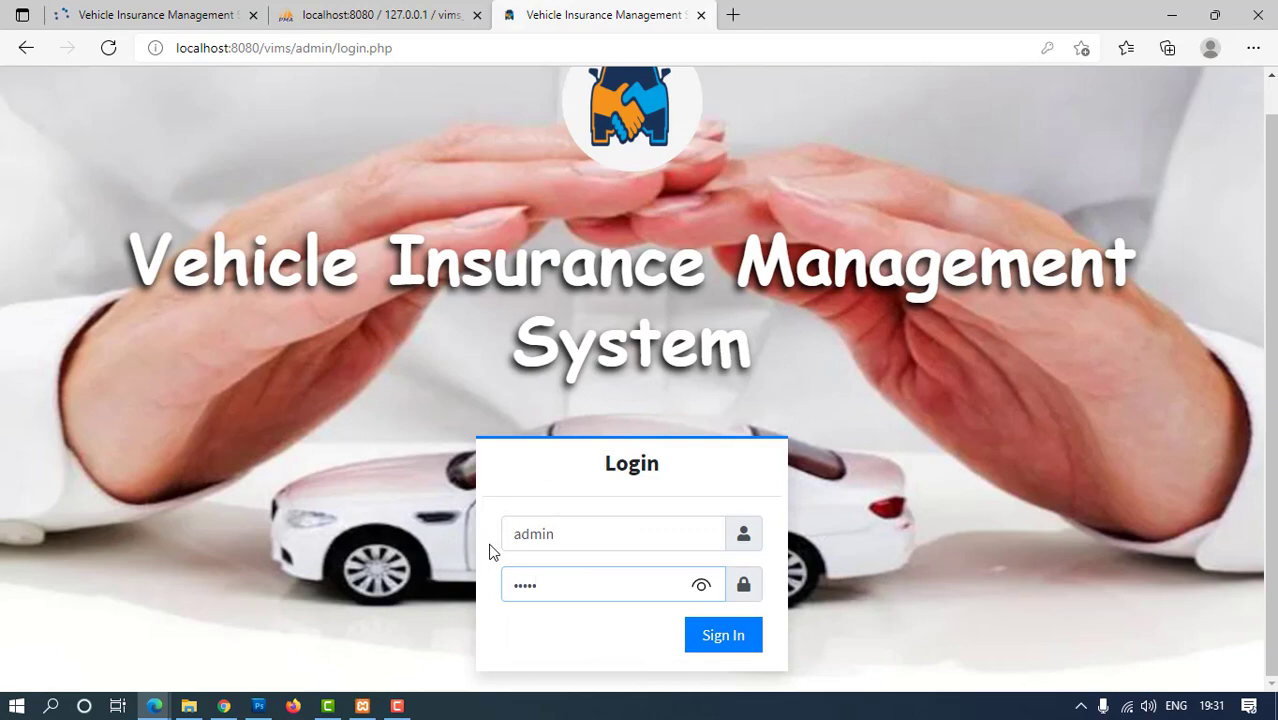
pyautogui.press('Return')
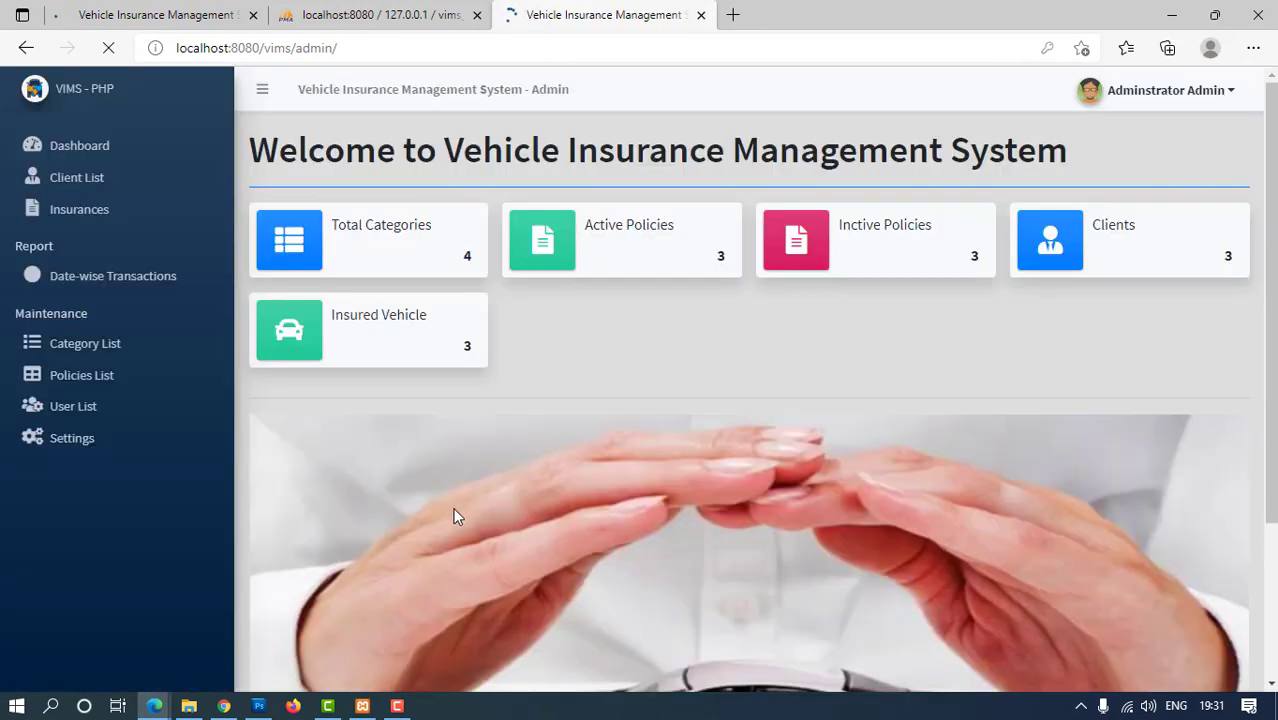
# Check the default admin credentials in the Trickcode article, then mark the Total Categories count on the dashboard
pyautogui.click(150, 12)
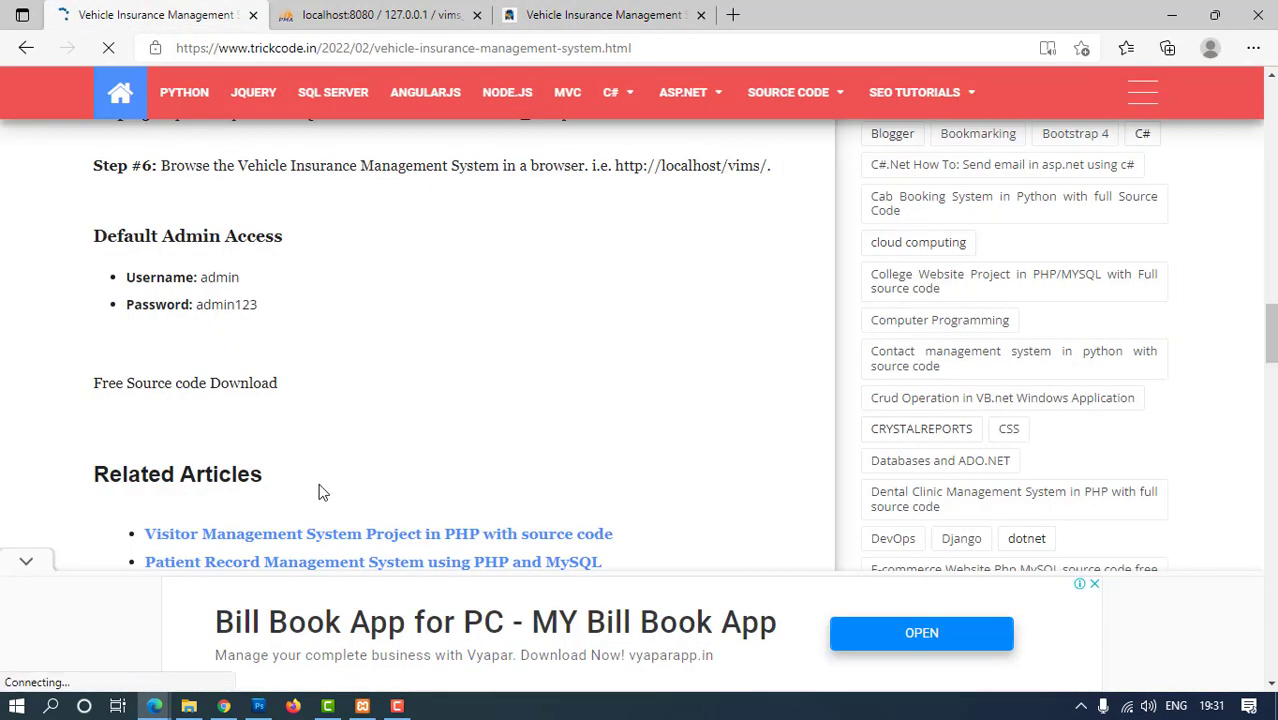
pyautogui.moveTo(126, 285); pyautogui.dragTo(279, 312)
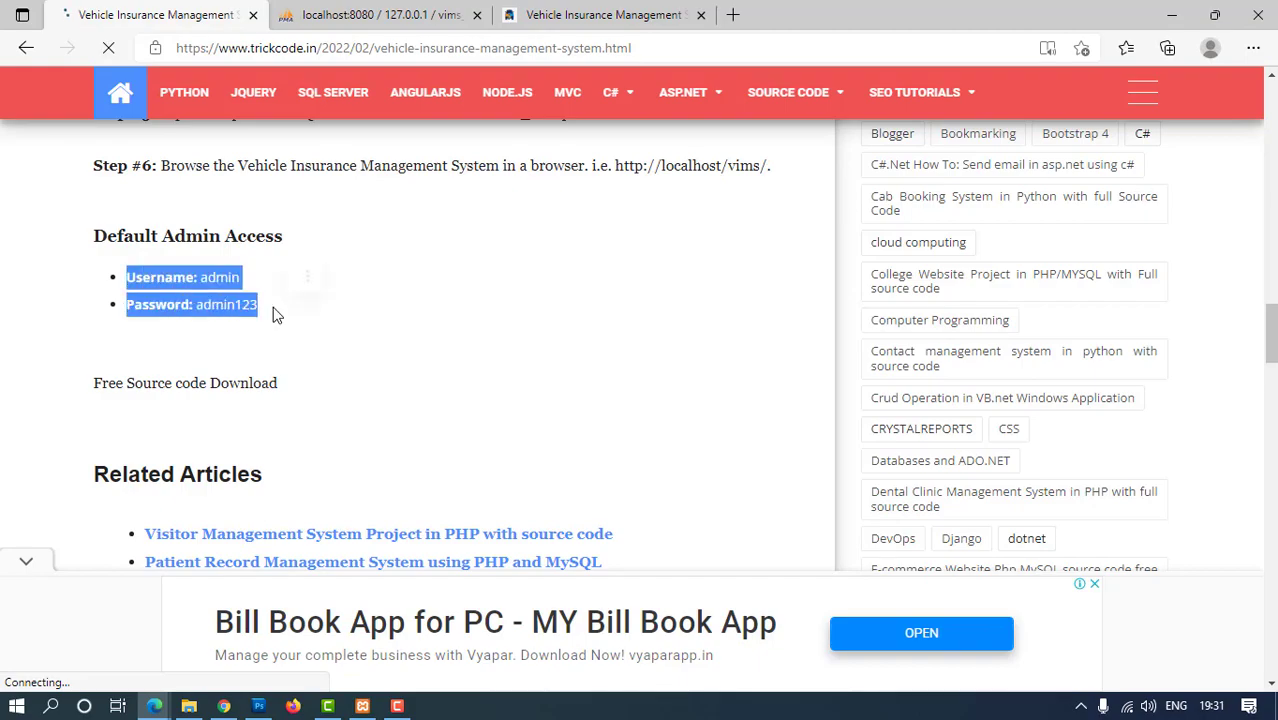
pyautogui.click(391, 395)
pyautogui.scroll(-10, 393, 397)
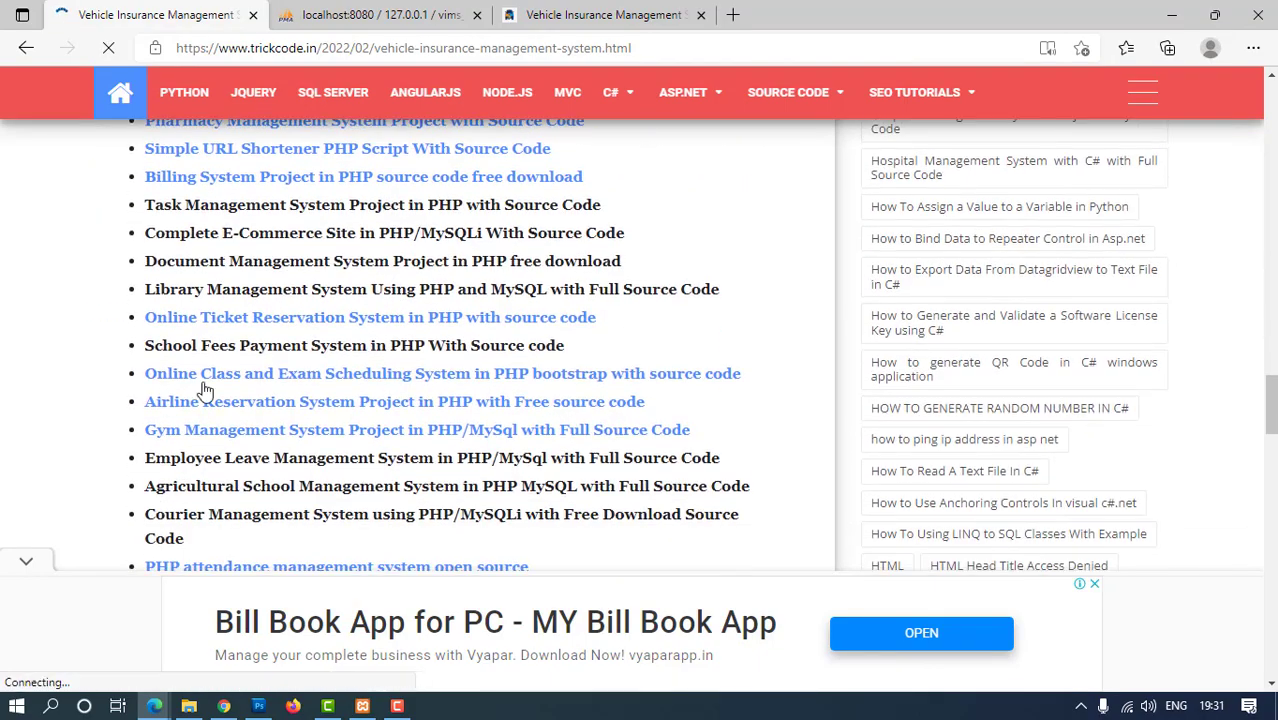
pyautogui.scroll(20, 403, 465)
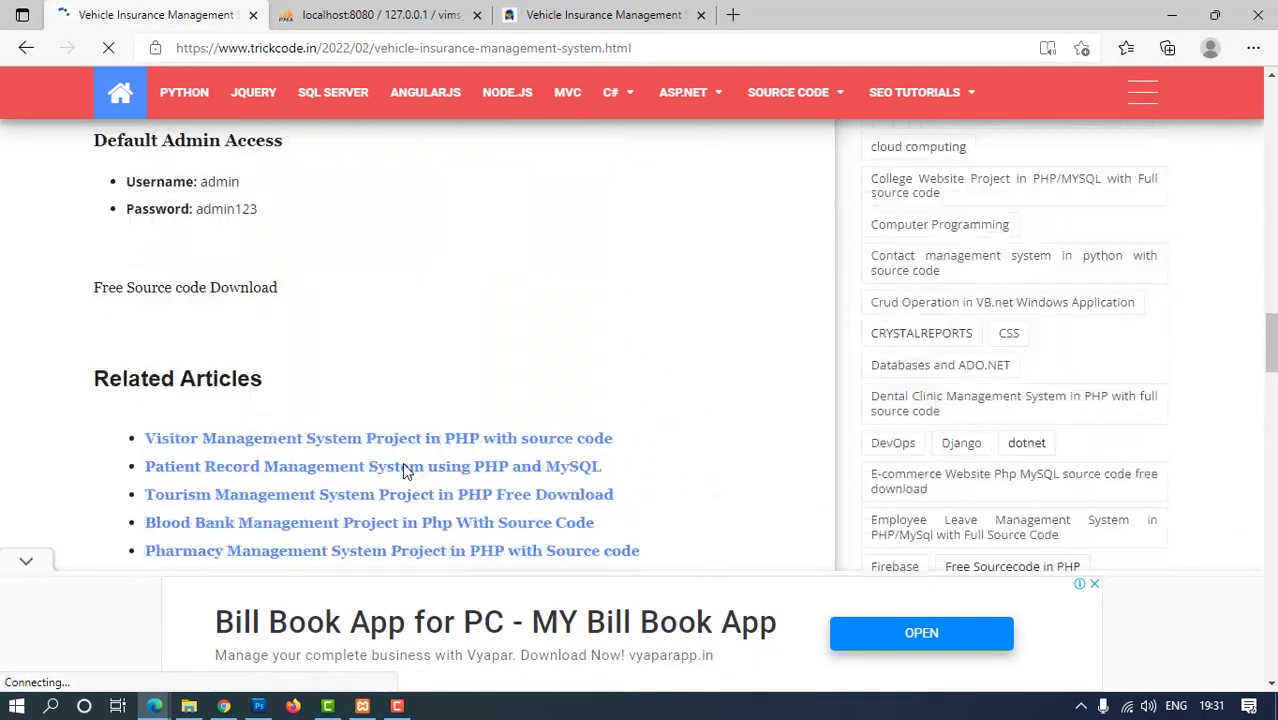
pyautogui.scroll(5, 402, 470)
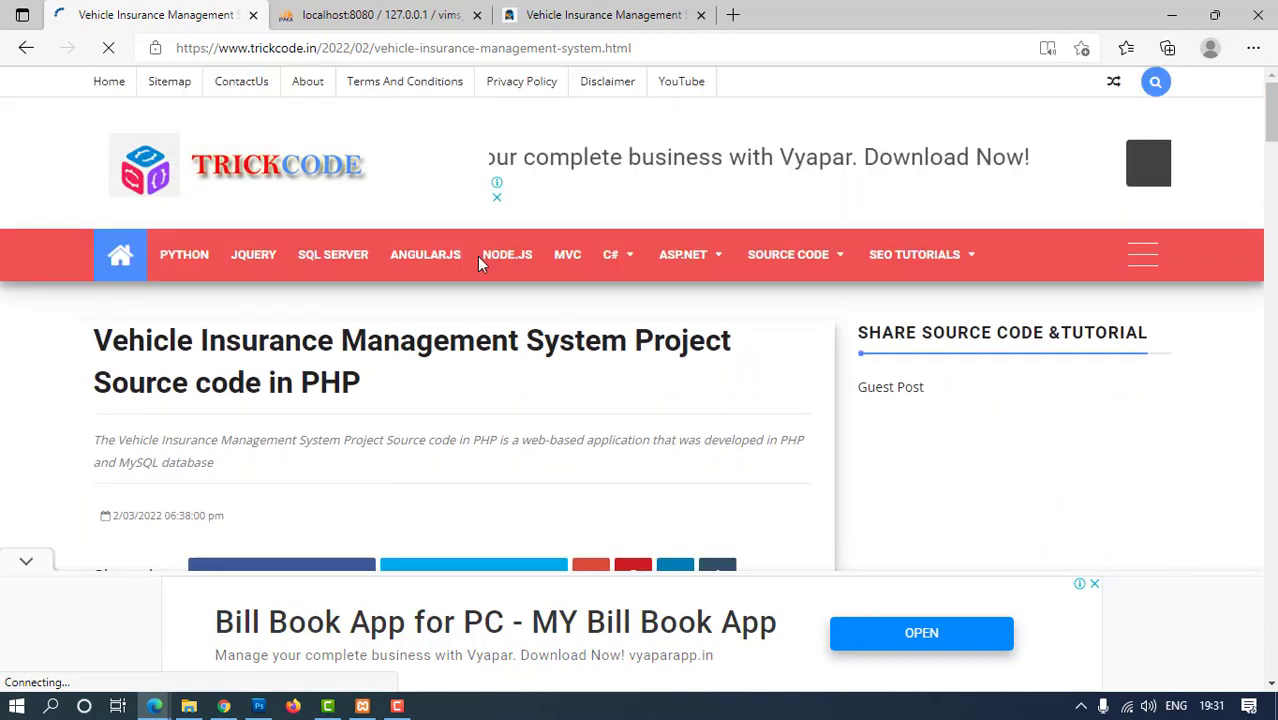
pyautogui.click(567, 16)
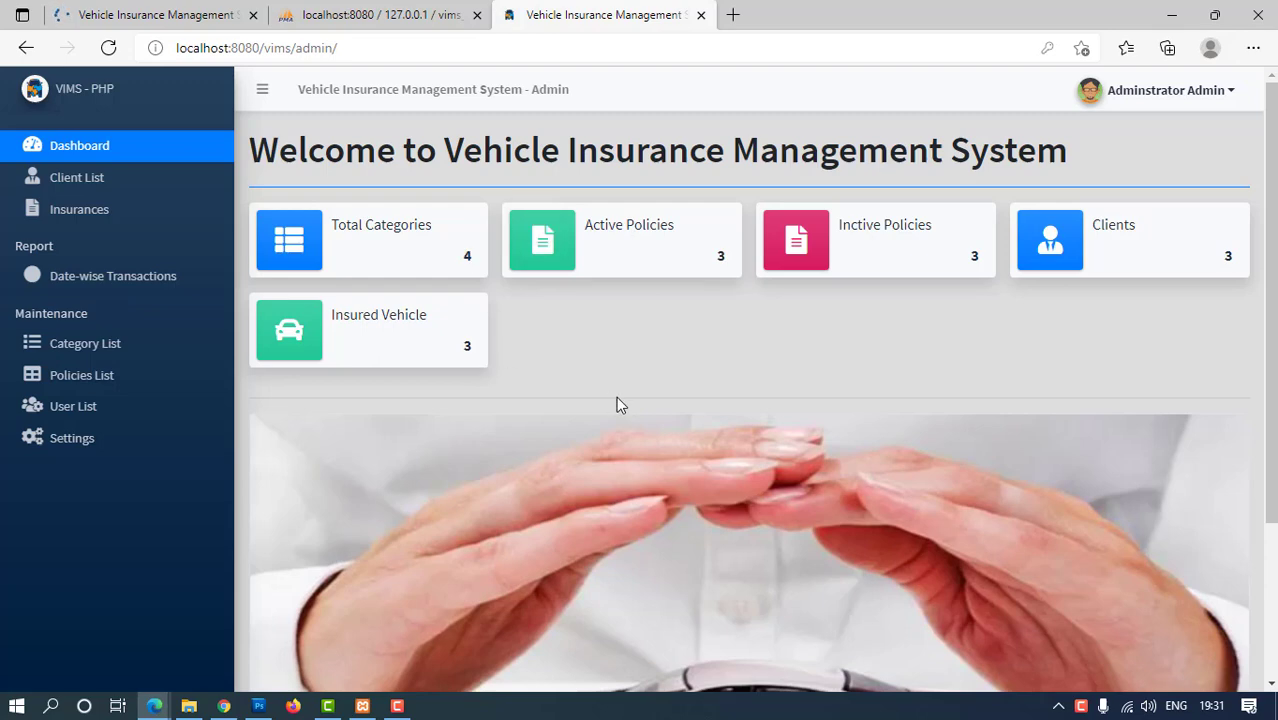
pyautogui.moveTo(352, 256); pyautogui.dragTo(455, 266)
# Mark the Active Policies, Inactive Policies, Clients and Insured Vehicle dashboard cards, then clear the marks
pyautogui.moveTo(583, 240); pyautogui.dragTo(760, 222)
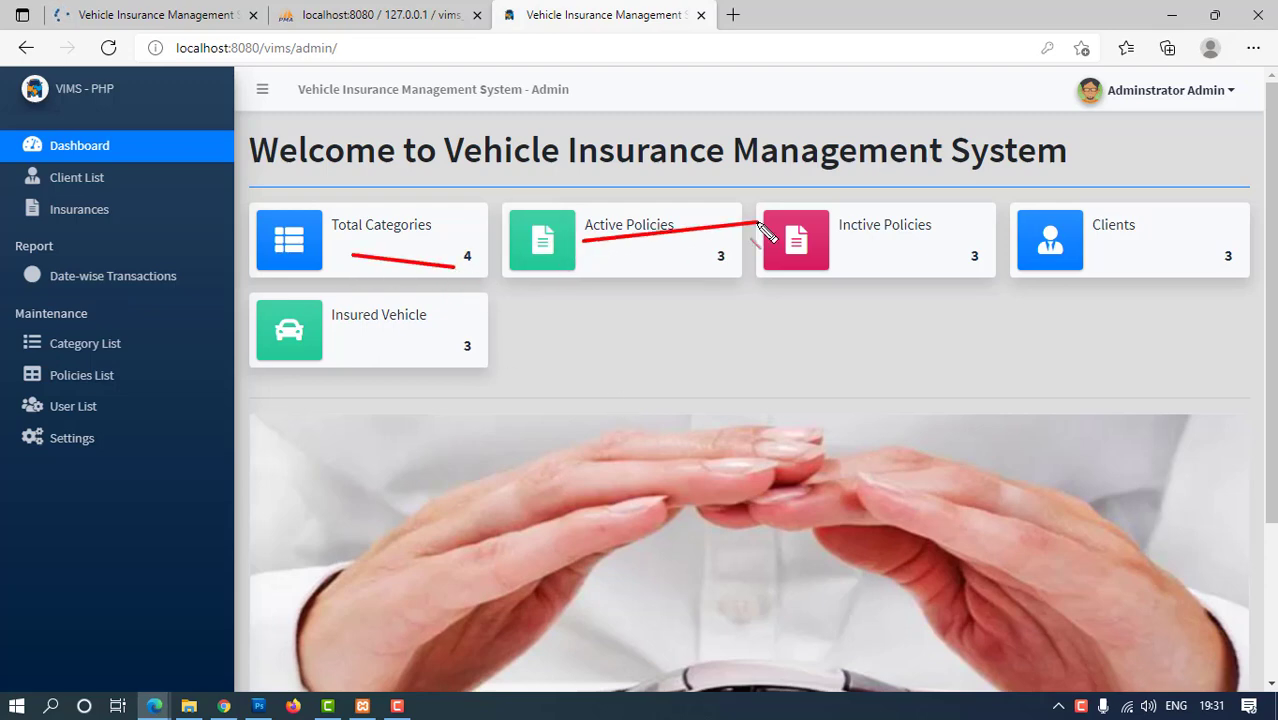
pyautogui.moveTo(850, 244); pyautogui.dragTo(1240, 256)
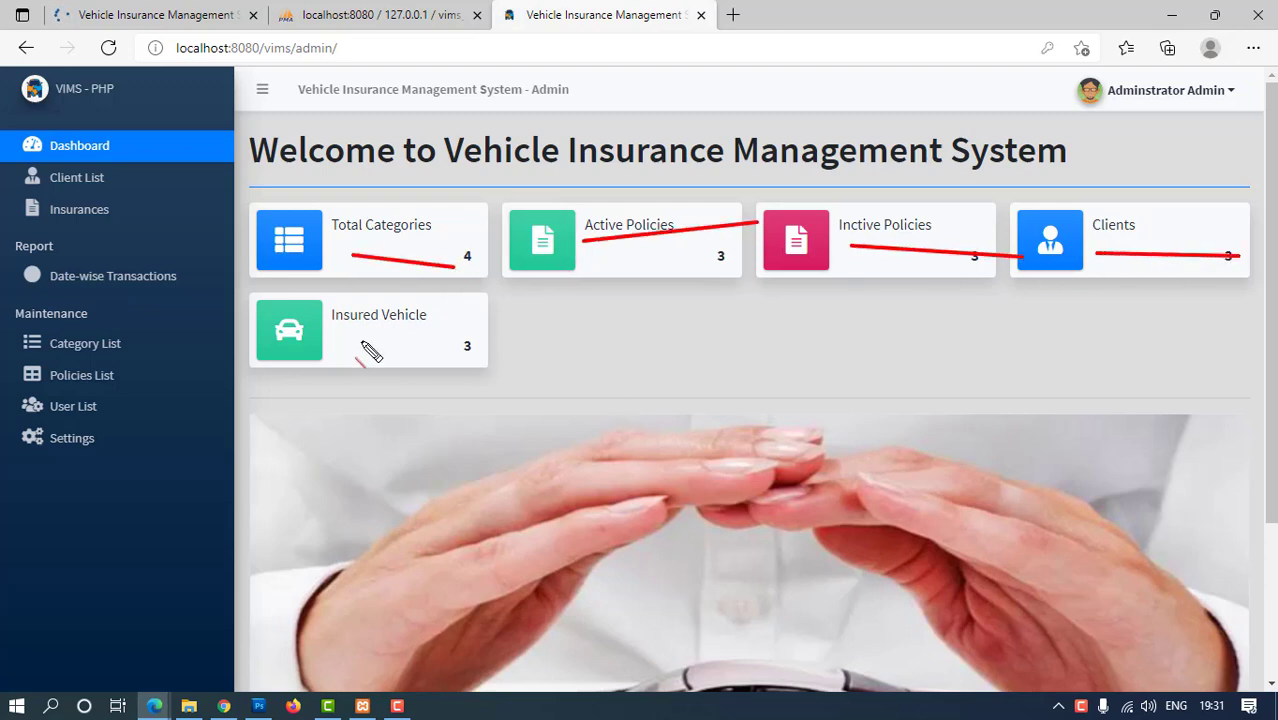
pyautogui.moveTo(333, 343); pyautogui.dragTo(480, 341)
pyautogui.press('Escape')
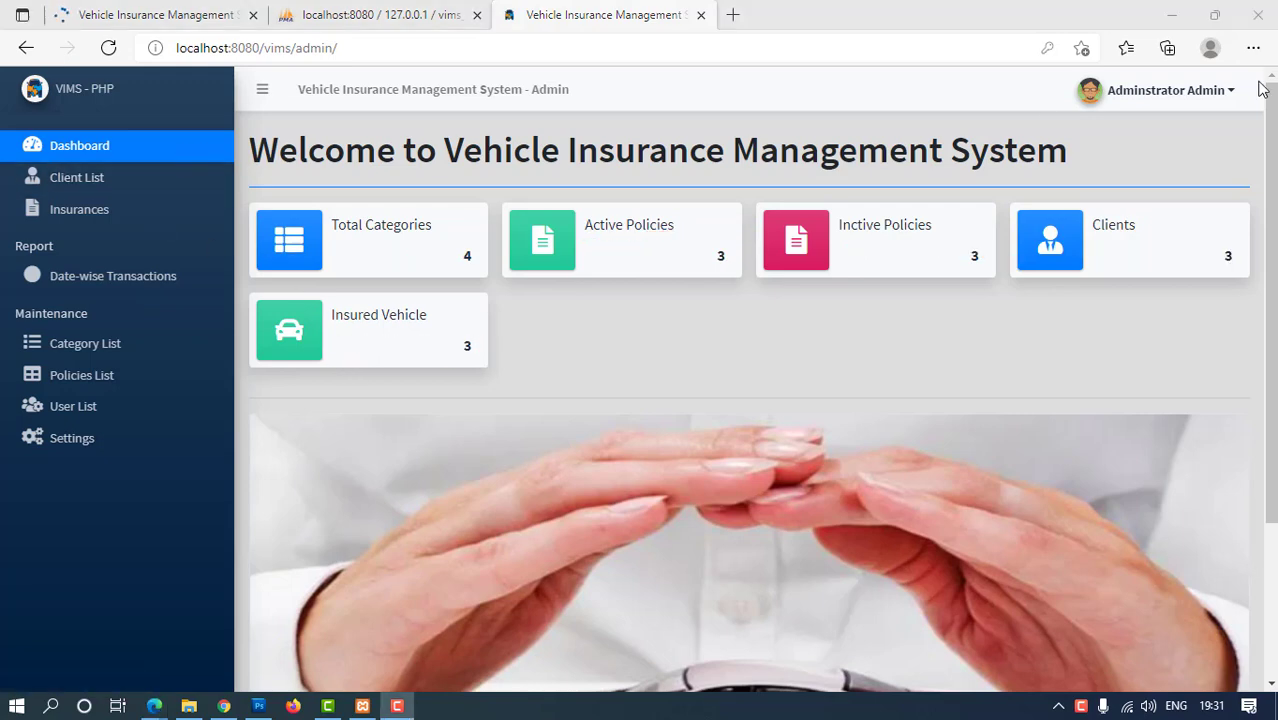
# Review the administrator's My Account page, then go through Dashboard to the Client List
pyautogui.click(1218, 96)
pyautogui.click(1105, 137)
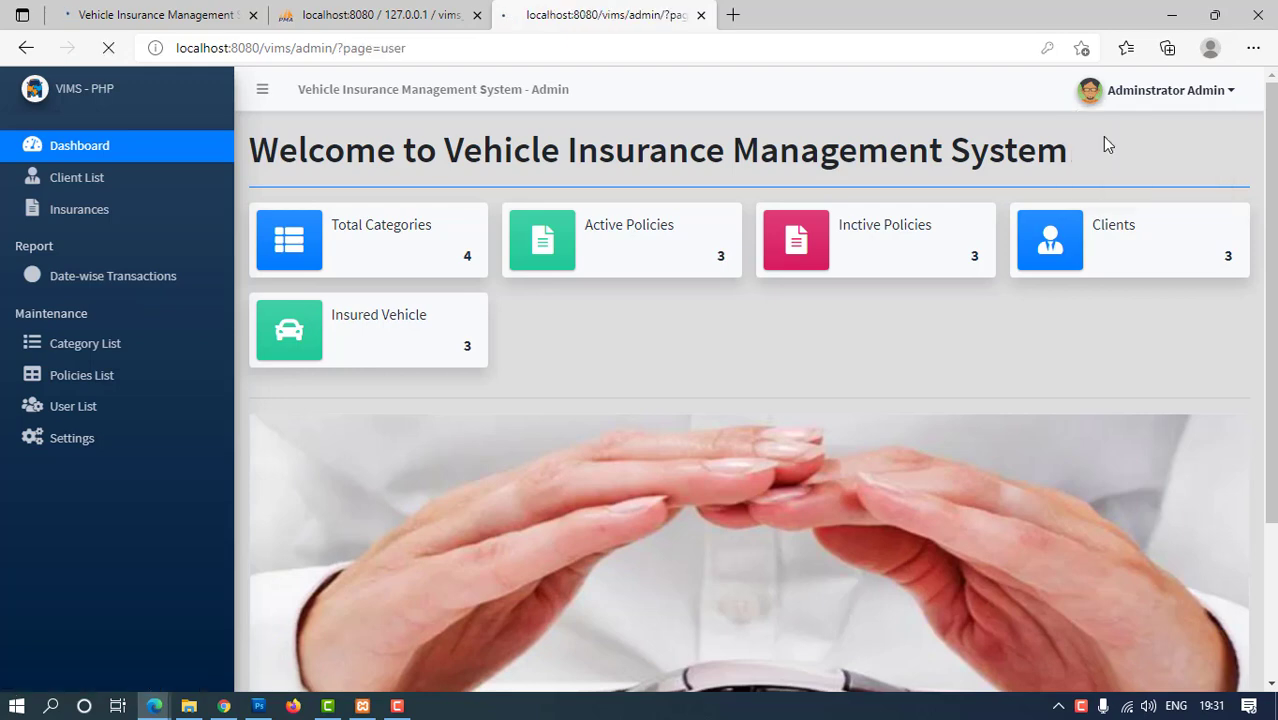
pyautogui.scroll(-2, 391, 351)
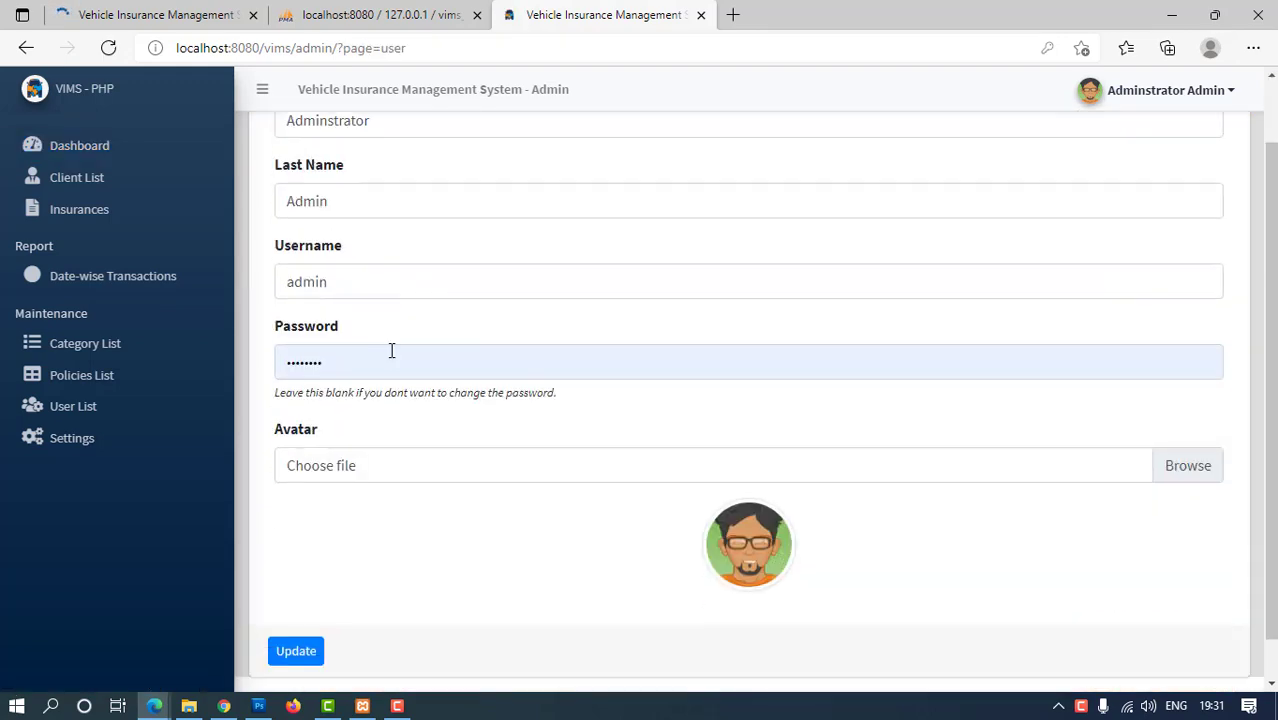
pyautogui.scroll(2, 253, 352)
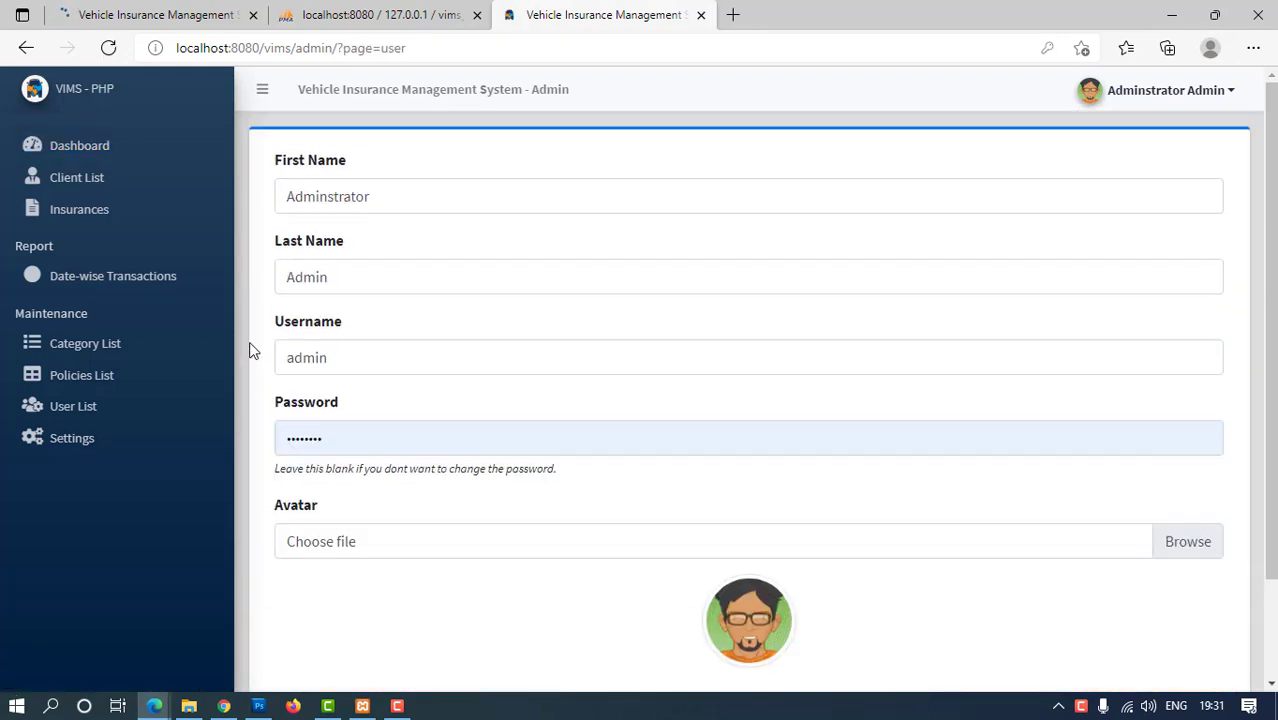
pyautogui.click(63, 150)
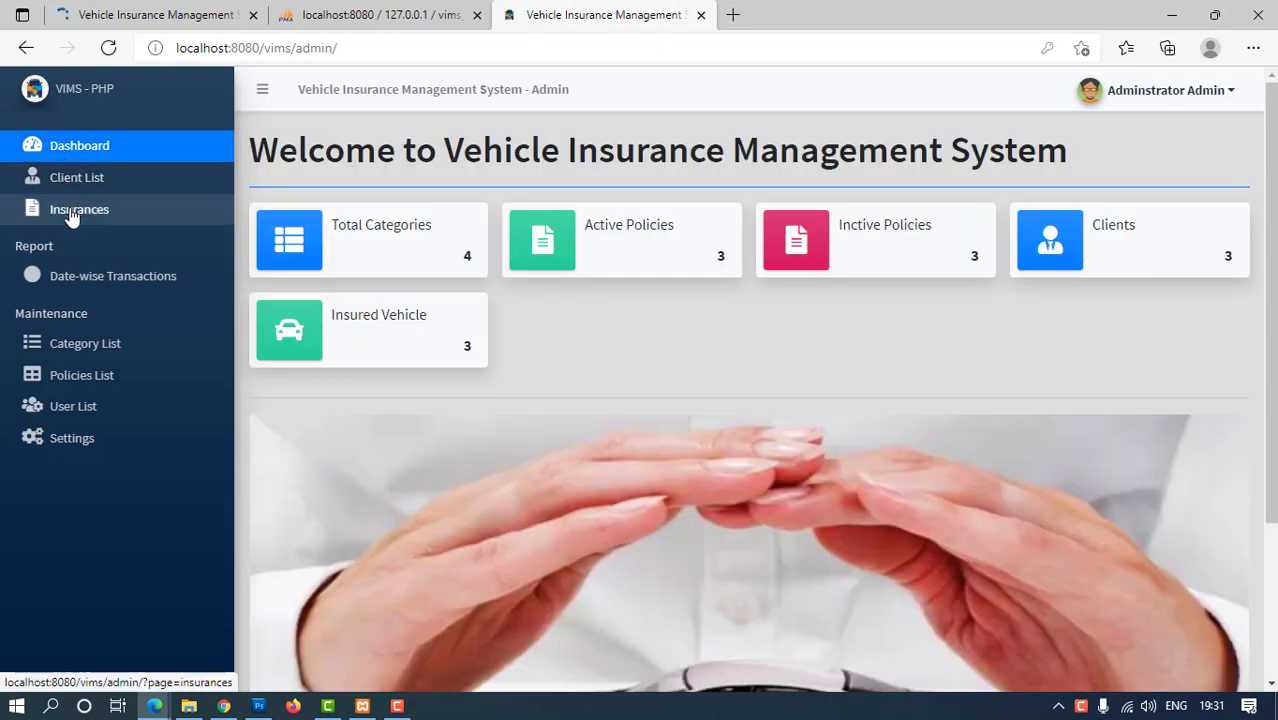
pyautogui.click(84, 189)
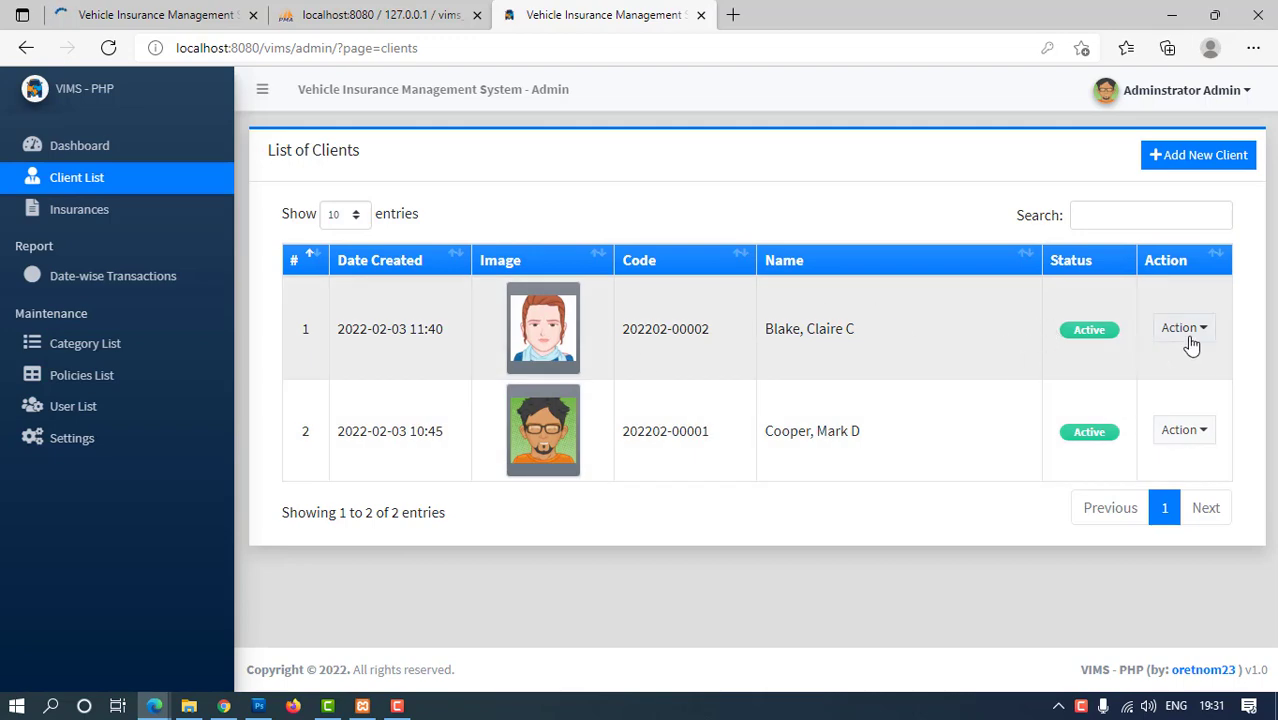
# Start a new client and enter the client's first, middle and last names
pyautogui.click(1236, 156)
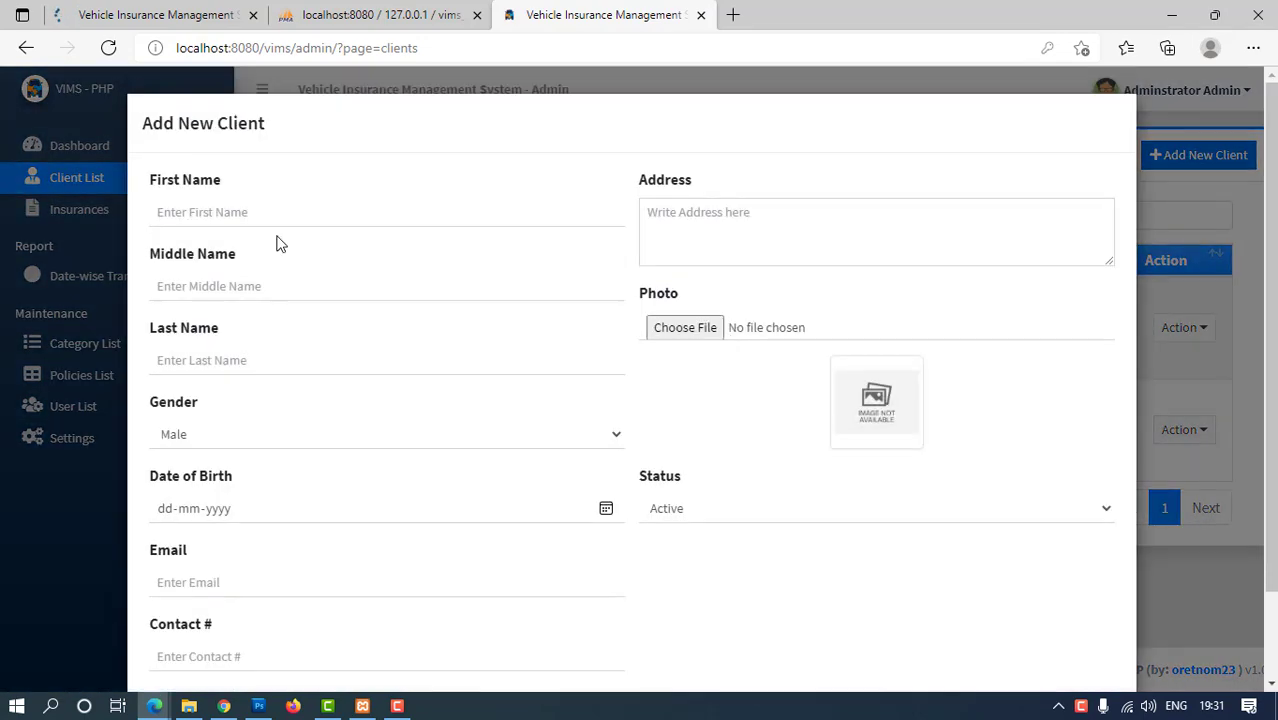
pyautogui.click(204, 201)
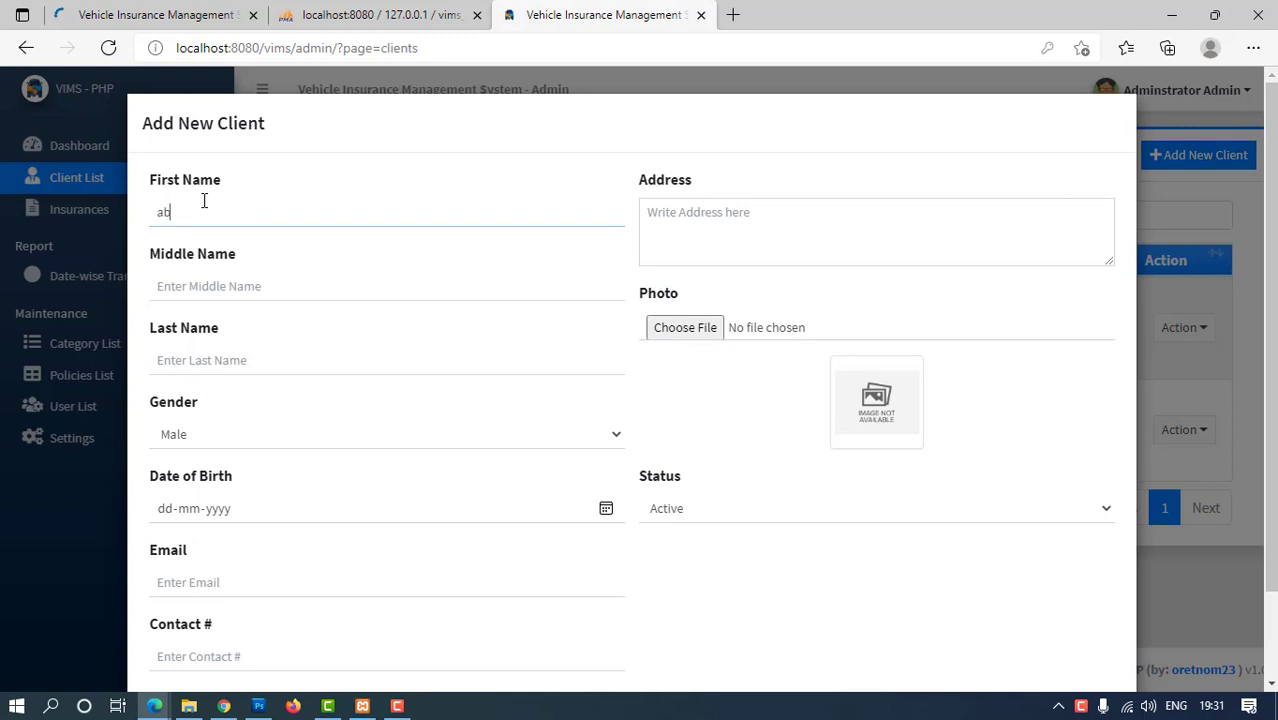
pyautogui.press('Tab')
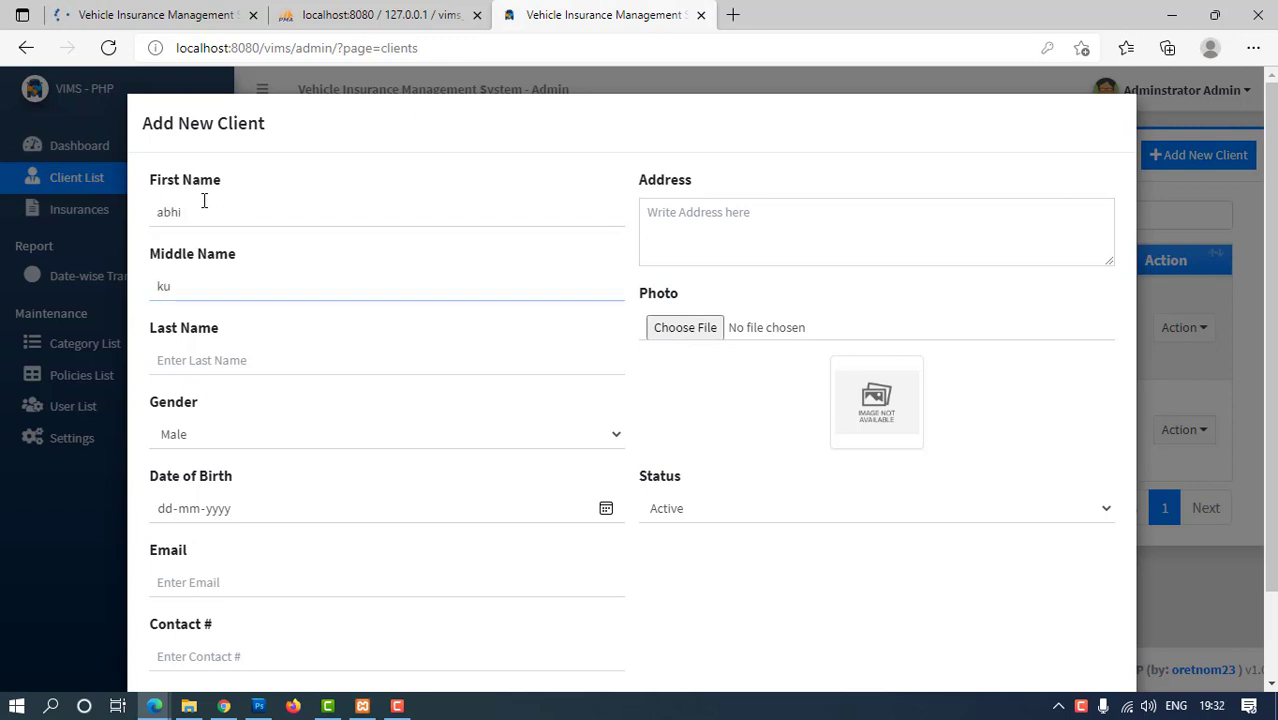
pyautogui.press('Tab')
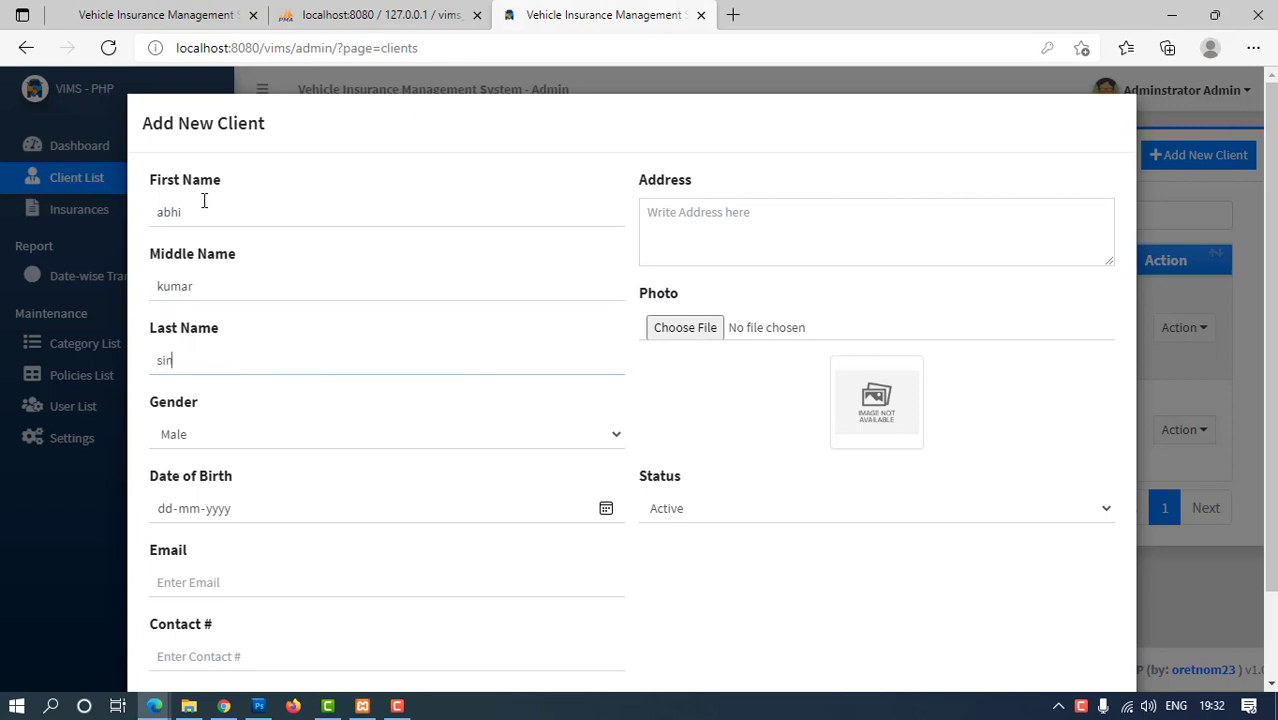
pyautogui.press('Tab')
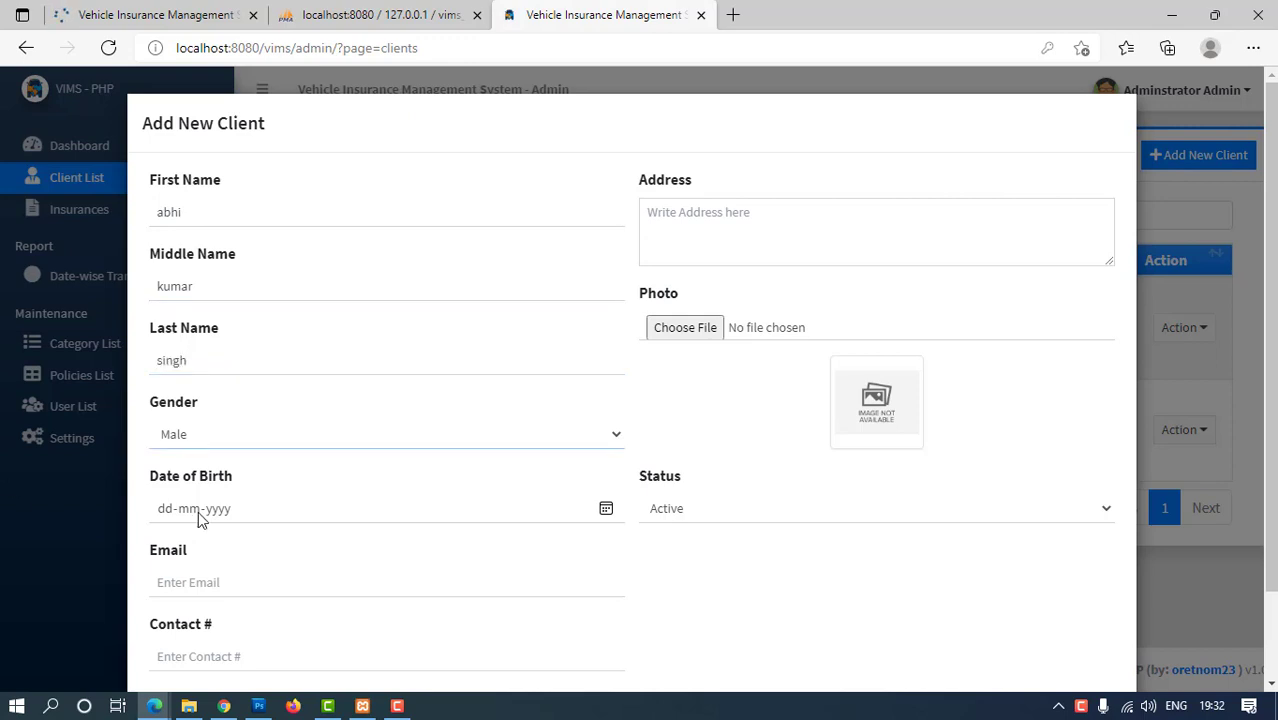
pyautogui.click(176, 513)
pyautogui.write('21')
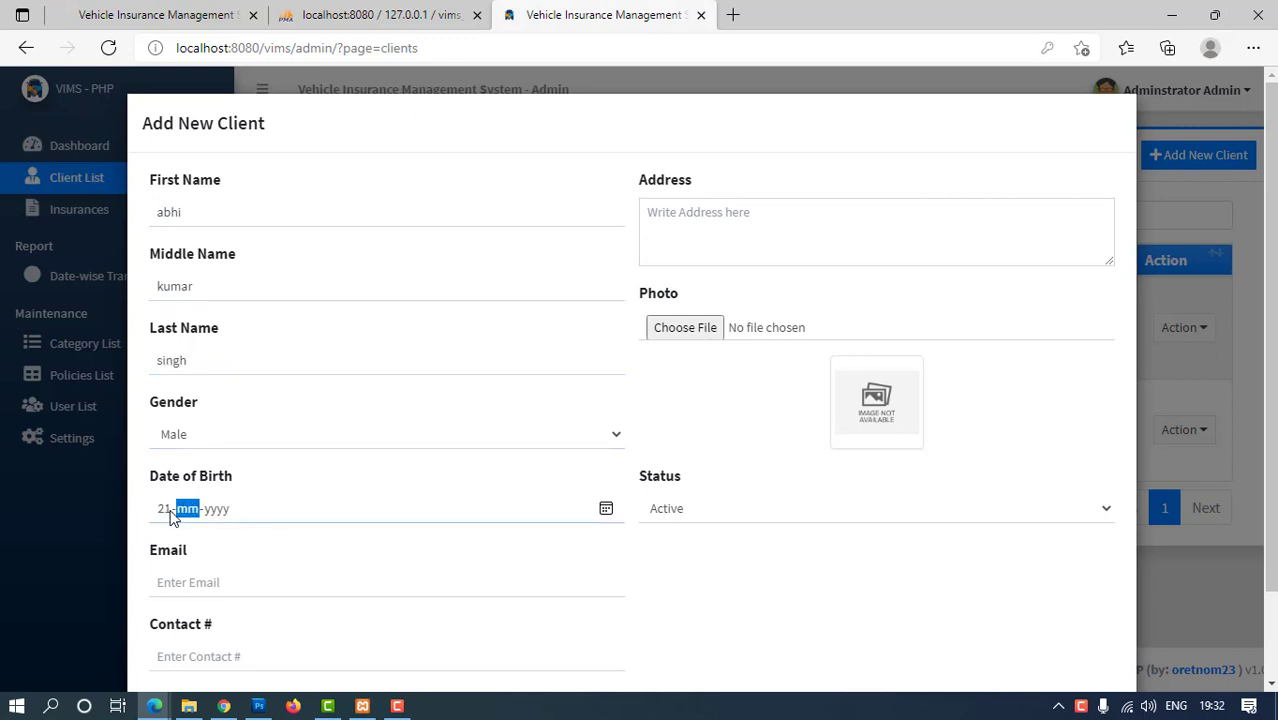
pyautogui.press('Right')
pyautogui.press('Left')
pyautogui.write('06')
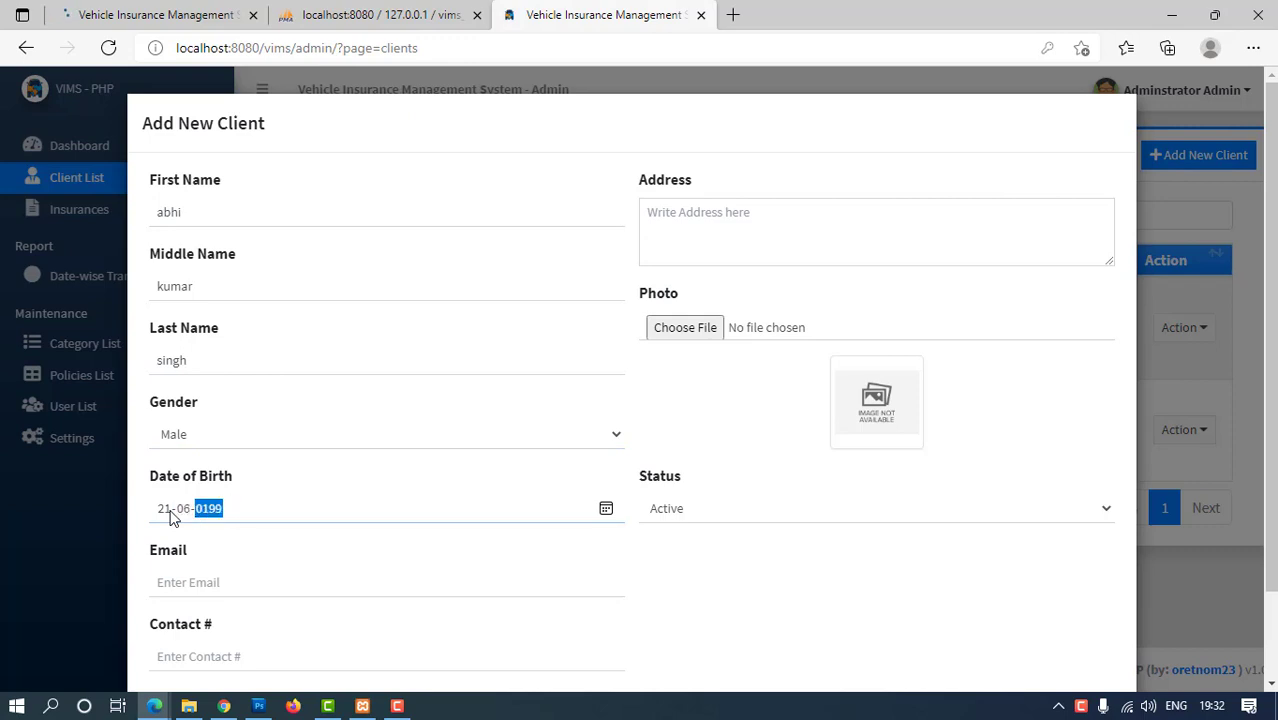
# Fill in the e-mail from a saved suggestion, the contact number and address 'india', then open the photo picker
pyautogui.click(189, 590)
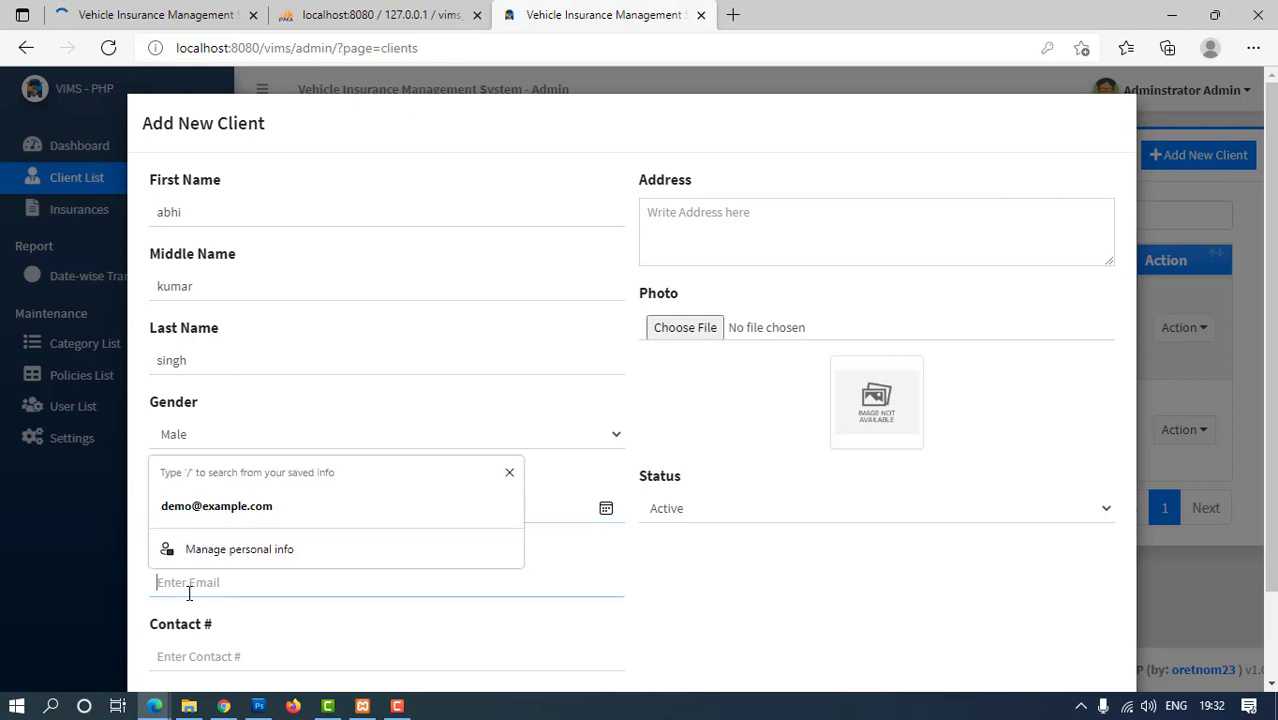
pyautogui.click(177, 514)
pyautogui.scroll(-2, 354, 574)
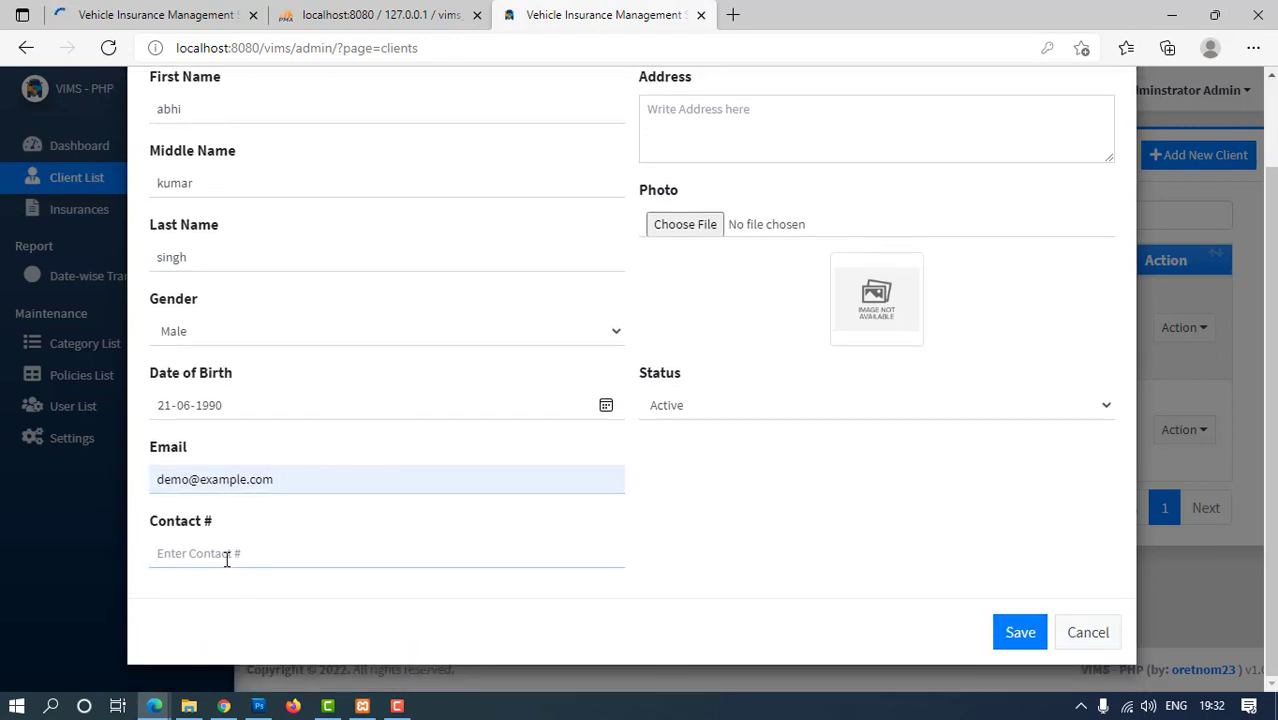
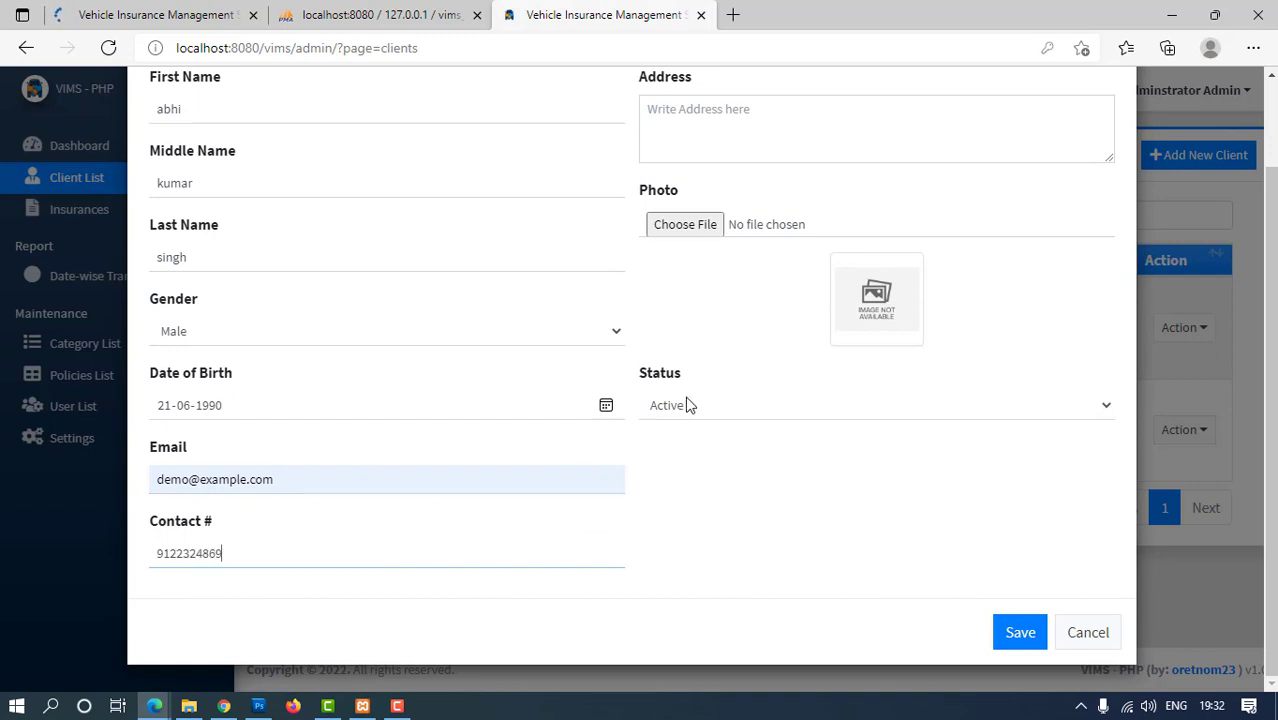
pyautogui.scroll(1, 695, 290)
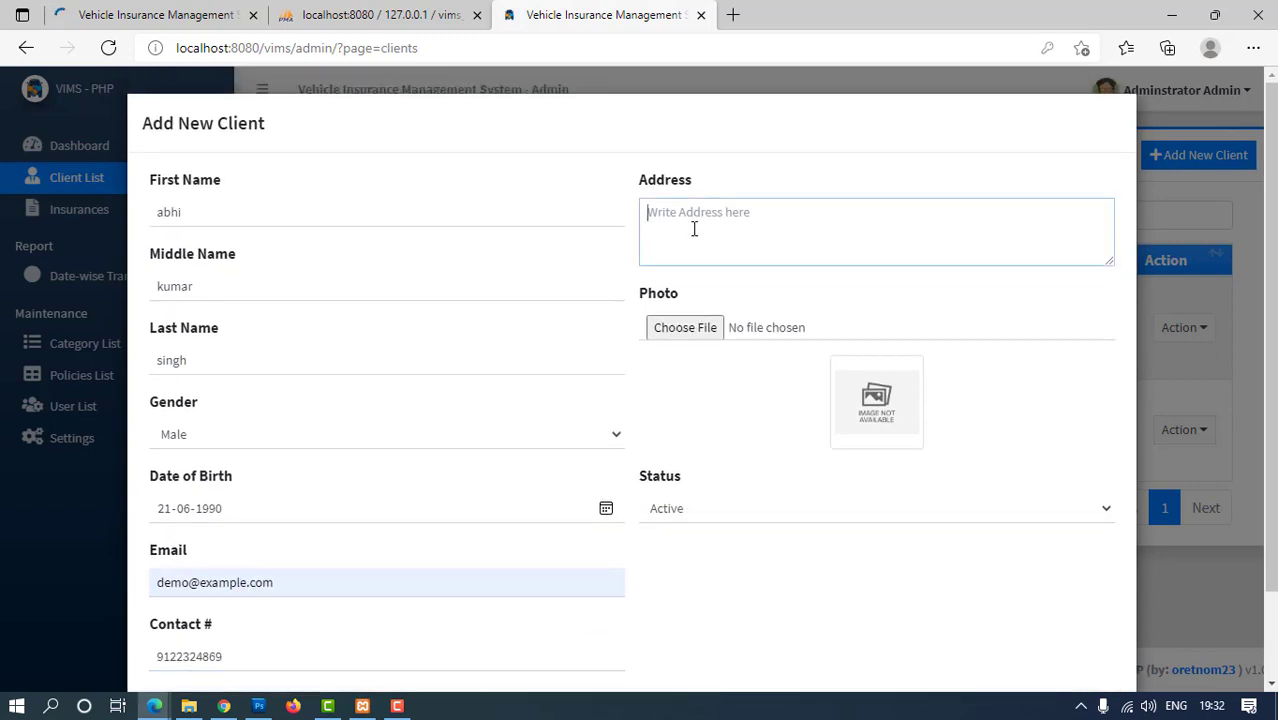
pyautogui.write('i')
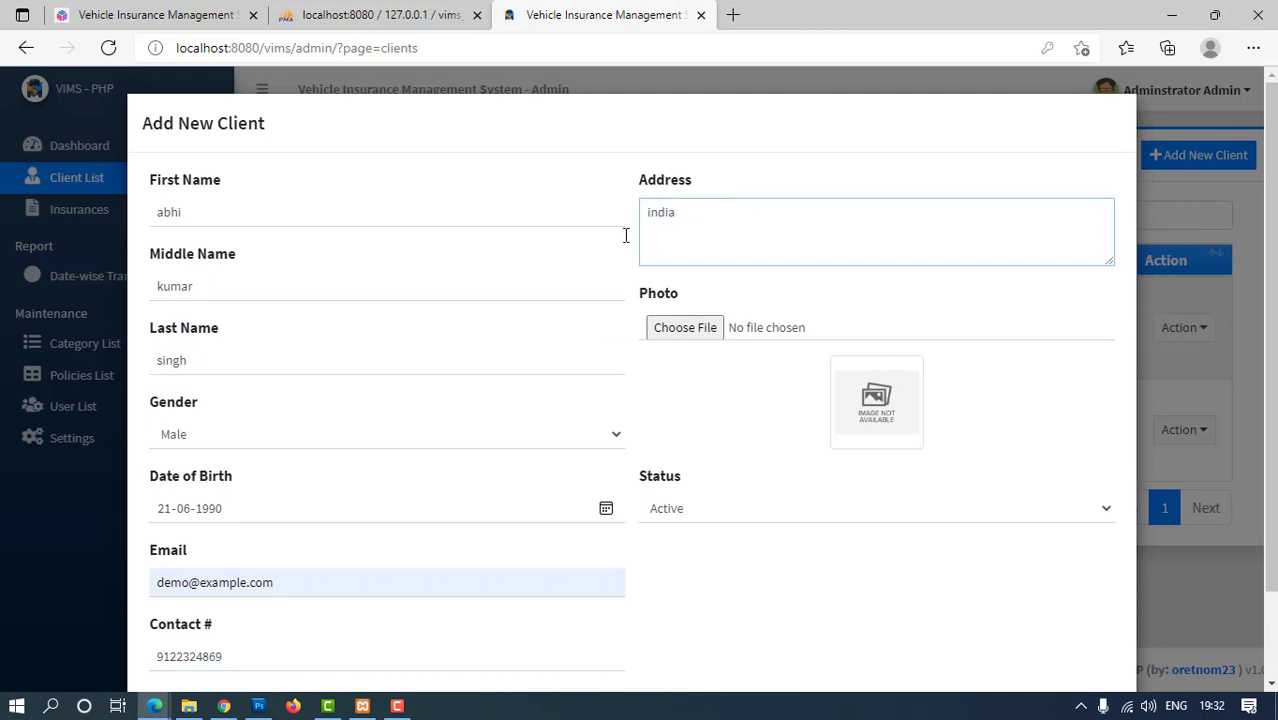
pyautogui.write('ndia')
pyautogui.click(712, 327)
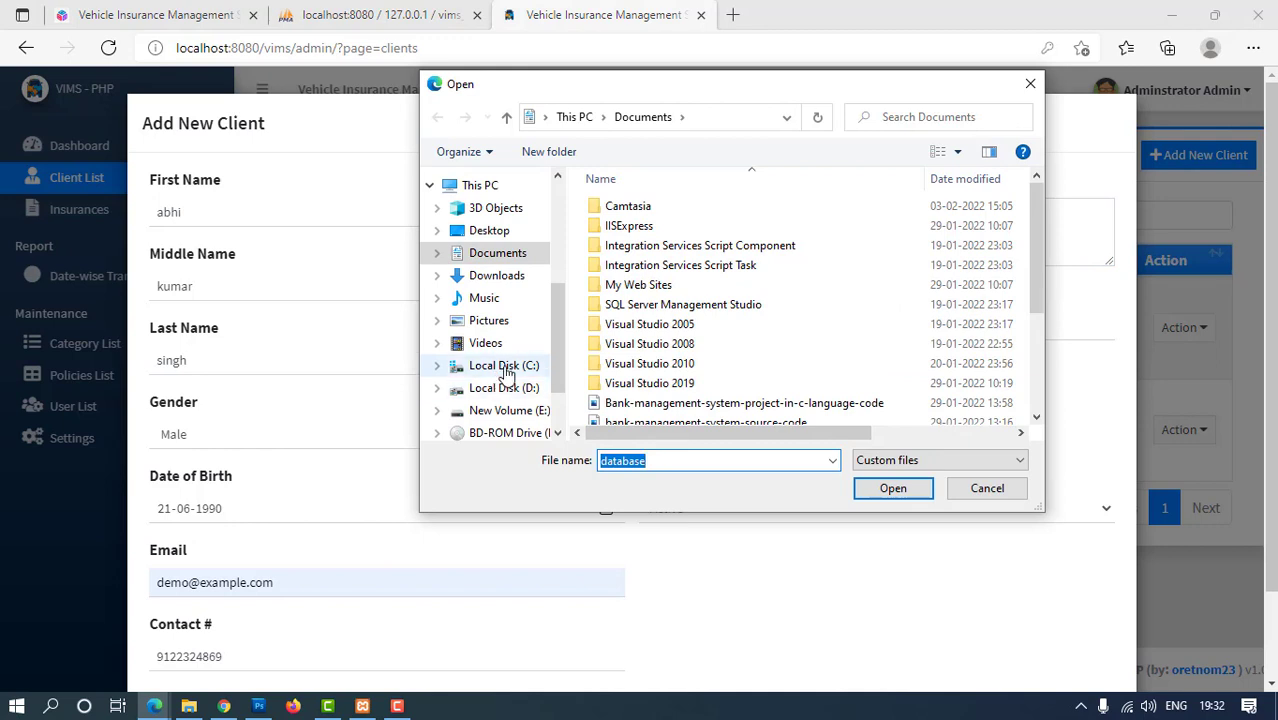
# Attach avatar-1 from C:\xampp\htdocs\vims\uploads as the client photo and try saving
pyautogui.click(505, 367)
pyautogui.scroll(-5, 630, 340)
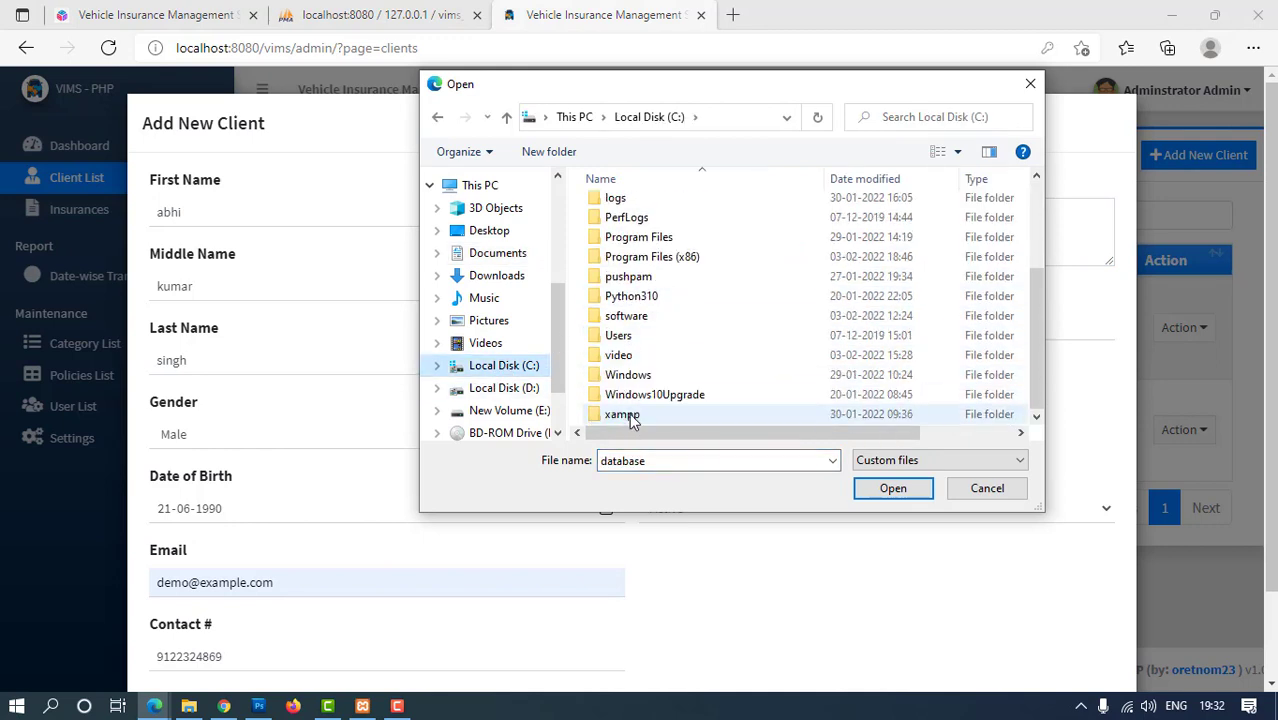
pyautogui.doubleClick(624, 415)
pyautogui.click(628, 306)
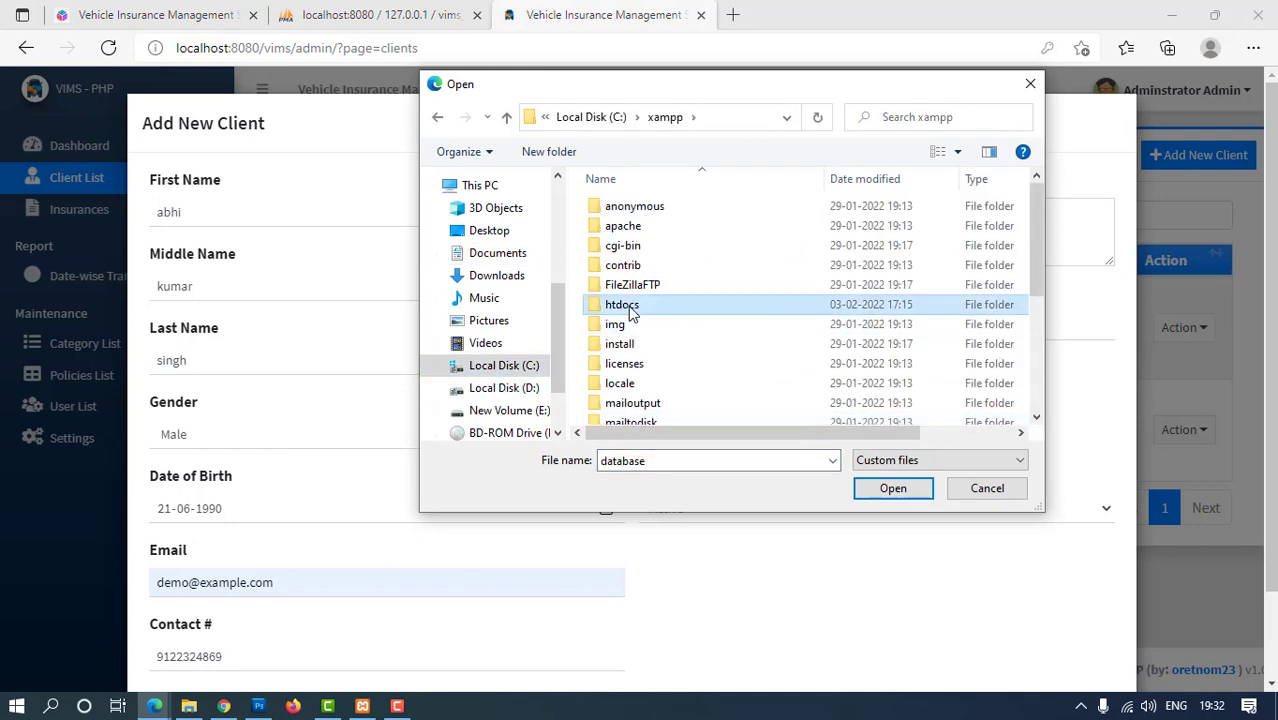
pyautogui.doubleClick(628, 306)
pyautogui.click(628, 305)
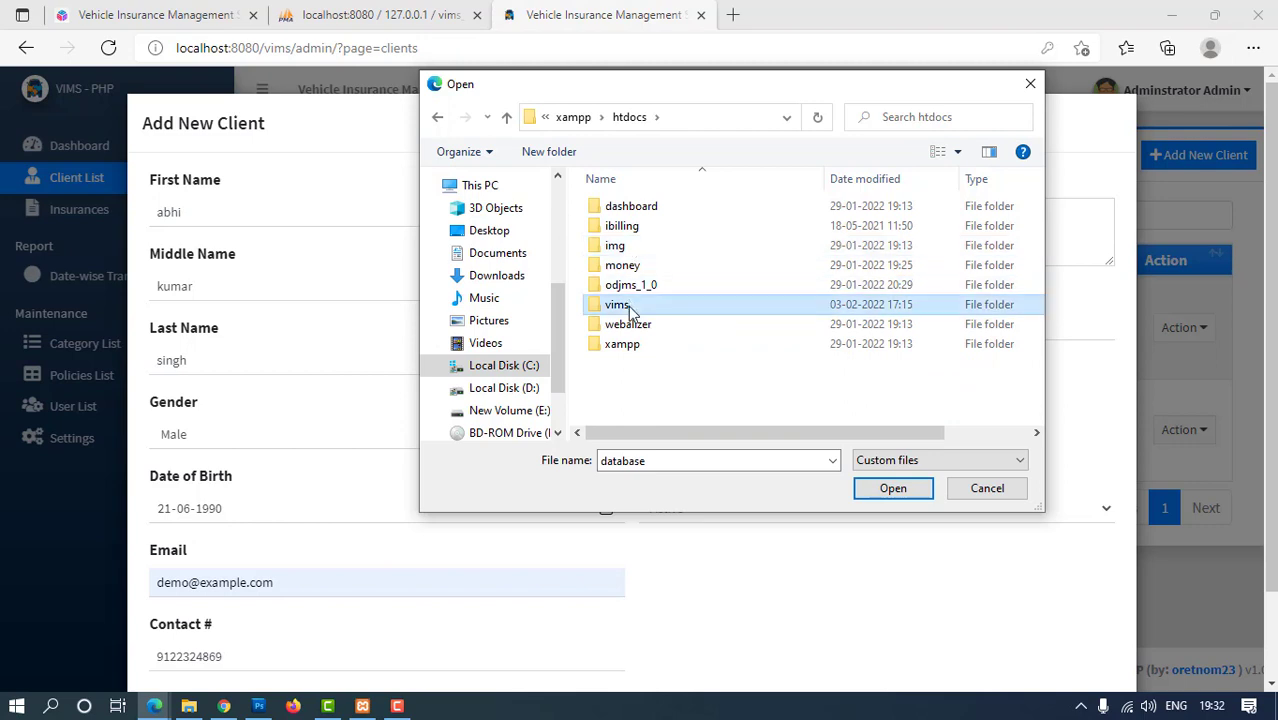
pyautogui.doubleClick(630, 308)
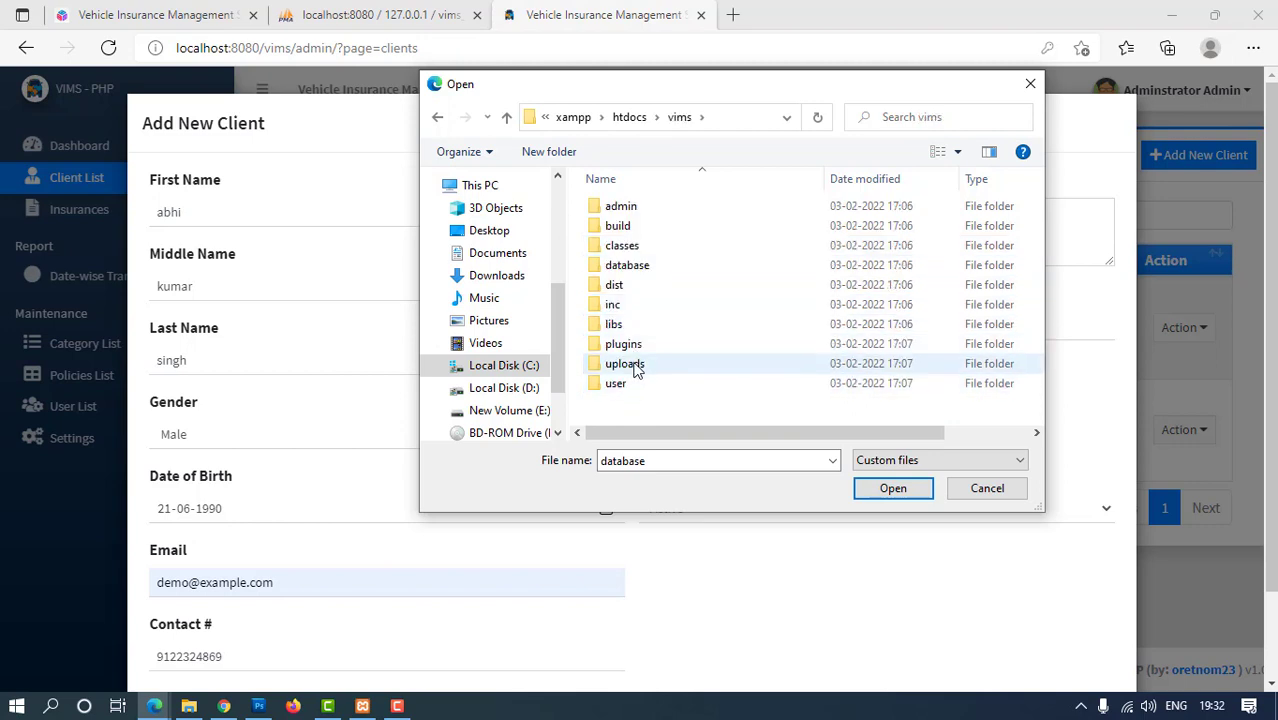
pyautogui.doubleClick(630, 364)
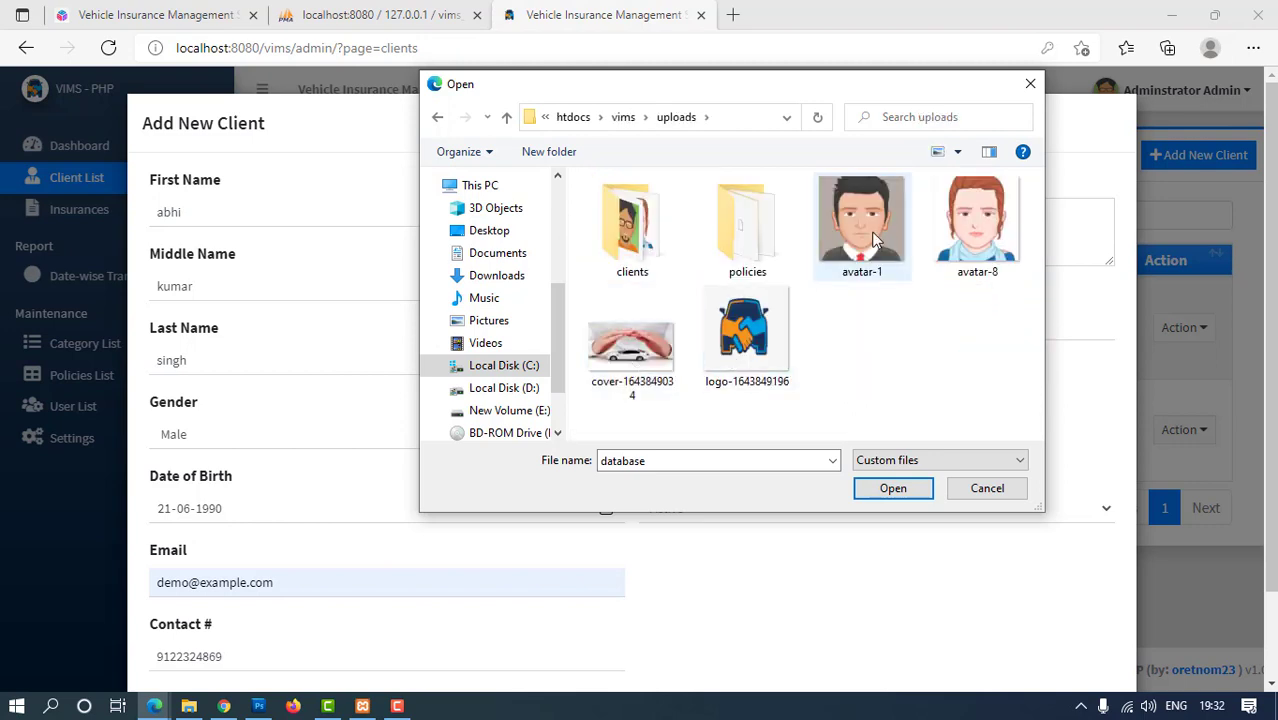
pyautogui.doubleClick(871, 231)
pyautogui.scroll(-1, 707, 434)
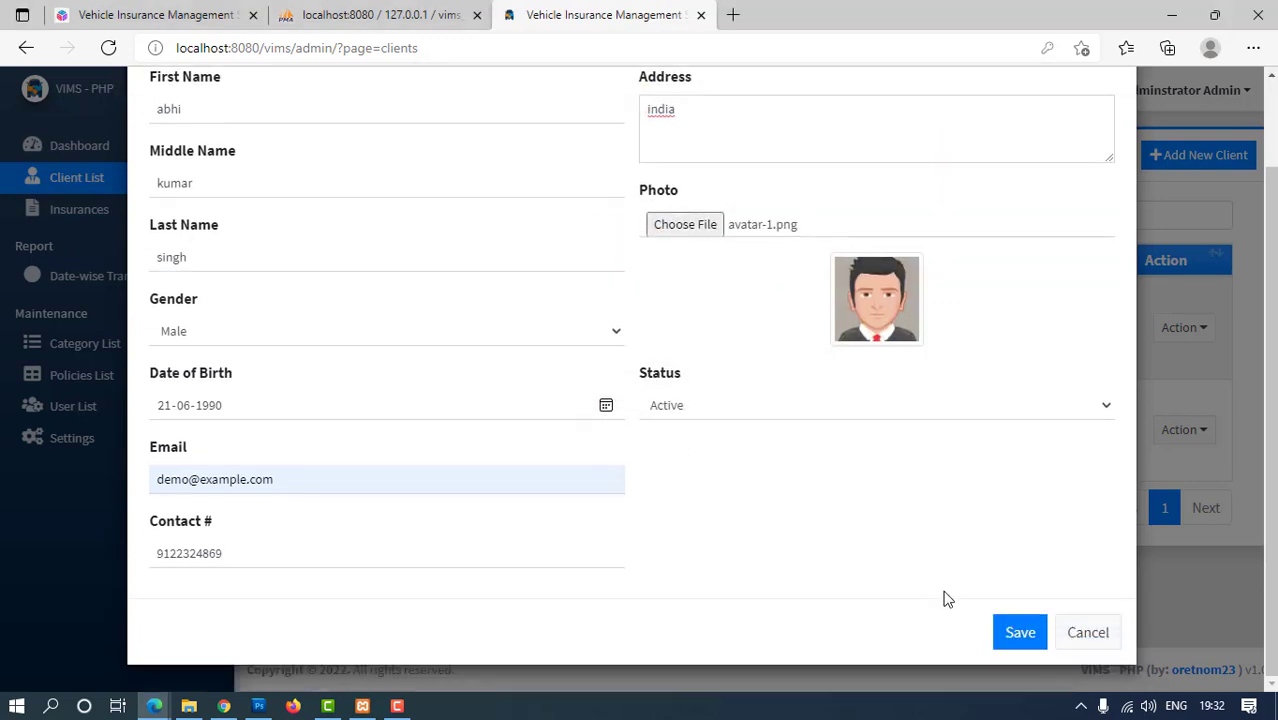
pyautogui.click(1003, 642)
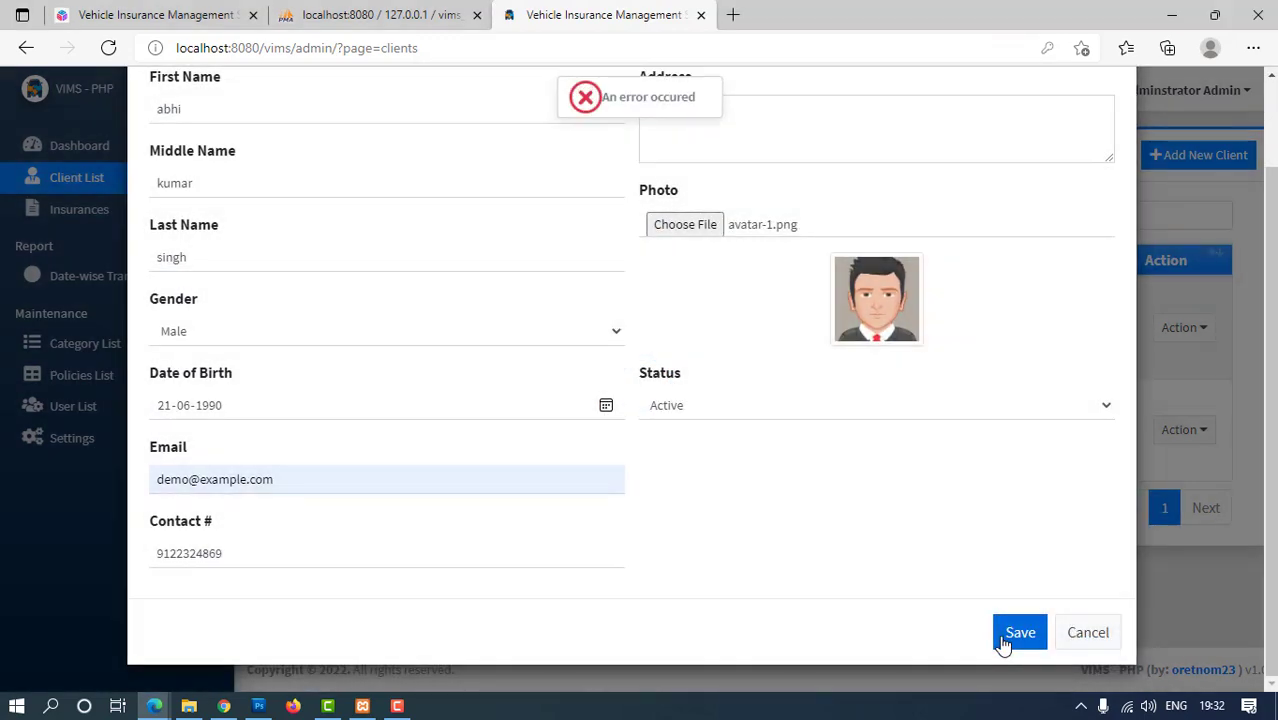
pyautogui.scroll(1, 590, 288)
# Replace the photo with 1.png from the uploads clients folder and retry the save
pyautogui.click(700, 328)
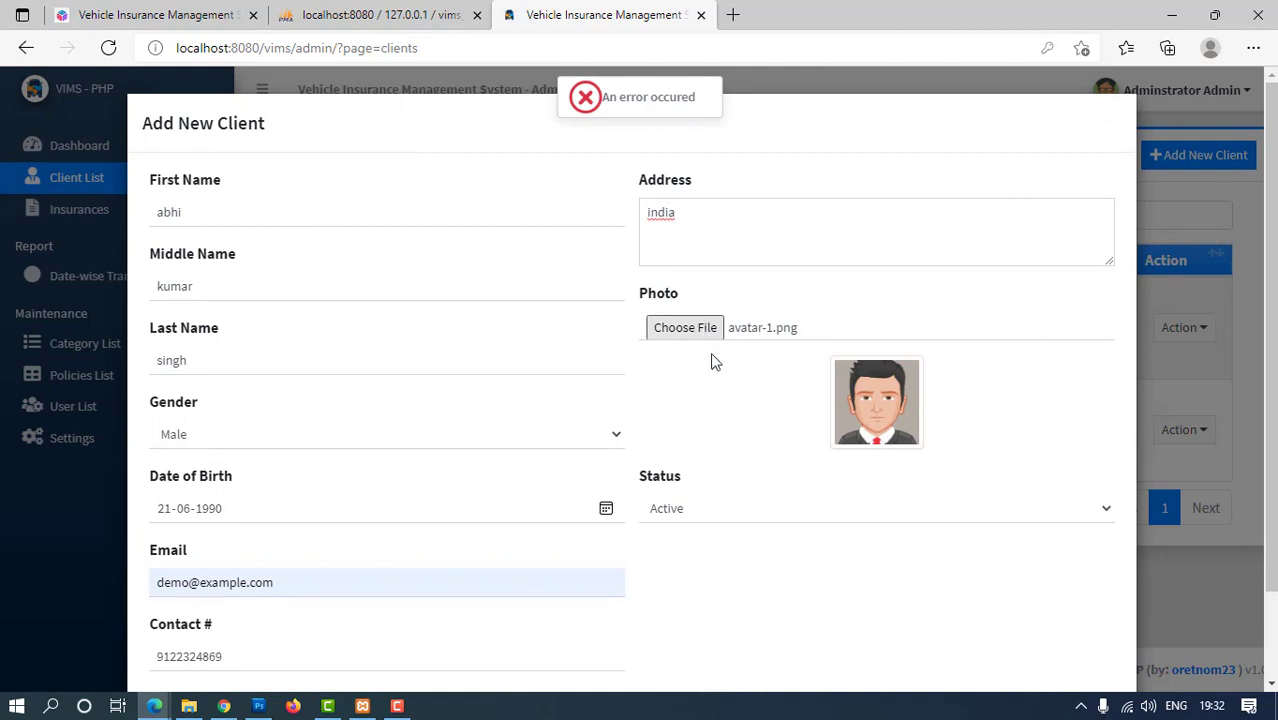
pyautogui.doubleClick(621, 252)
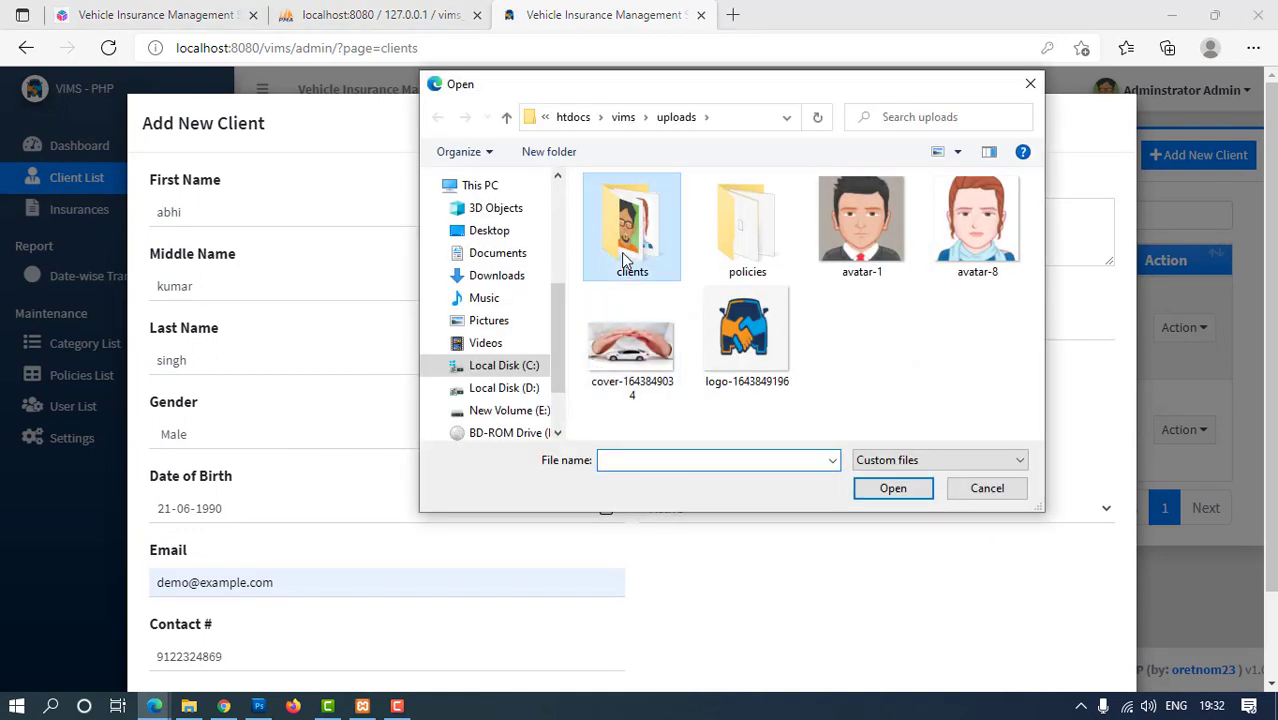
pyautogui.doubleClick(621, 252)
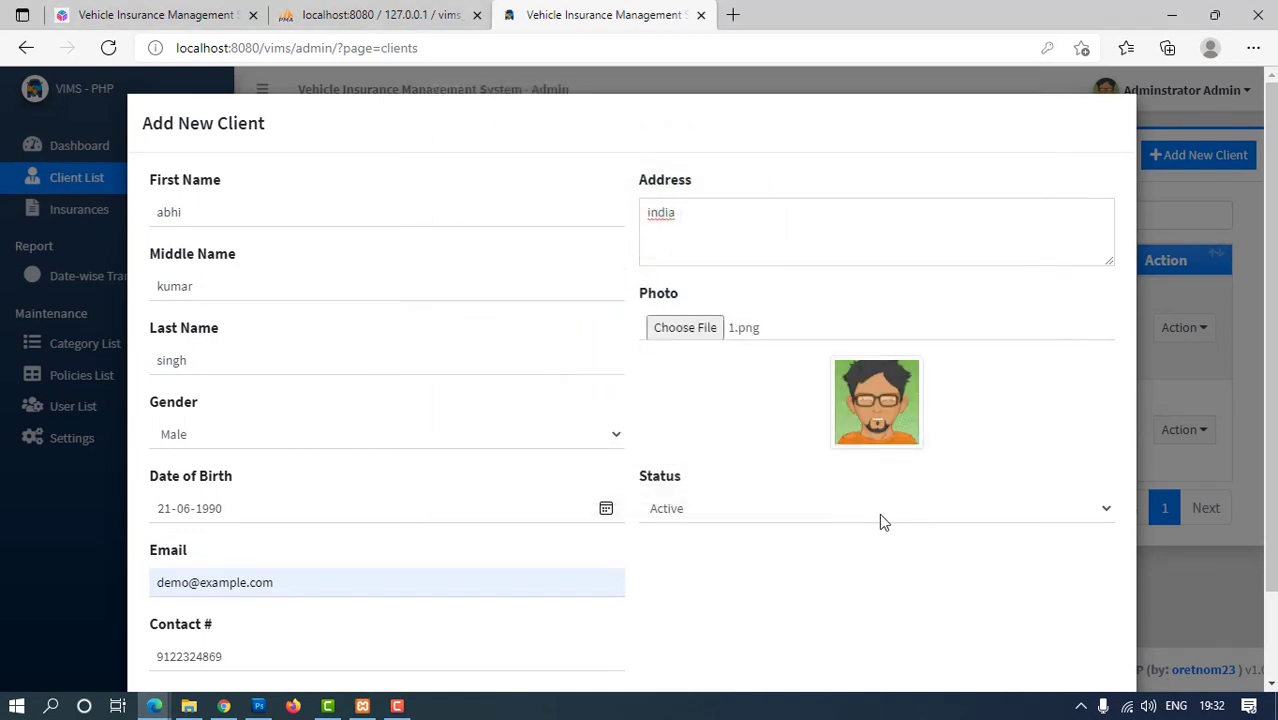
pyautogui.scroll(-1, 952, 603)
pyautogui.click(1018, 632)
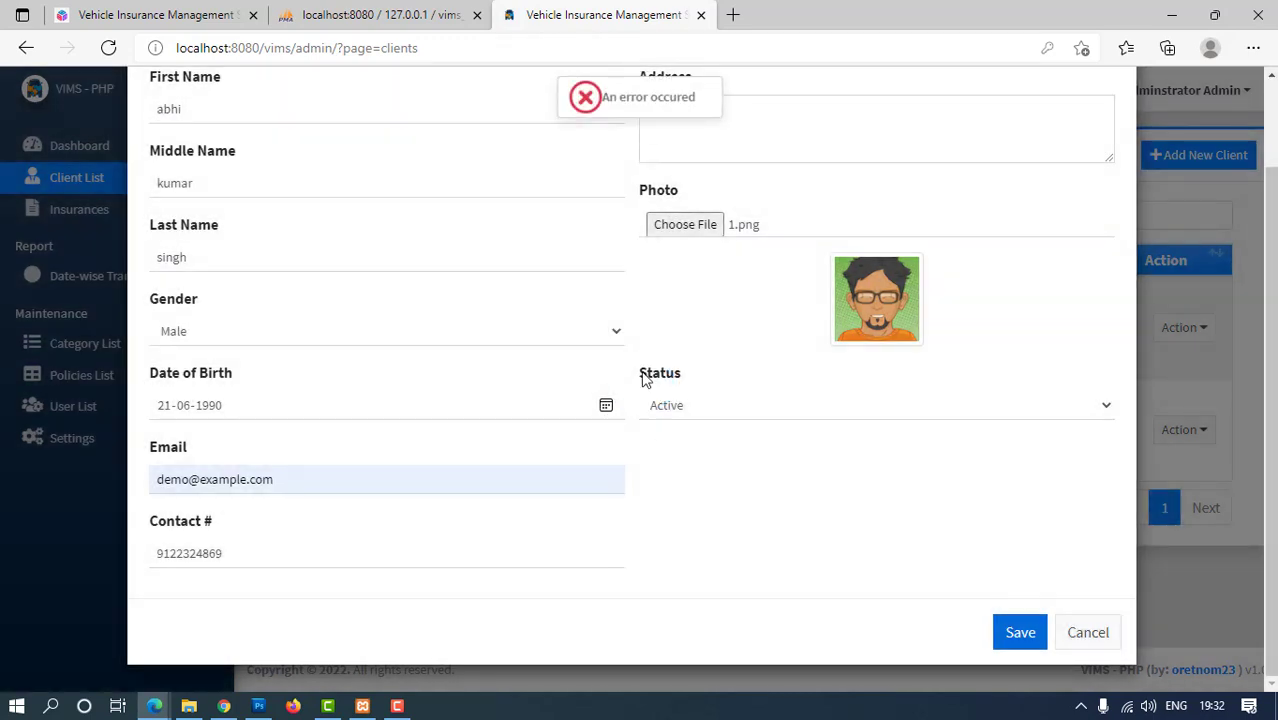
pyautogui.scroll(1, 645, 376)
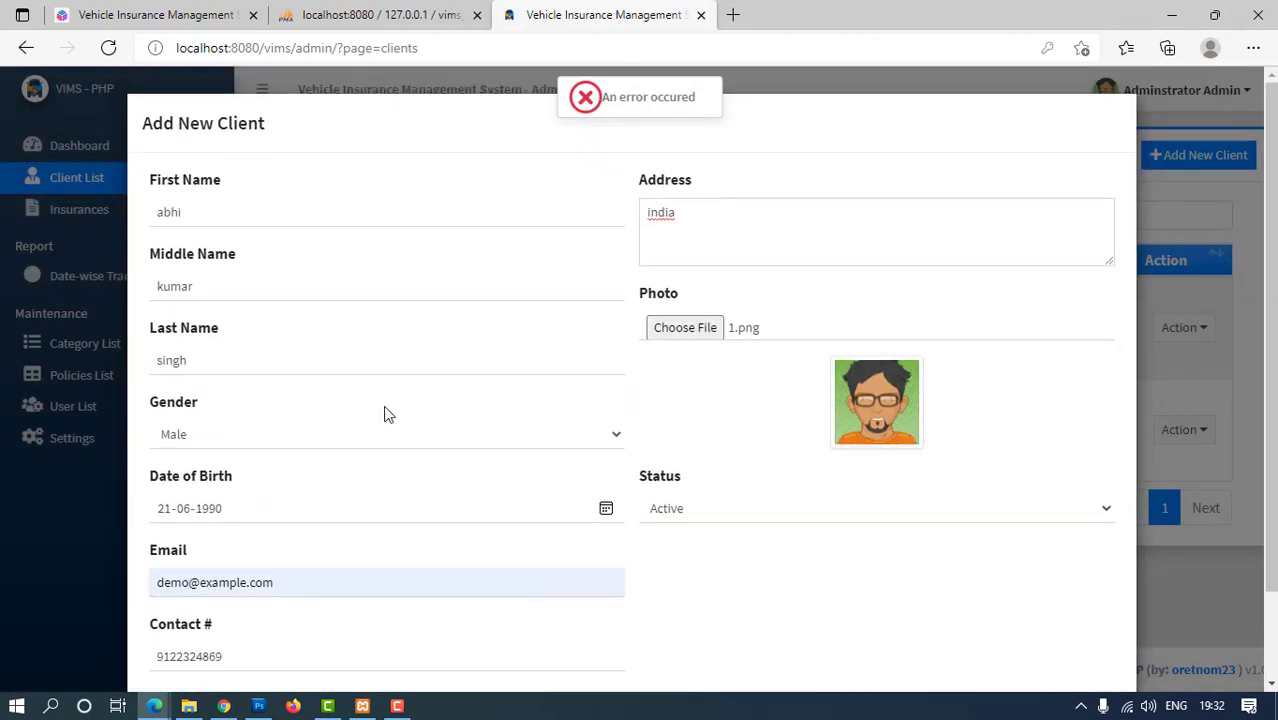
pyautogui.scroll(-1, 388, 414)
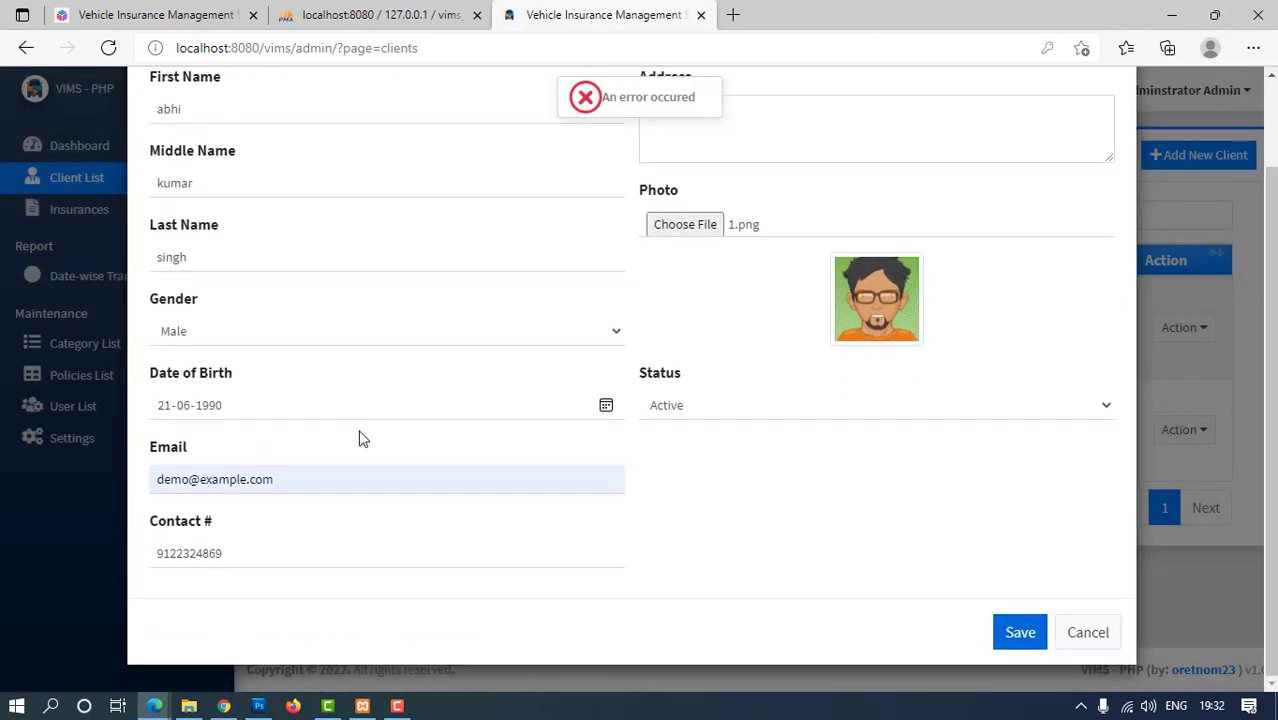
# Edit the client's email address and try saving again
pyautogui.click(189, 481)
pyautogui.write('1')
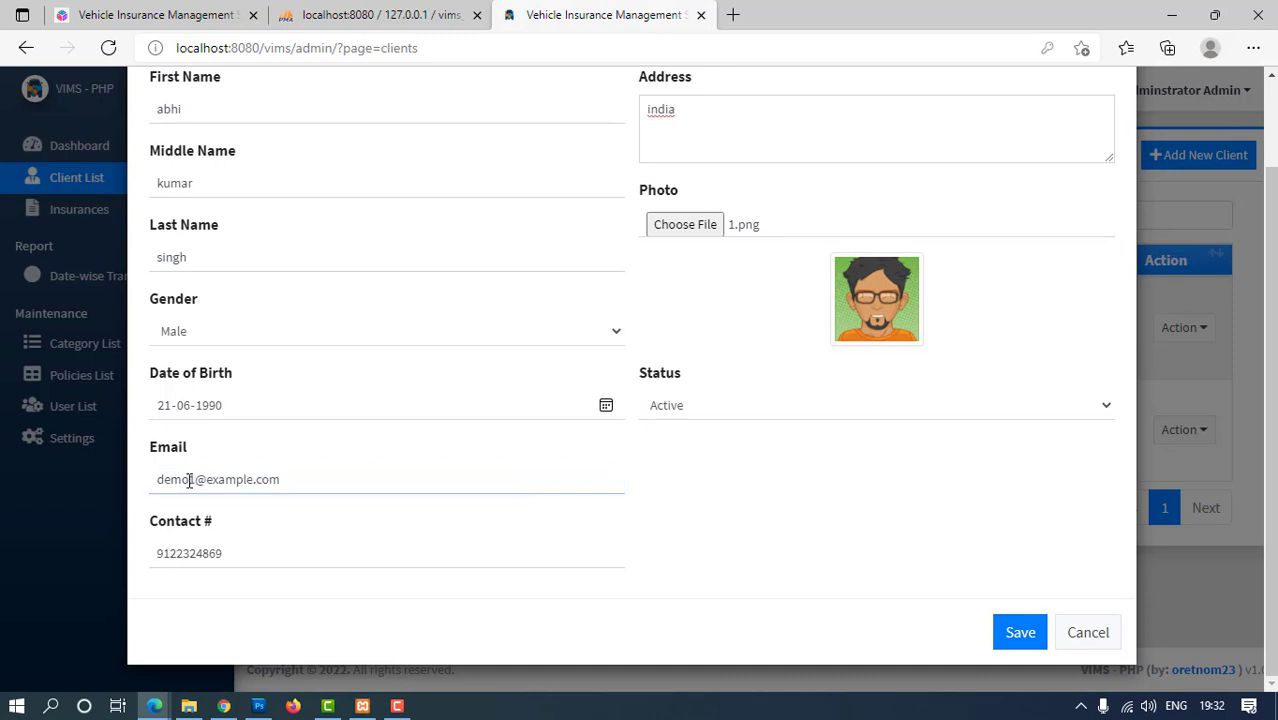
pyautogui.click(1020, 633)
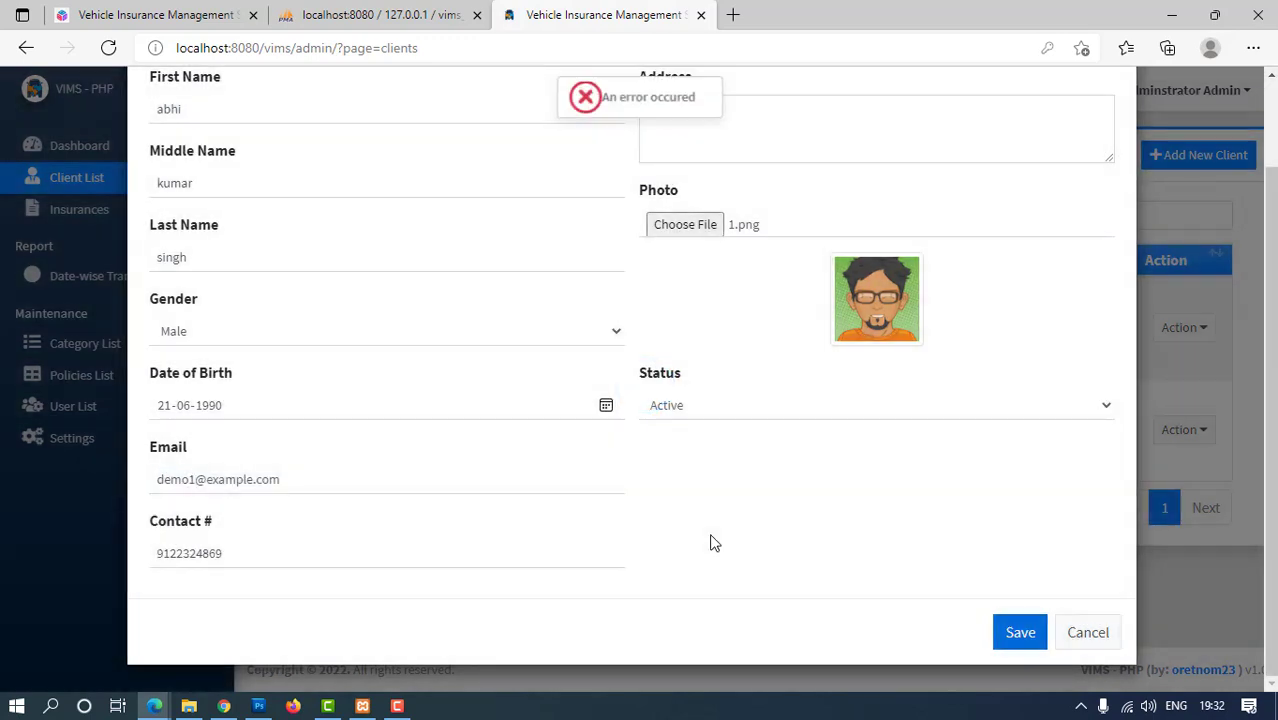
pyautogui.scroll(1, 707, 497)
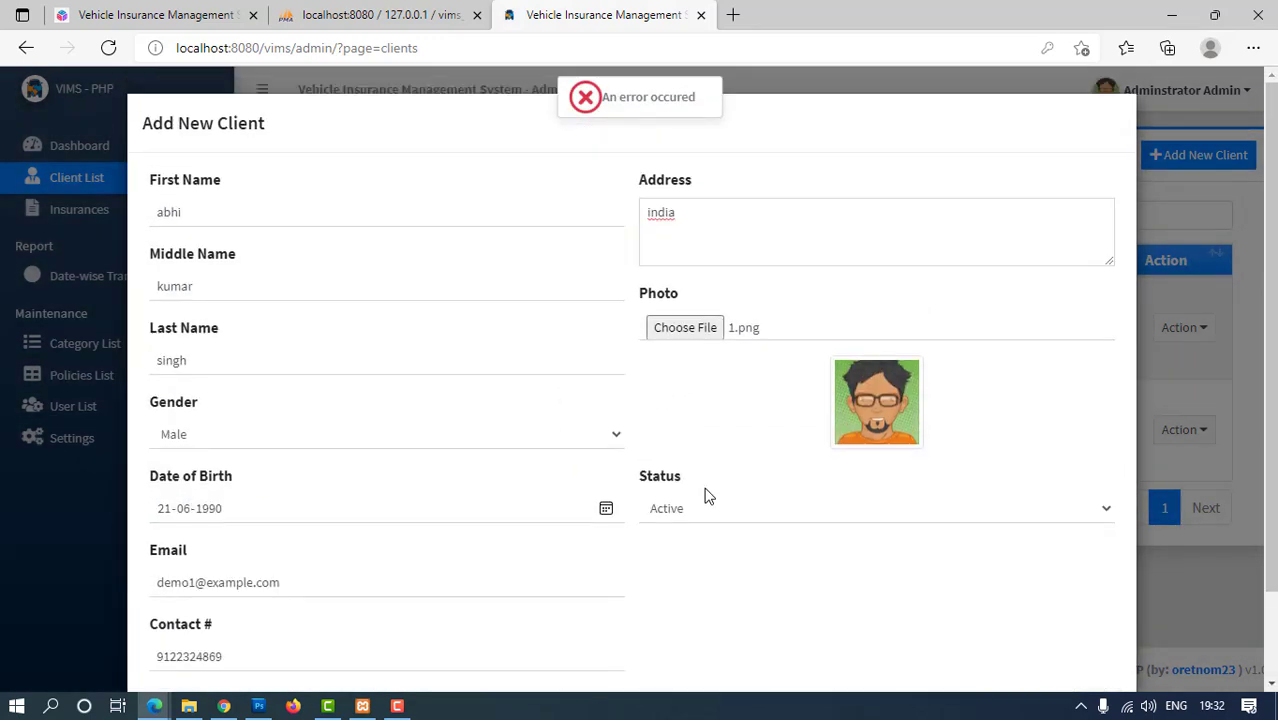
# Swap the photo for cow.jpg from Downloads and retry the save
pyautogui.click(707, 337)
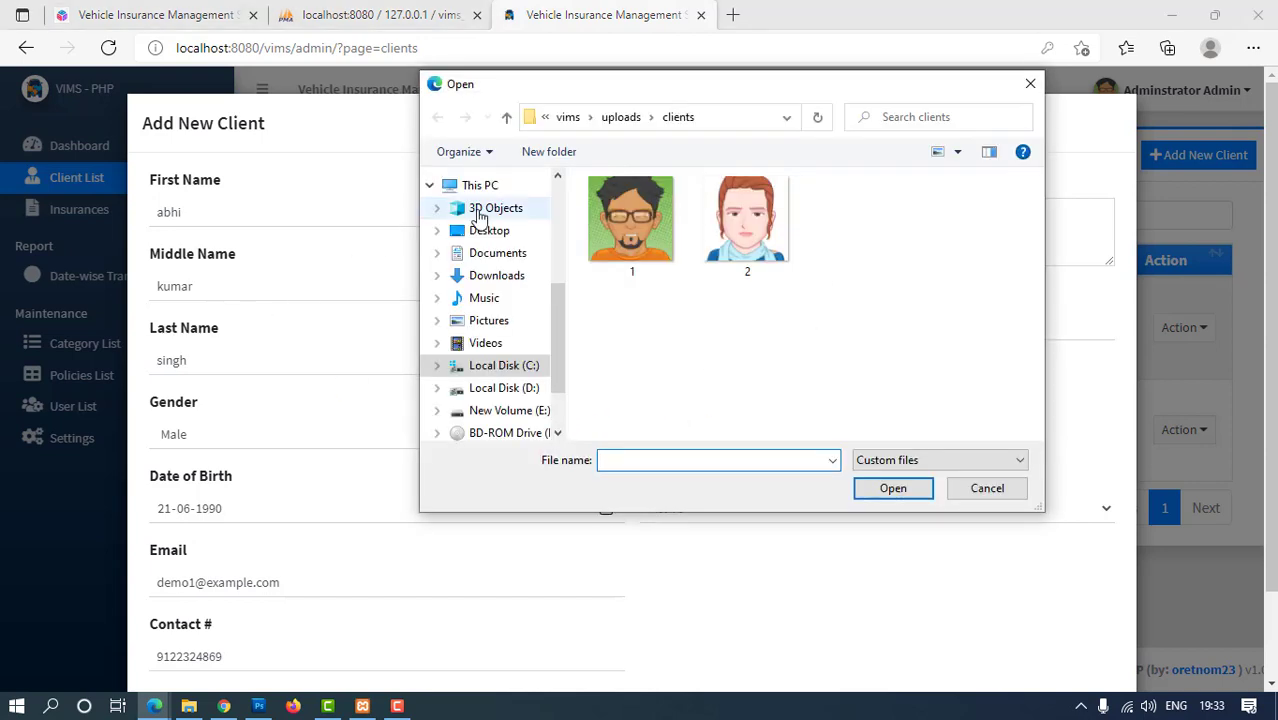
pyautogui.click(492, 275)
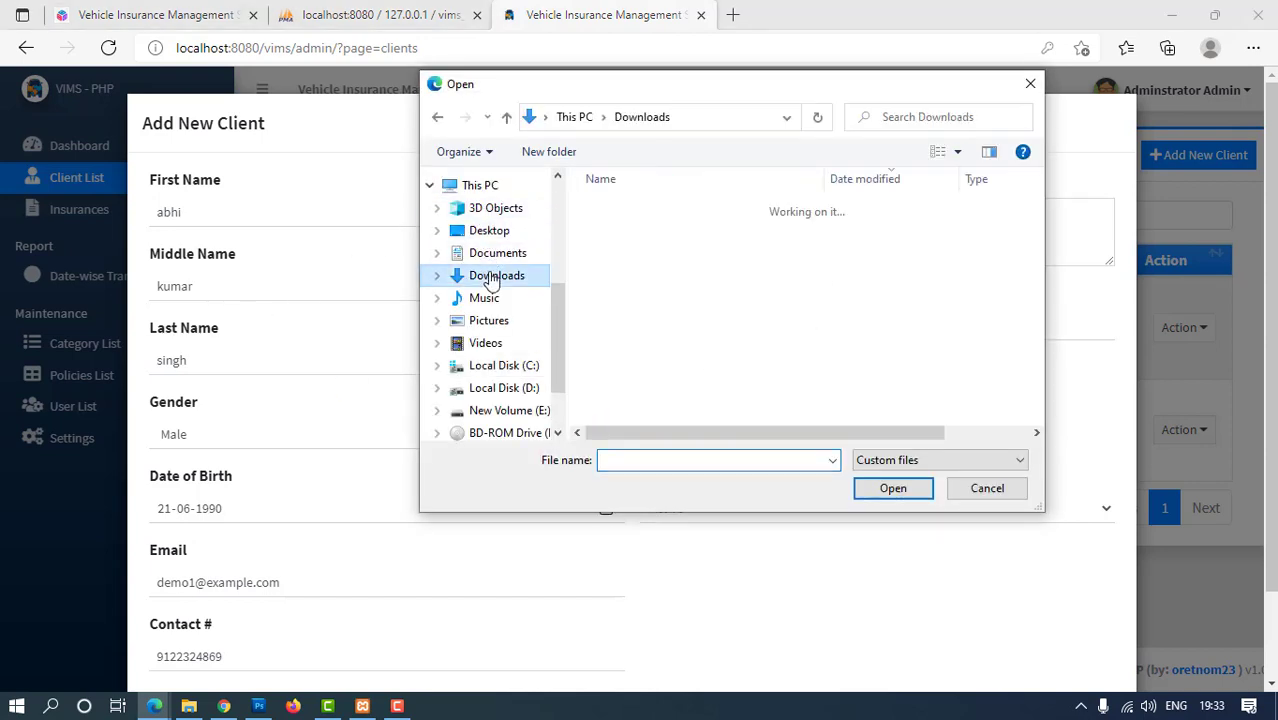
pyautogui.doubleClick(615, 232)
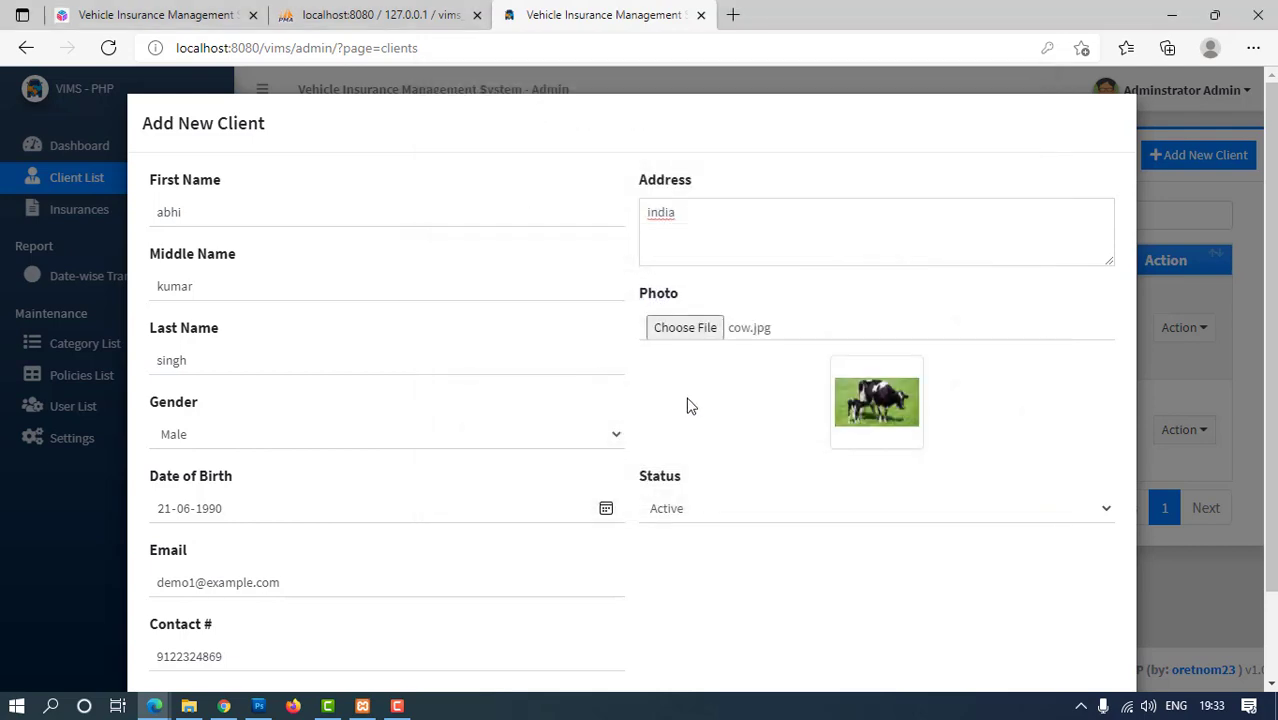
pyautogui.scroll(-1, 790, 512)
pyautogui.click(1030, 632)
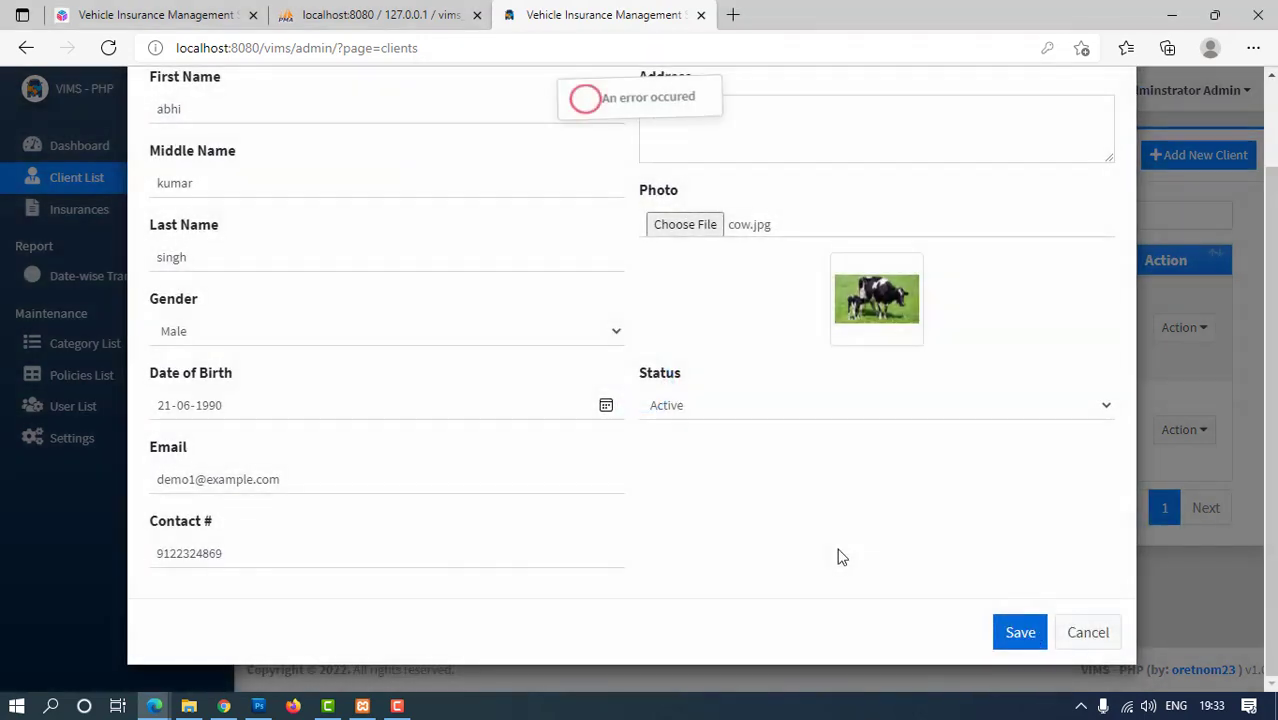
pyautogui.scroll(1, 678, 318)
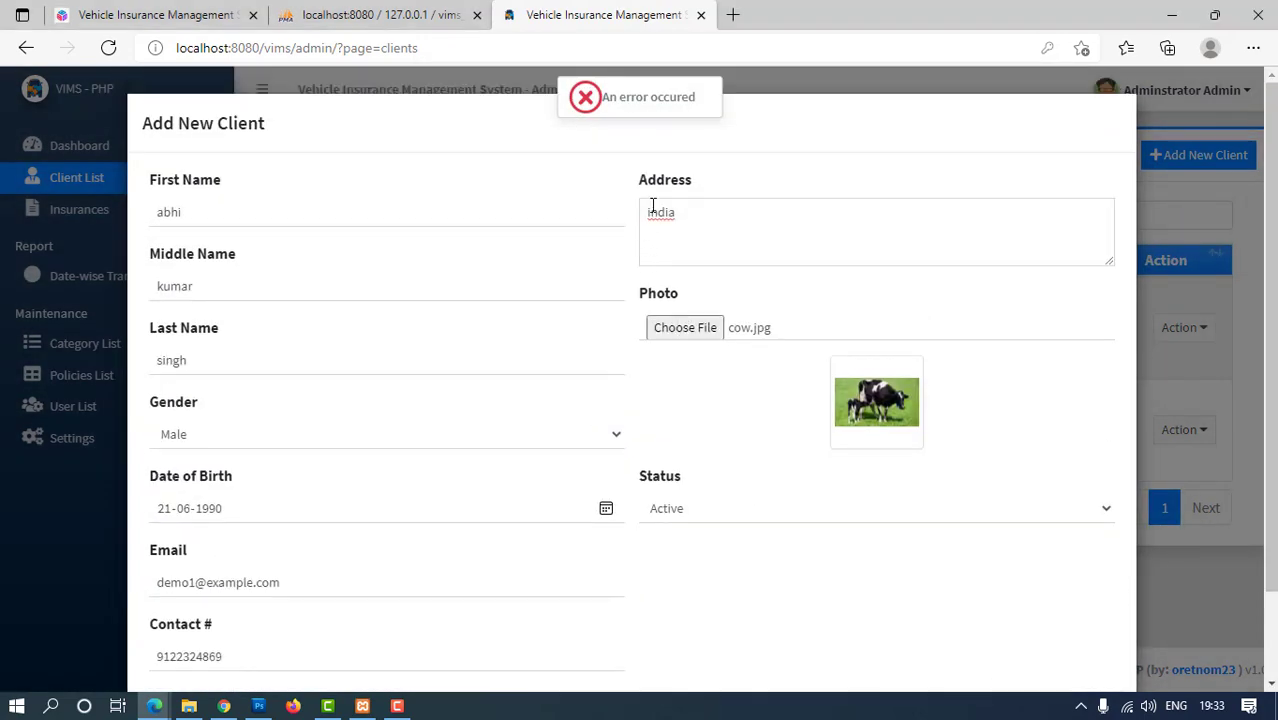
# Extend the address to 'india,bihar', save once more, then cancel the new client
pyautogui.click(684, 212)
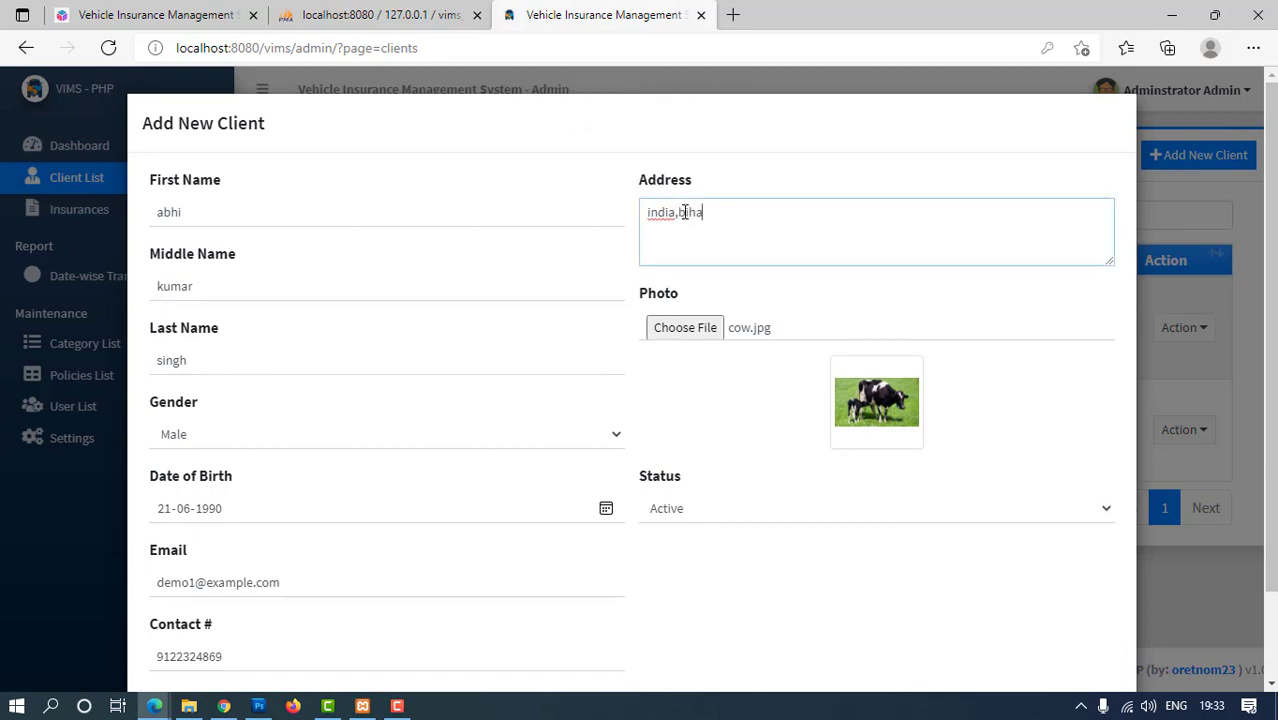
pyautogui.scroll(-1, 810, 512)
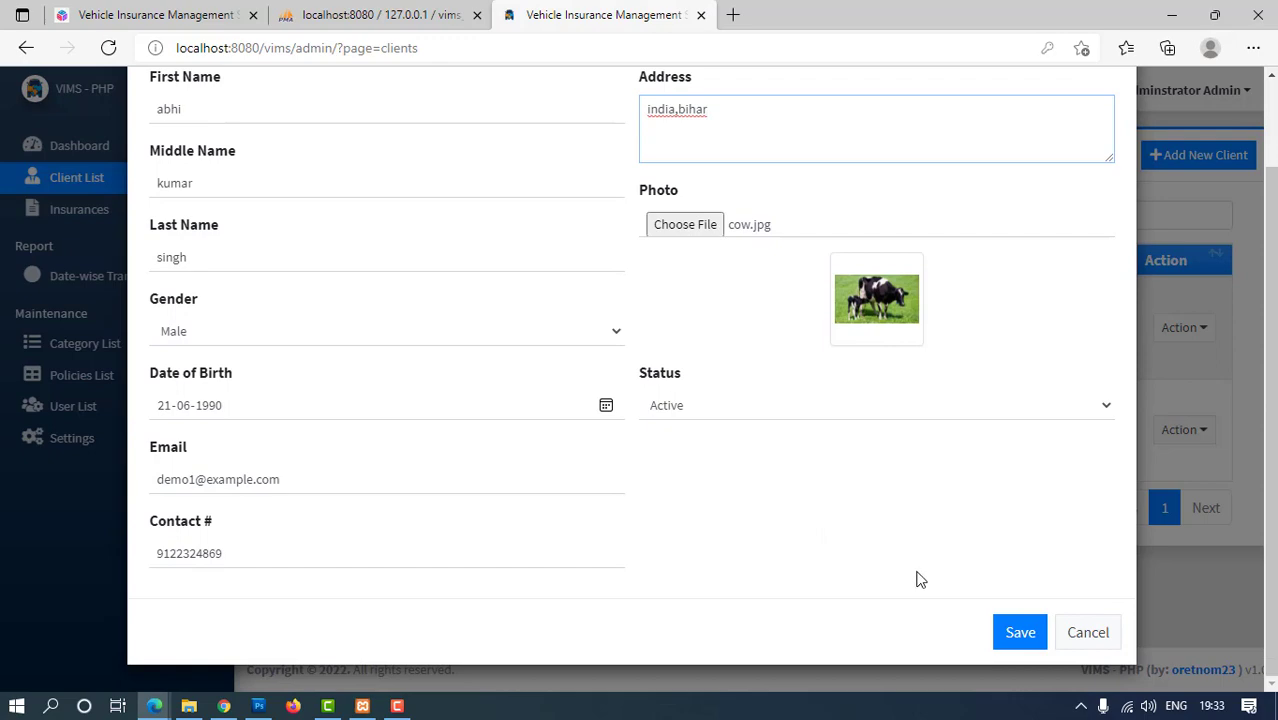
pyautogui.click(1019, 631)
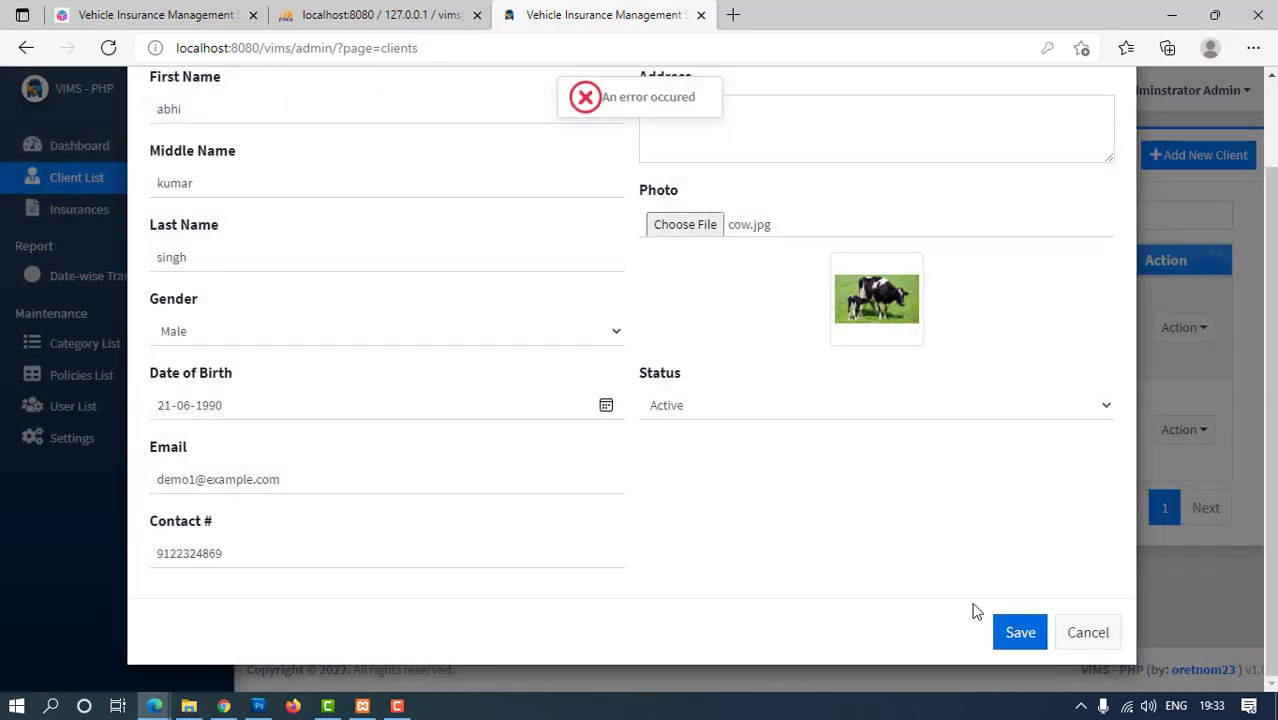
pyautogui.scroll(1, 975, 611)
pyautogui.scroll(-1, 1060, 546)
pyautogui.click(1086, 632)
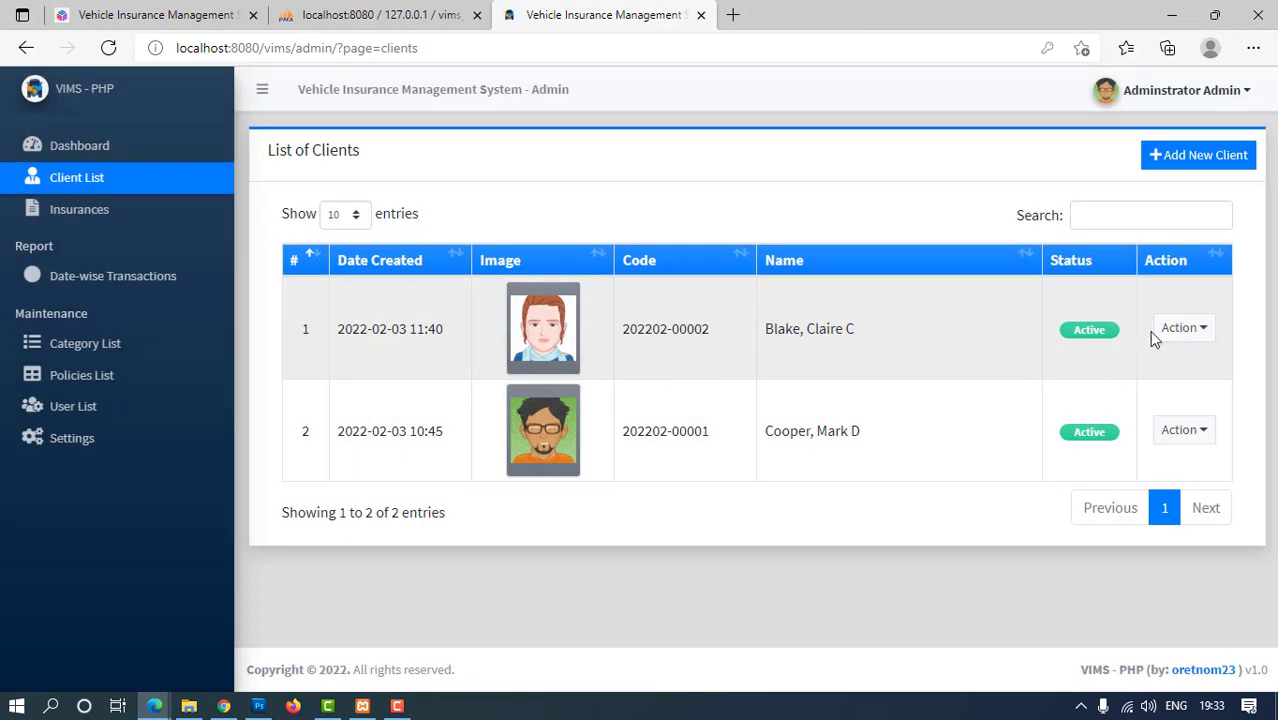
# View the first client's details, open and cancel its edit form, and return to the list
pyautogui.click(1190, 338)
pyautogui.click(1180, 391)
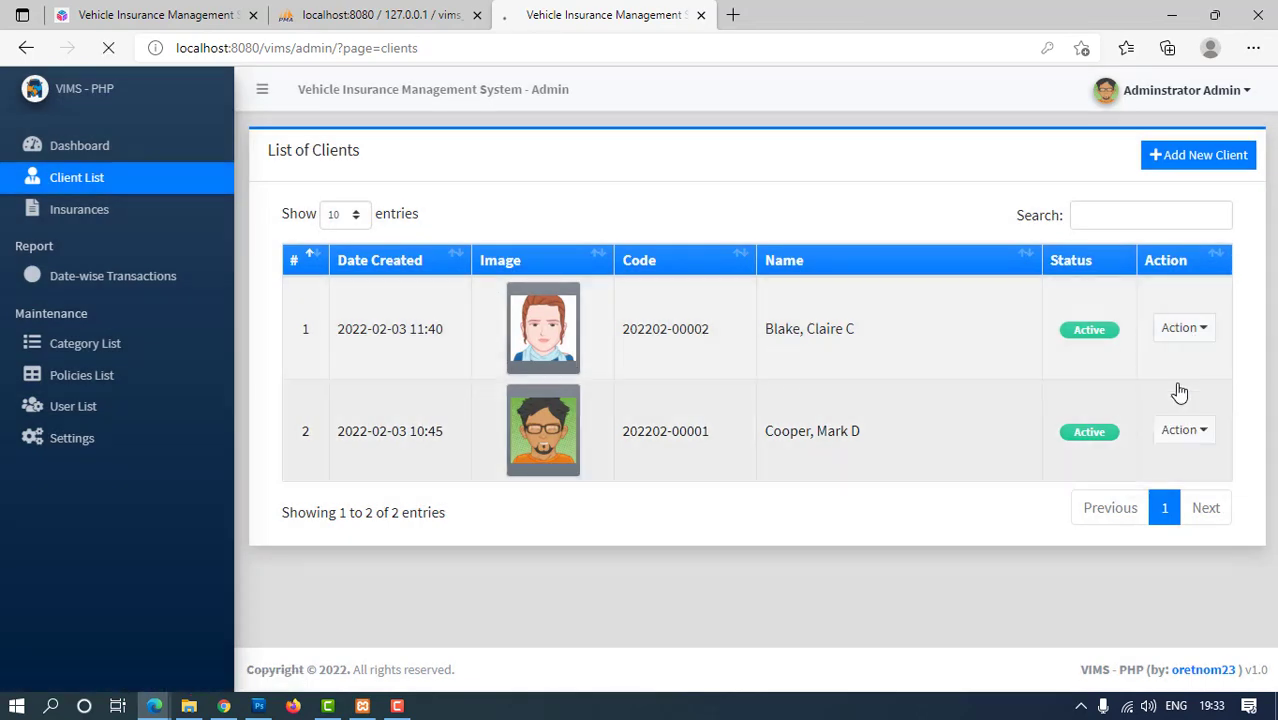
pyautogui.scroll(-1, 579, 386)
pyautogui.scroll(1, 579, 386)
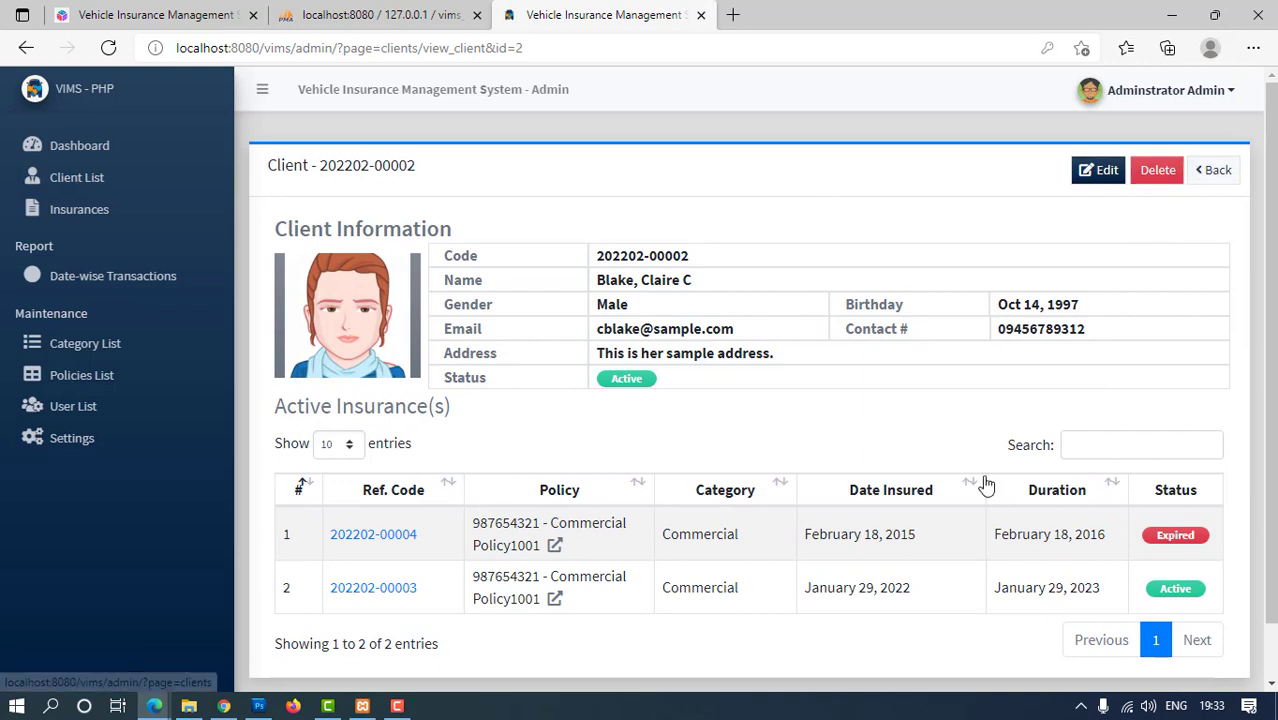
pyautogui.scroll(-1, 903, 541)
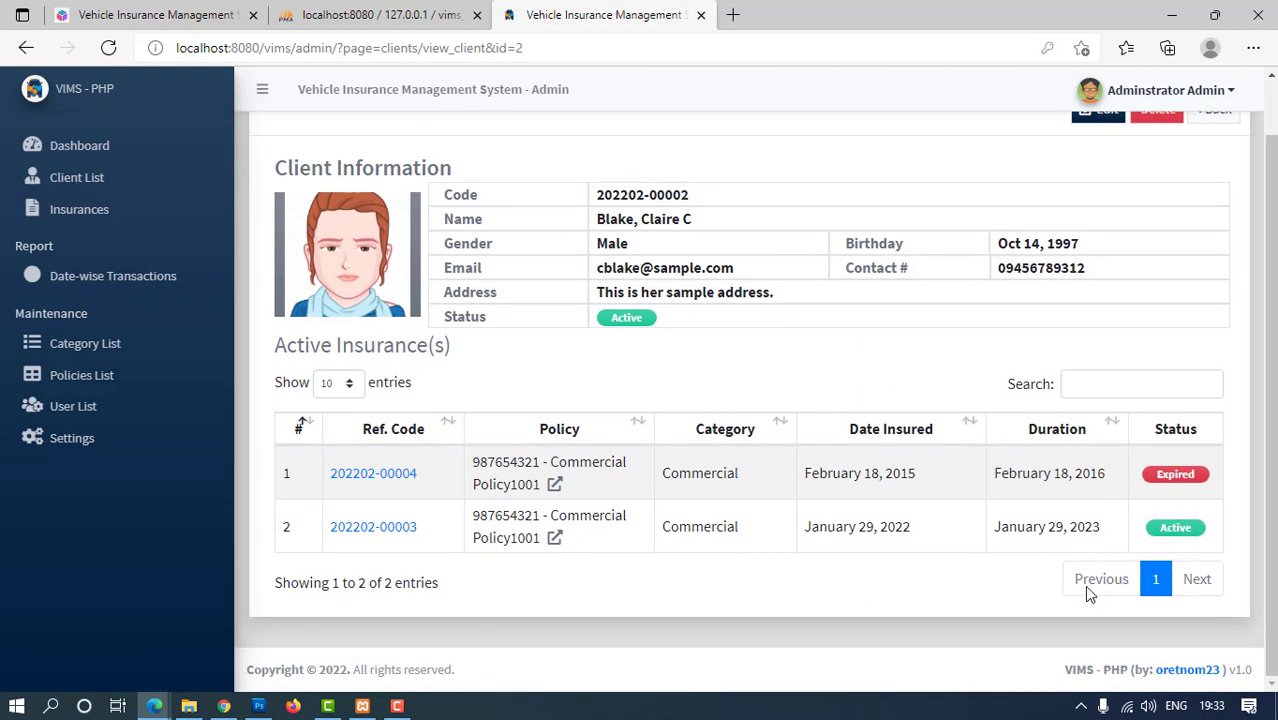
pyautogui.scroll(1, 669, 344)
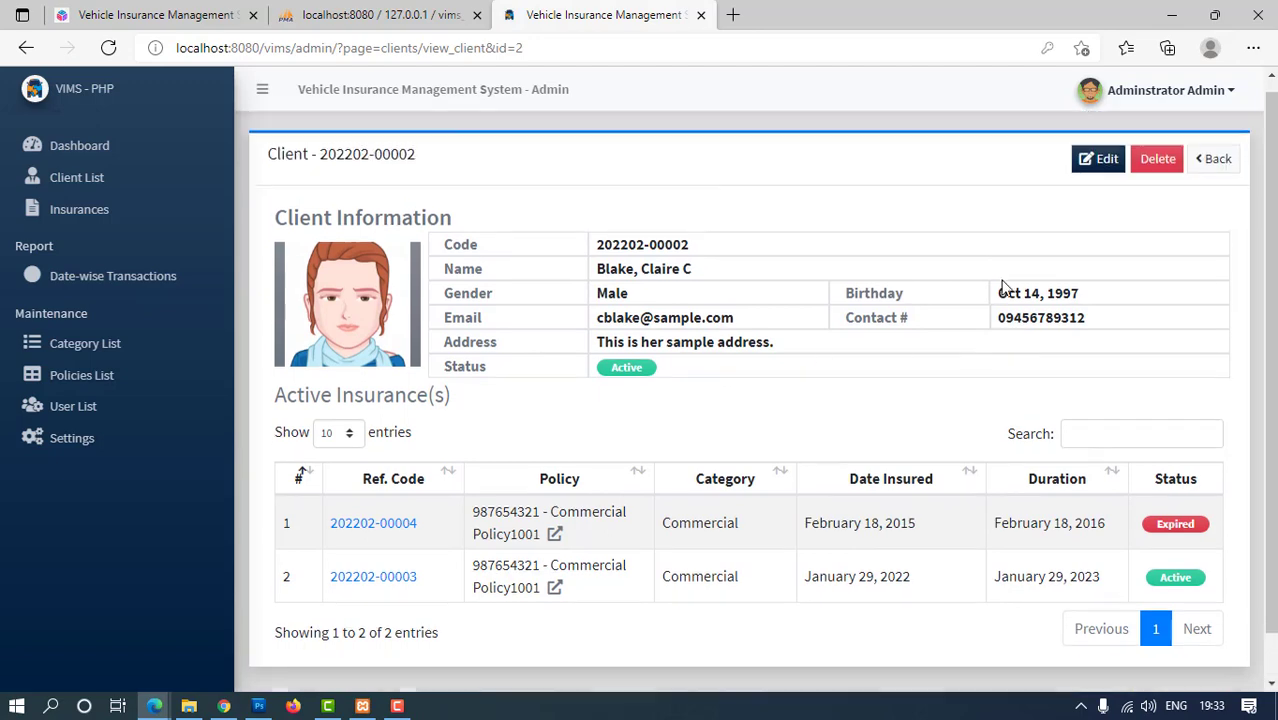
pyautogui.click(1092, 170)
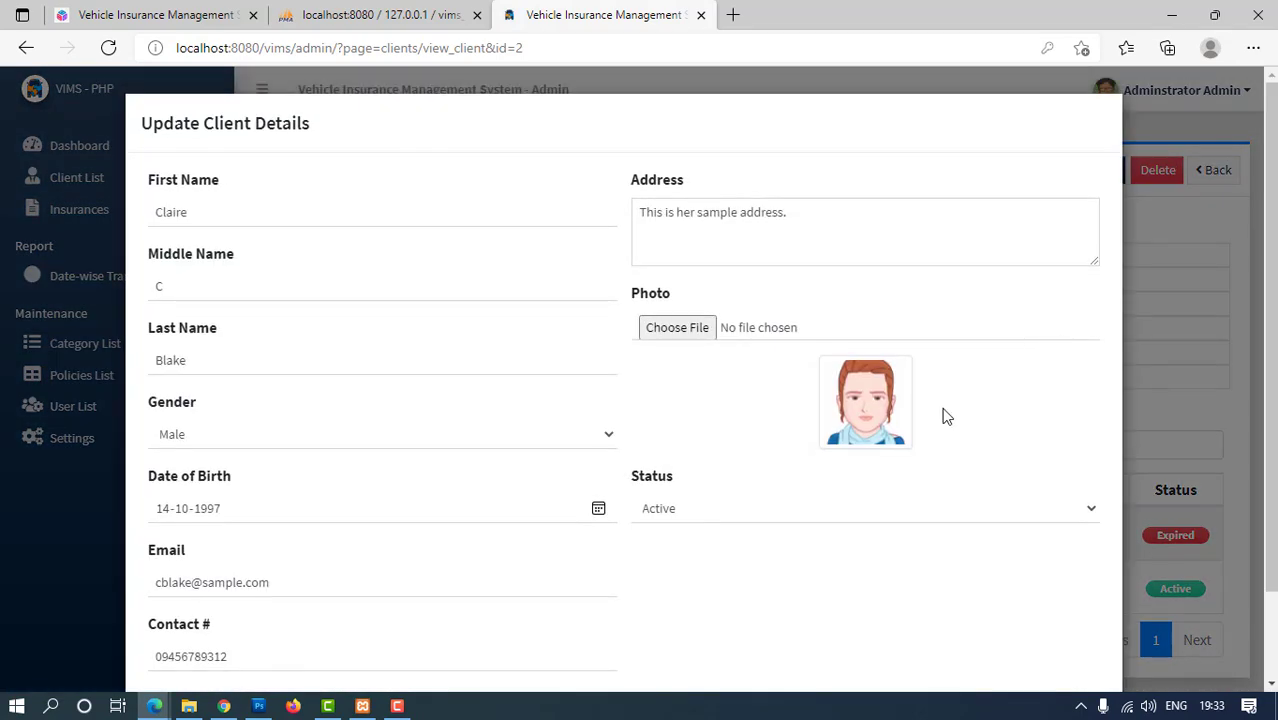
pyautogui.scroll(-1, 893, 446)
pyautogui.click(1078, 636)
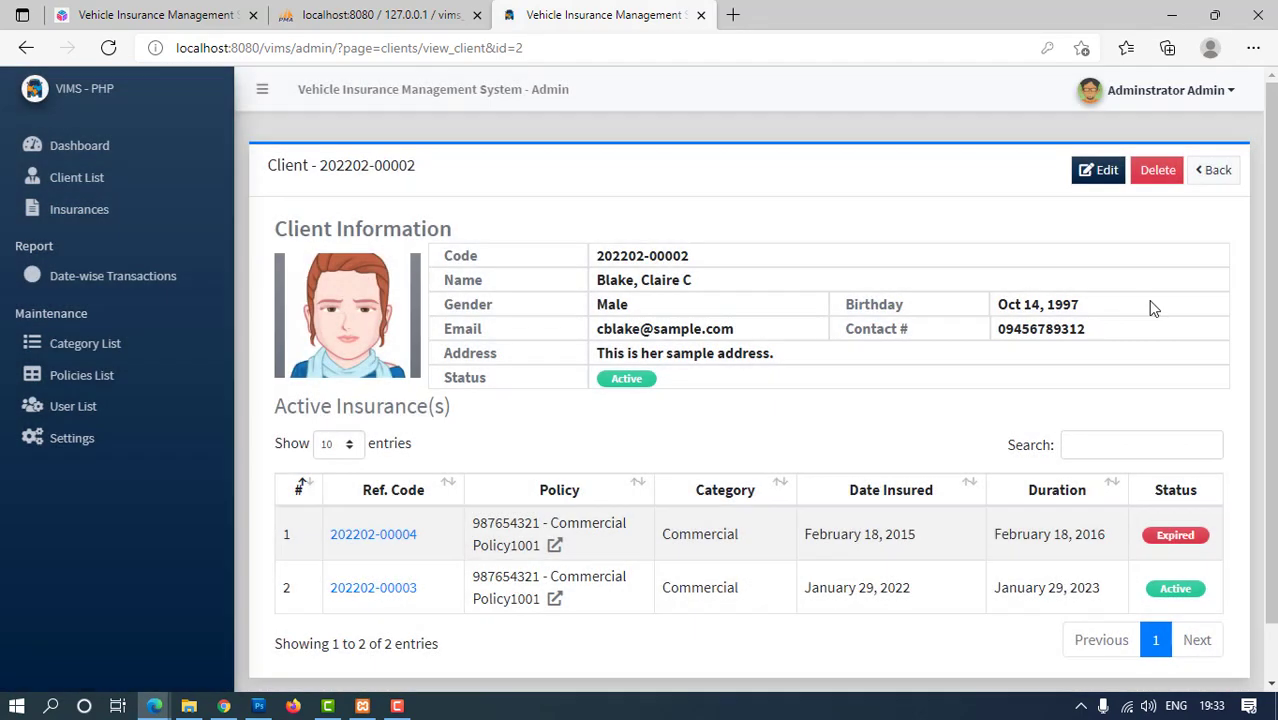
pyautogui.click(1210, 171)
# For the client in row 7, open and cancel Edit, view its details, then return to the list
pyautogui.scroll(-3, 745, 400)
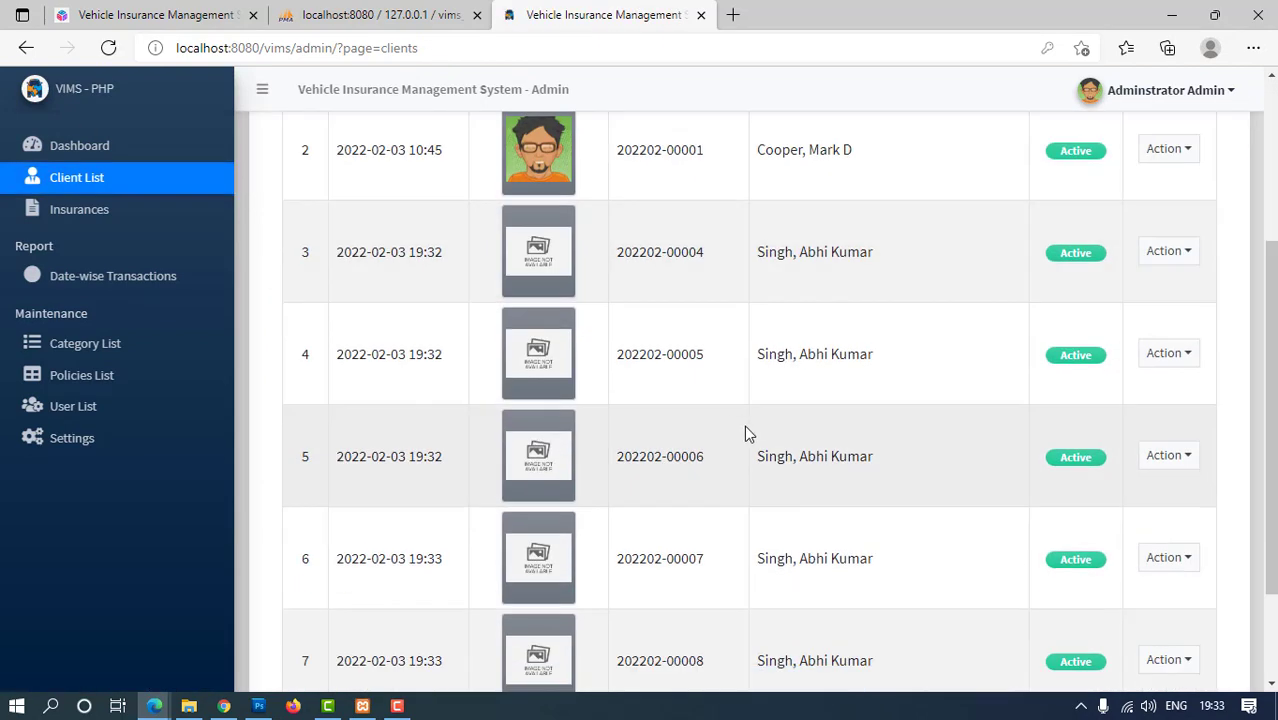
pyautogui.scroll(-3, 744, 425)
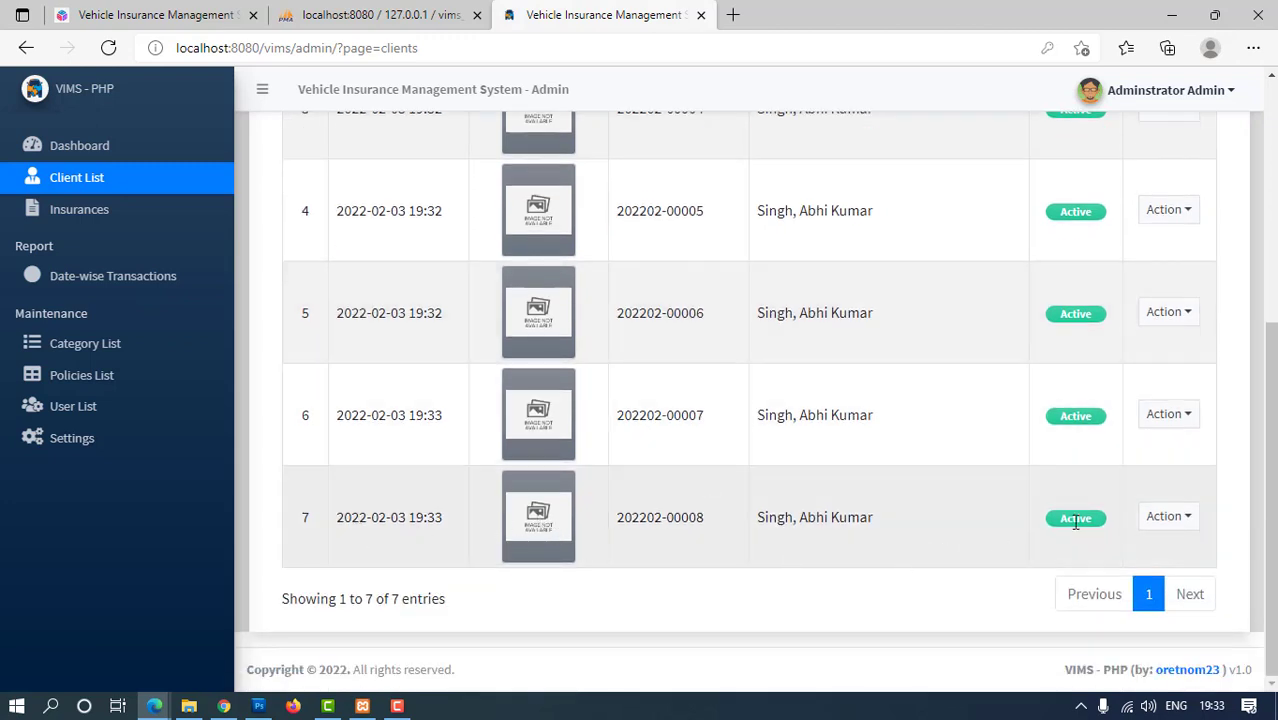
pyautogui.click(1170, 516)
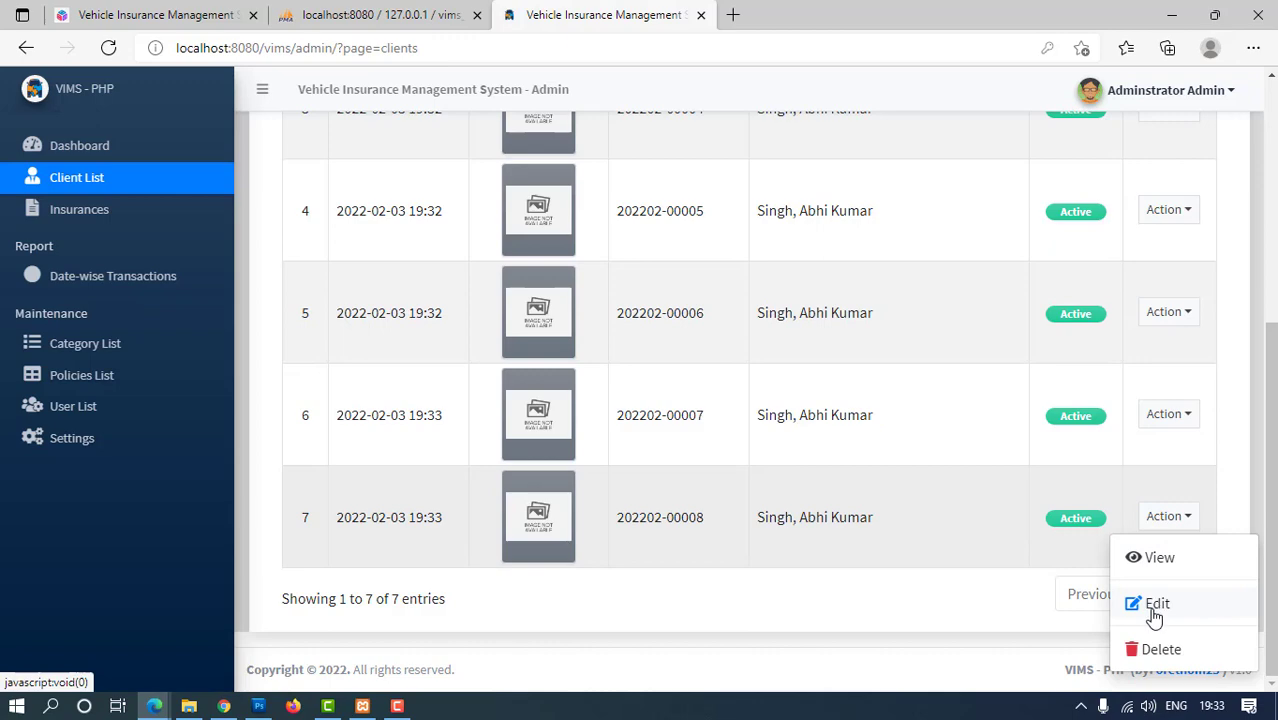
pyautogui.click(1155, 607)
pyautogui.scroll(-1, 1037, 497)
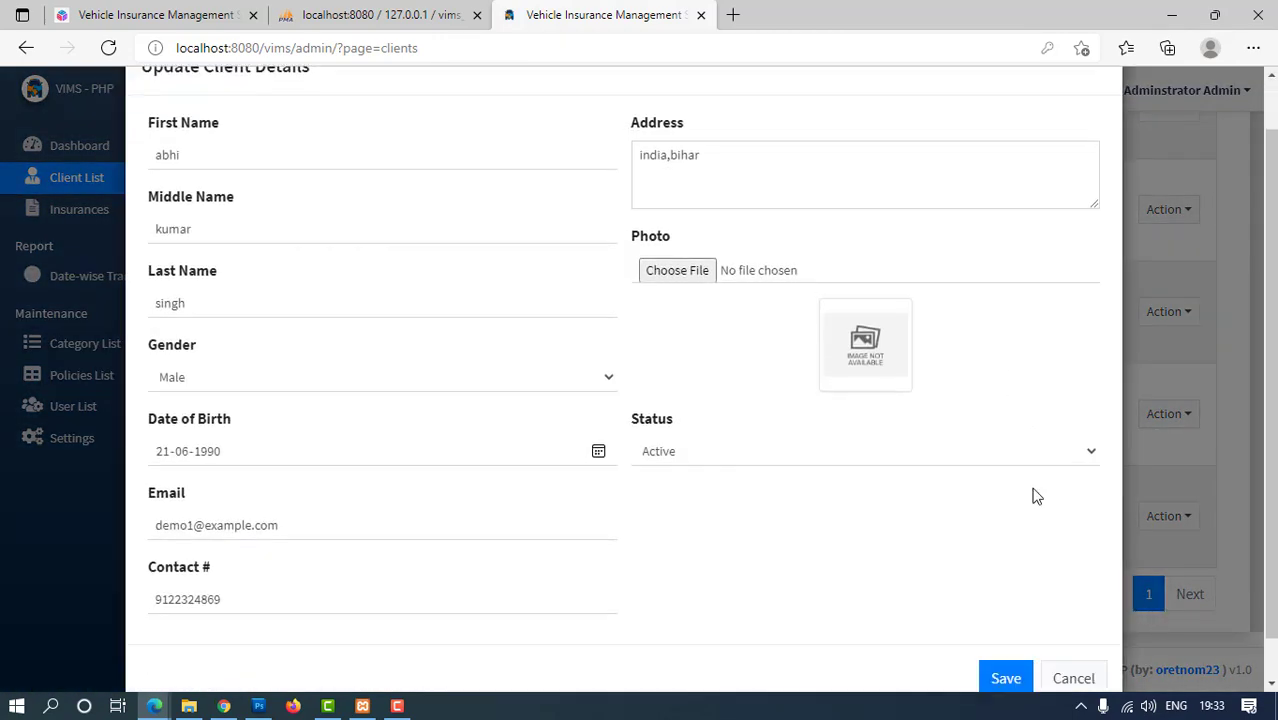
pyautogui.scroll(-1, 1037, 497)
pyautogui.click(1068, 628)
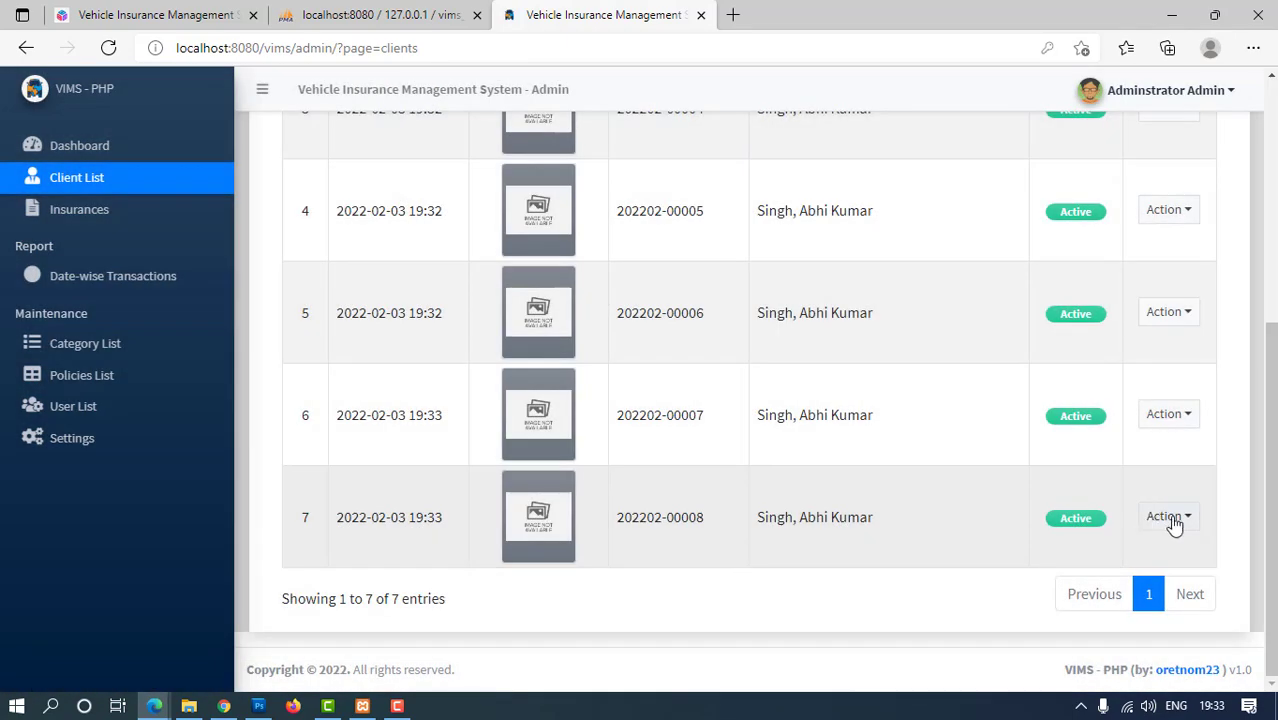
pyautogui.click(1172, 518)
pyautogui.click(1164, 576)
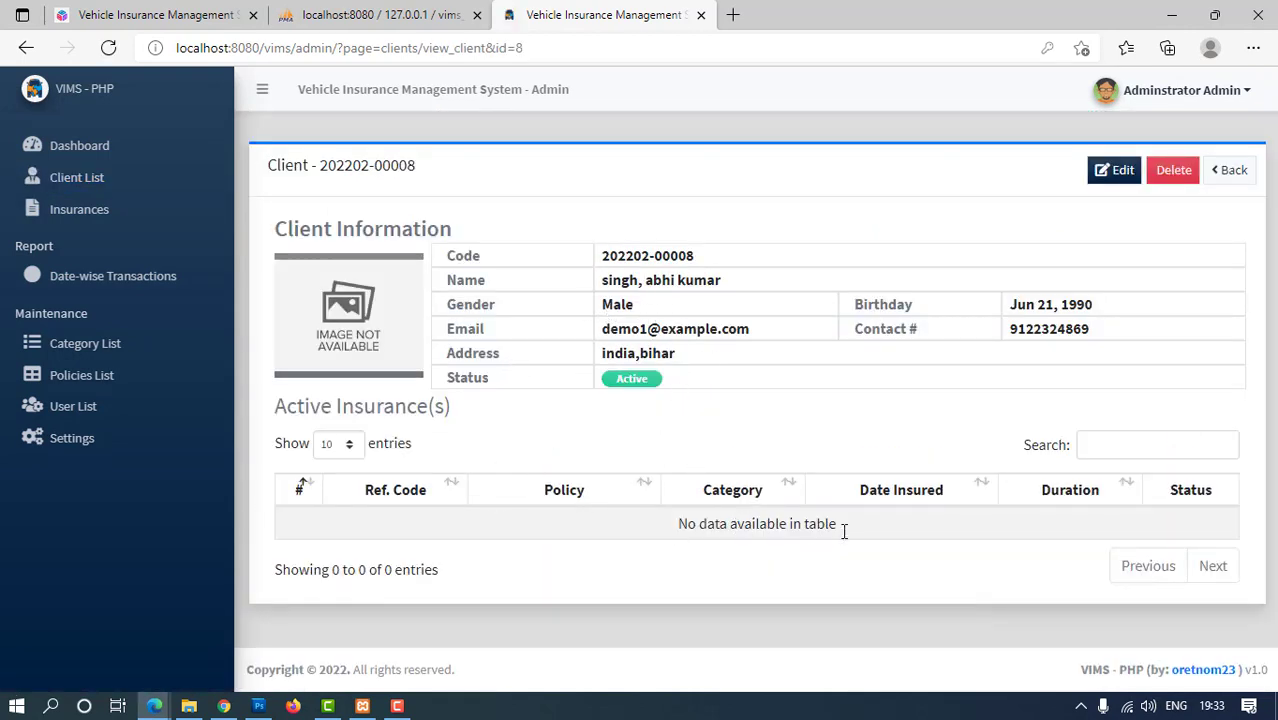
pyautogui.click(1229, 168)
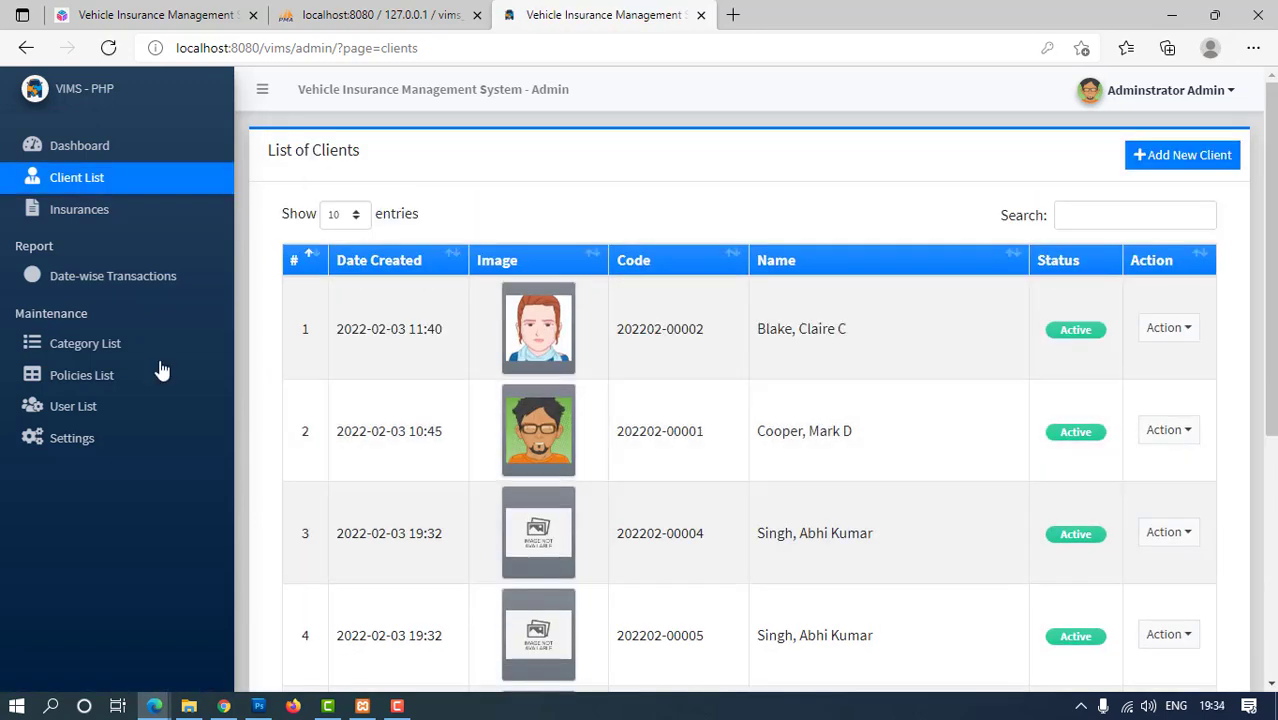
pyautogui.click(88, 209)
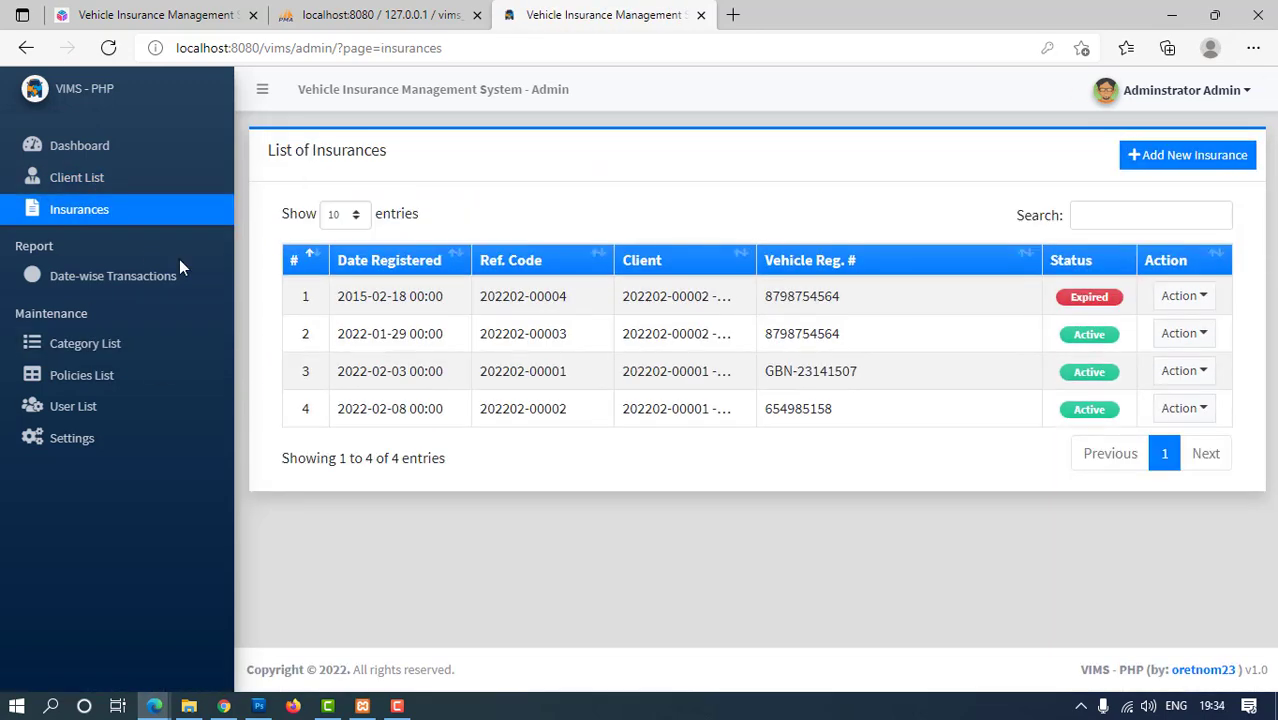
pyautogui.click(1194, 297)
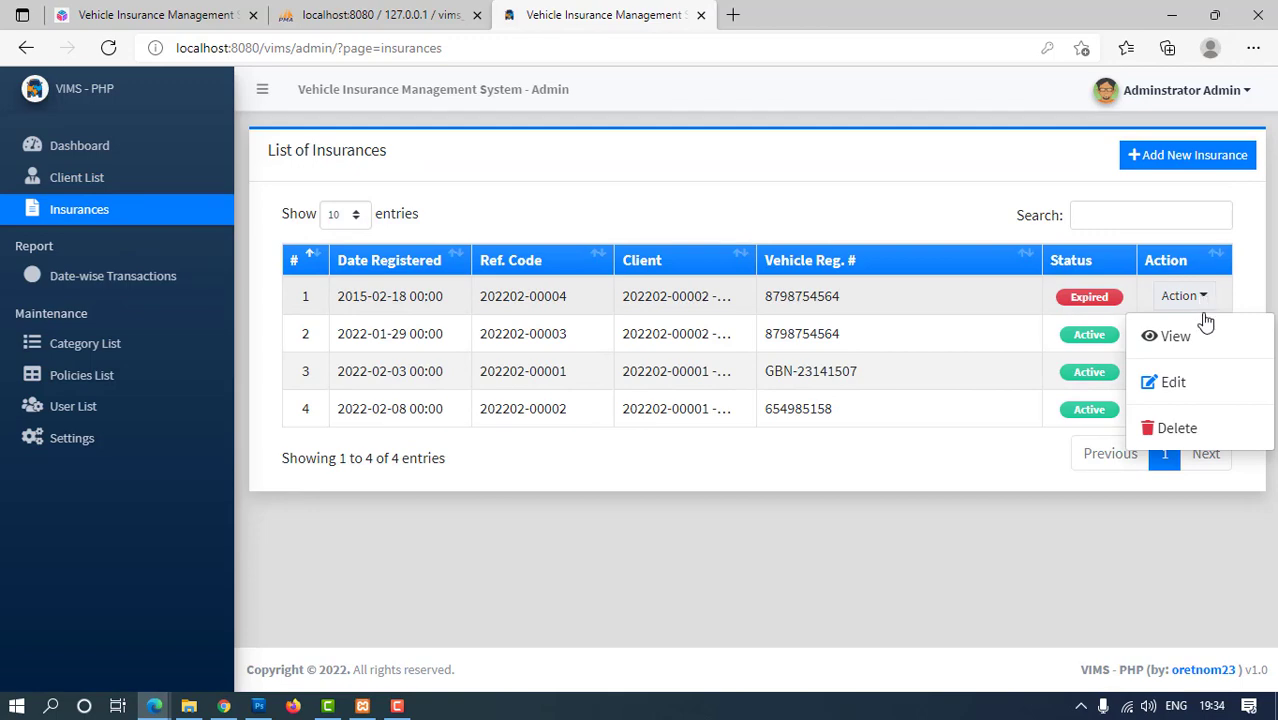
pyautogui.click(1172, 382)
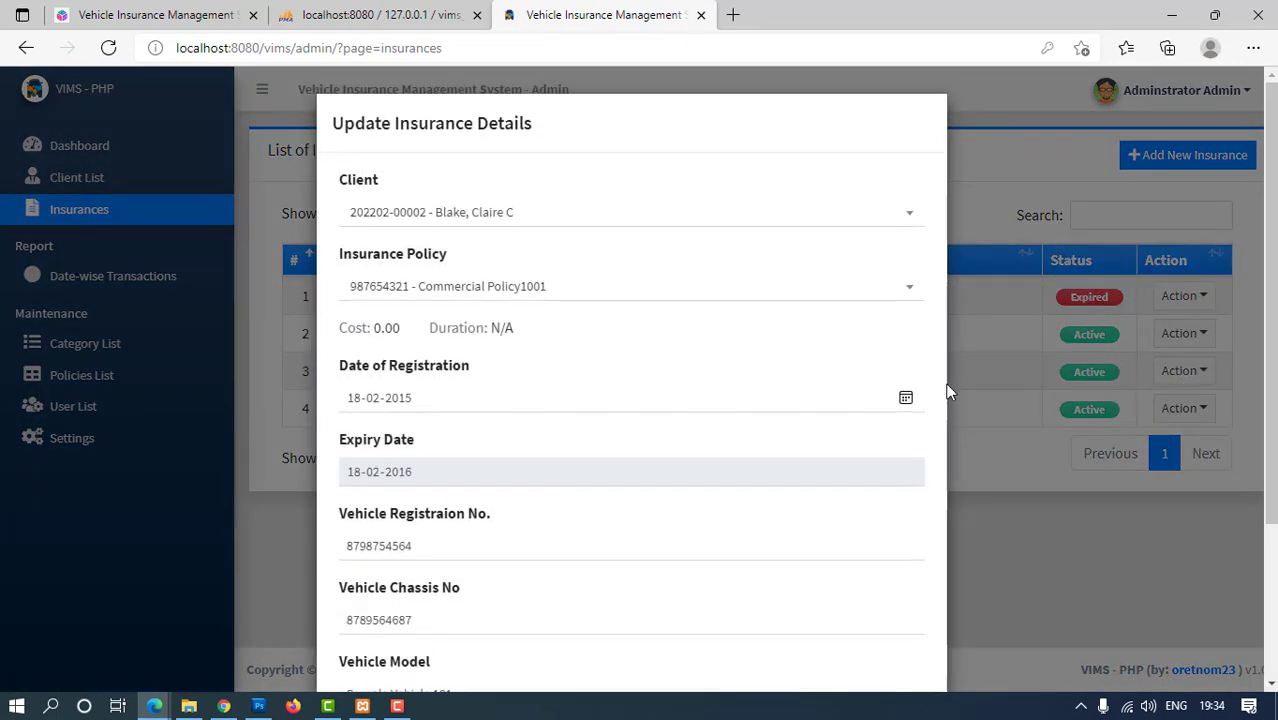
pyautogui.scroll(-2, 746, 413)
pyautogui.scroll(-1, 746, 413)
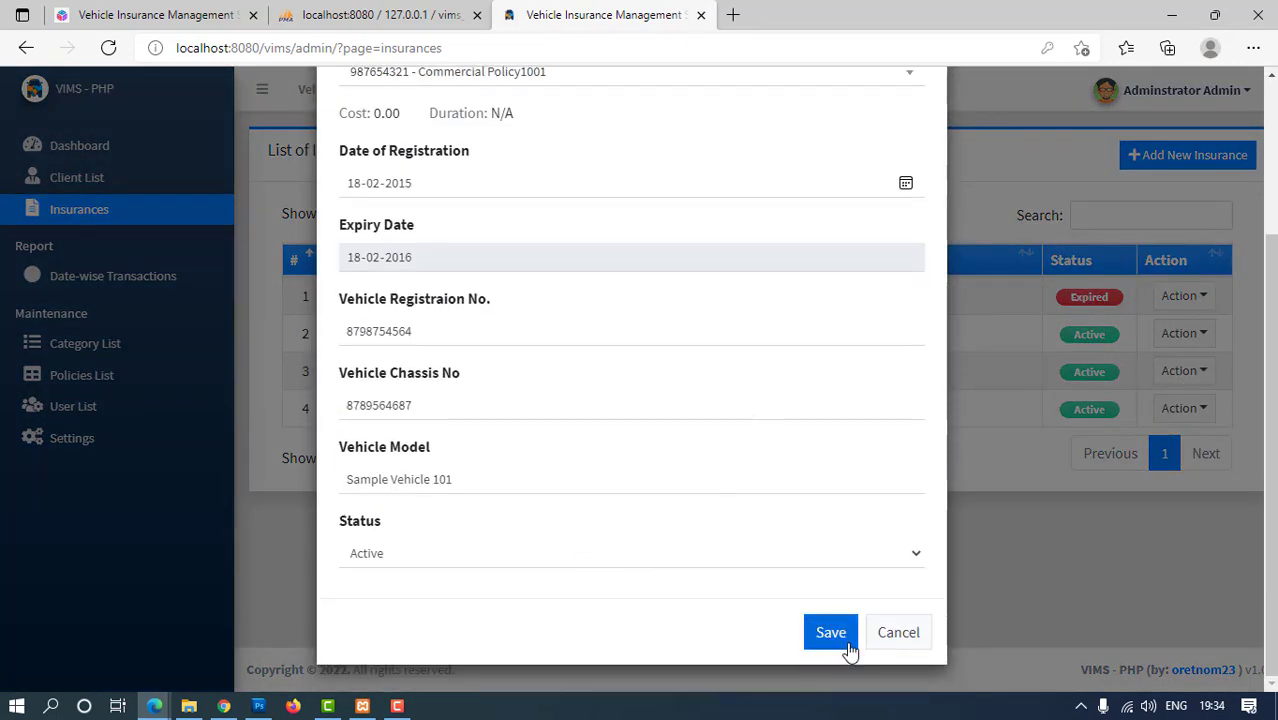
pyautogui.click(845, 640)
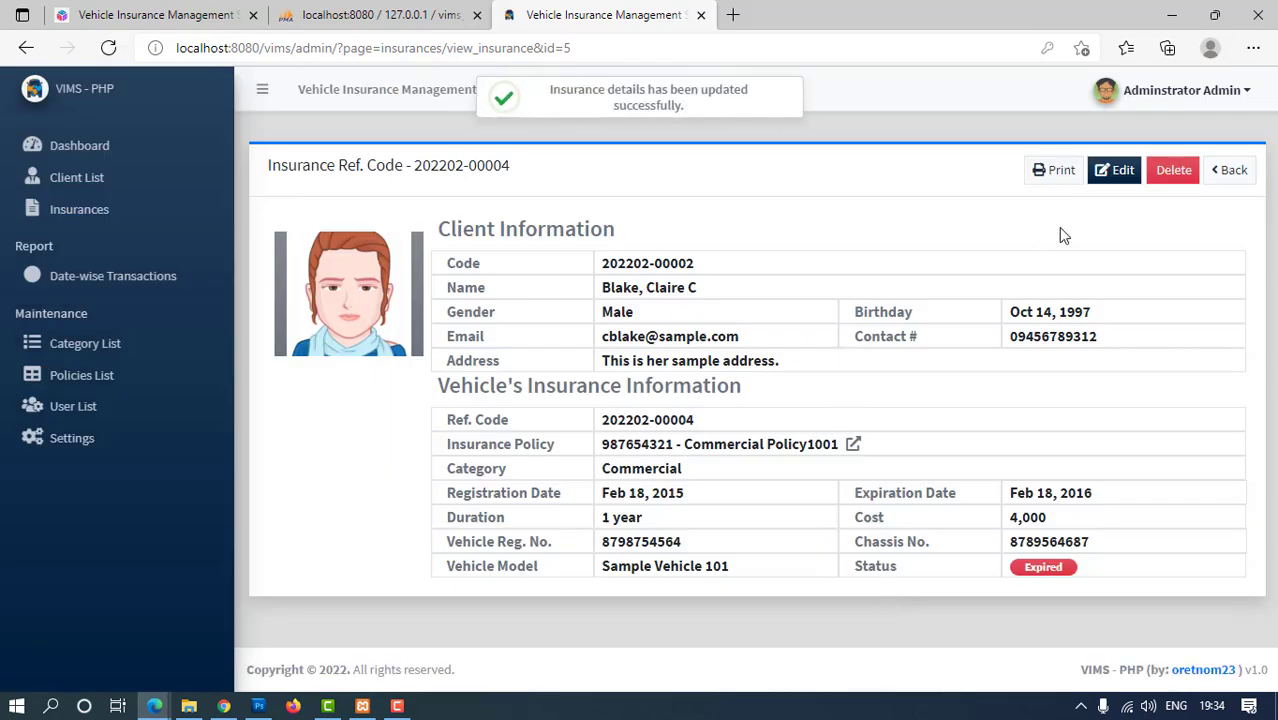
pyautogui.click(1226, 170)
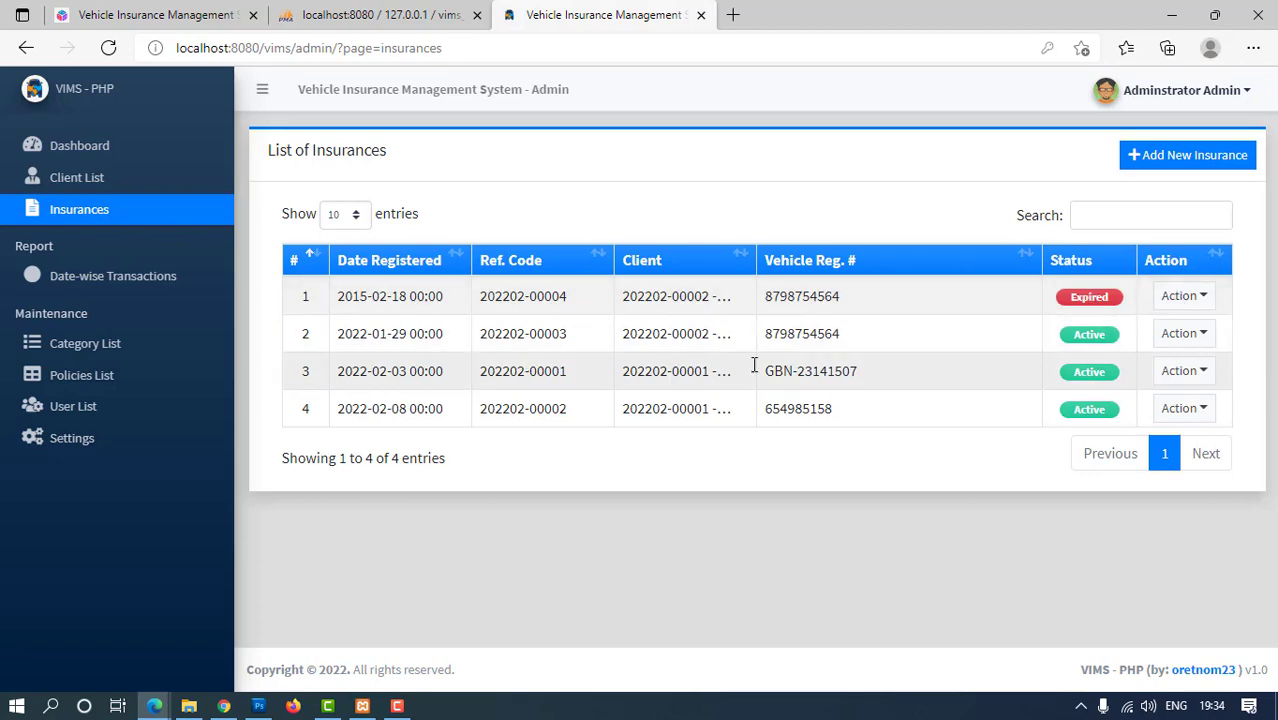
pyautogui.click(1160, 158)
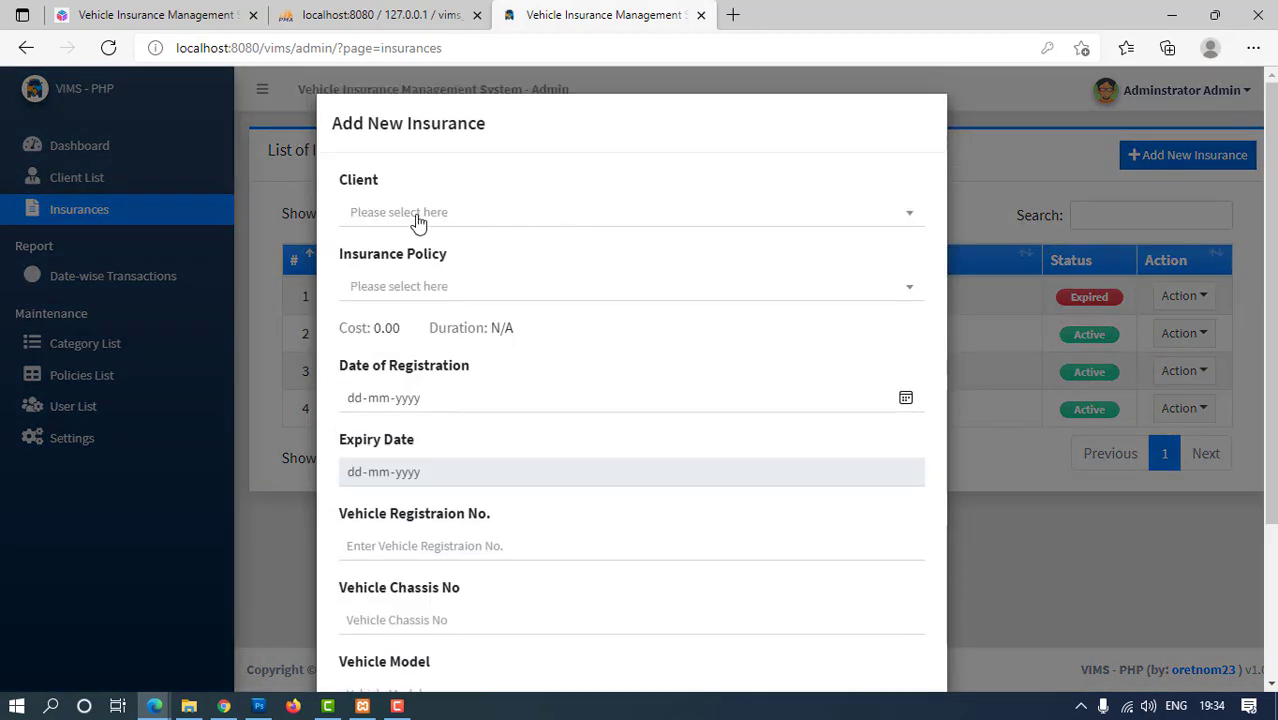
pyautogui.scroll(-2, 418, 224)
pyautogui.scroll(3, 420, 224)
pyautogui.click(416, 185)
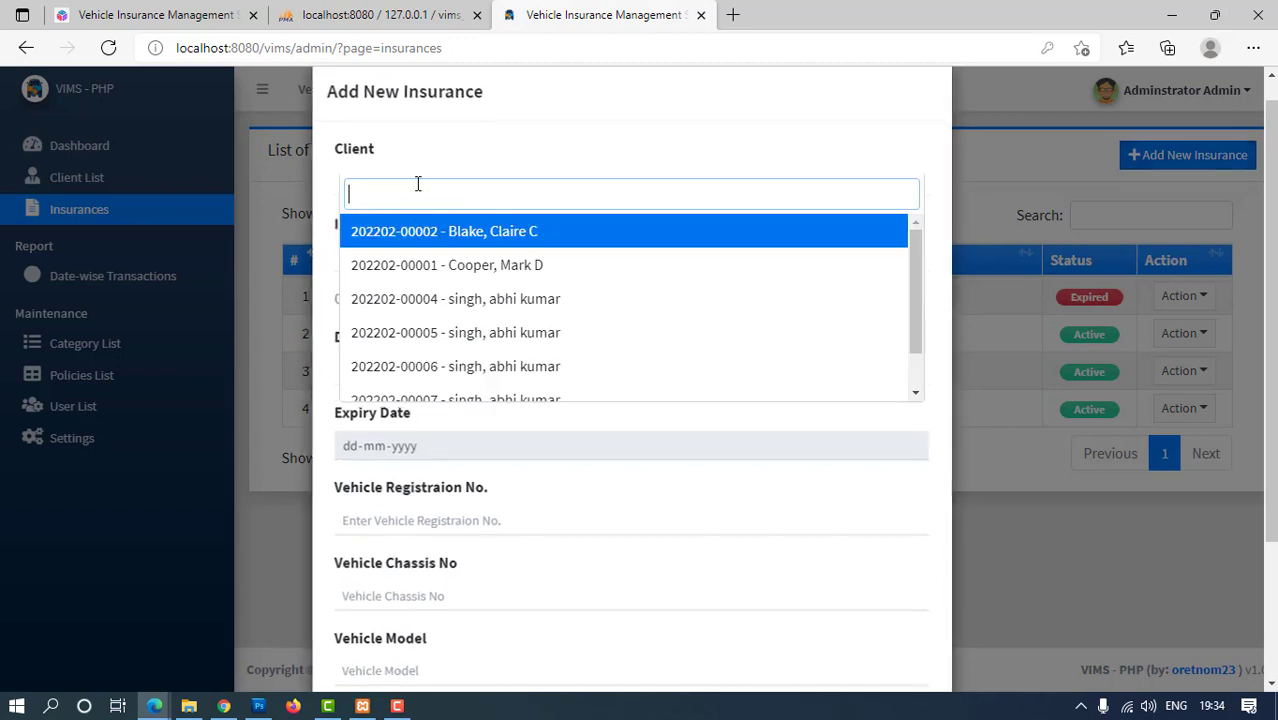
pyautogui.click(421, 310)
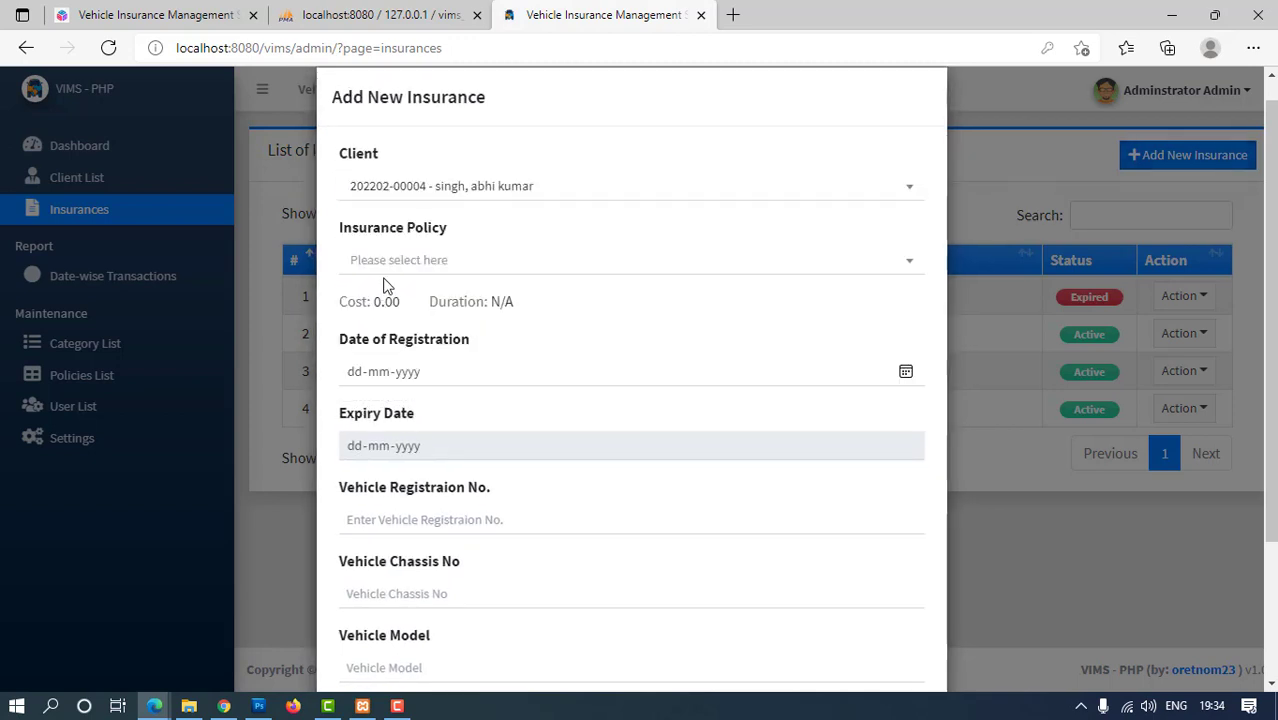
pyautogui.click(385, 259)
pyautogui.click(402, 340)
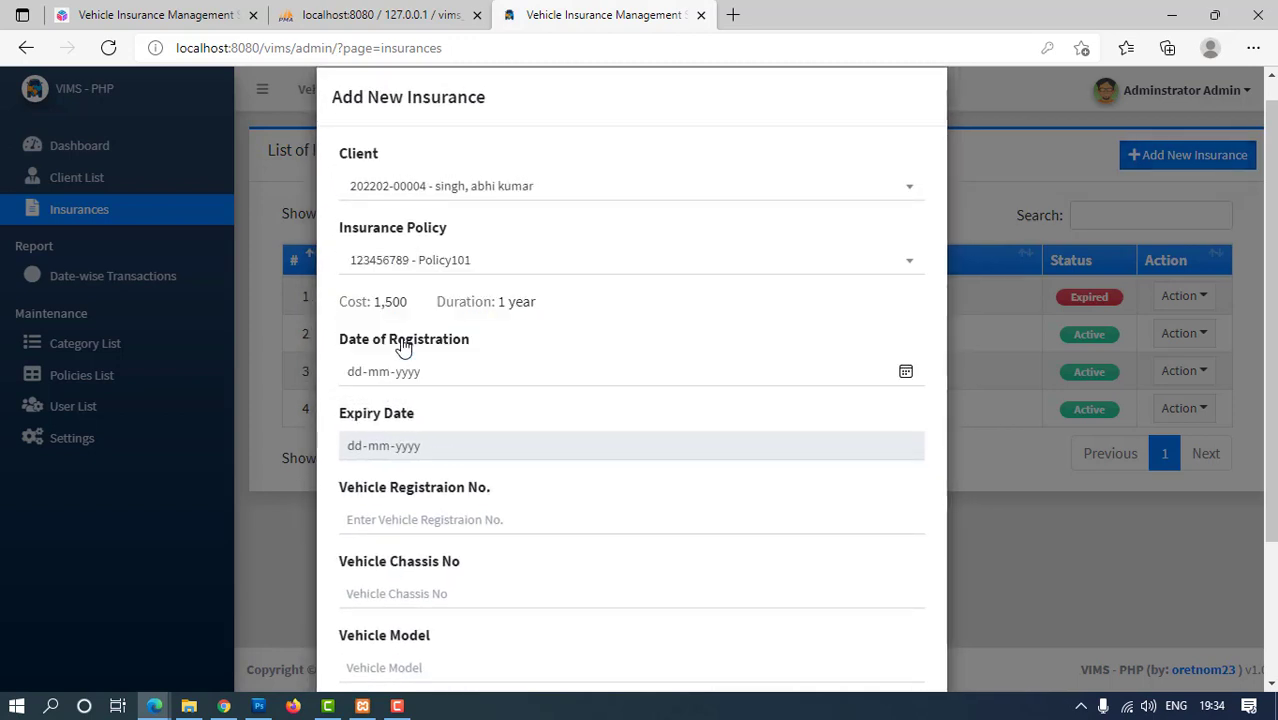
pyautogui.click(409, 376)
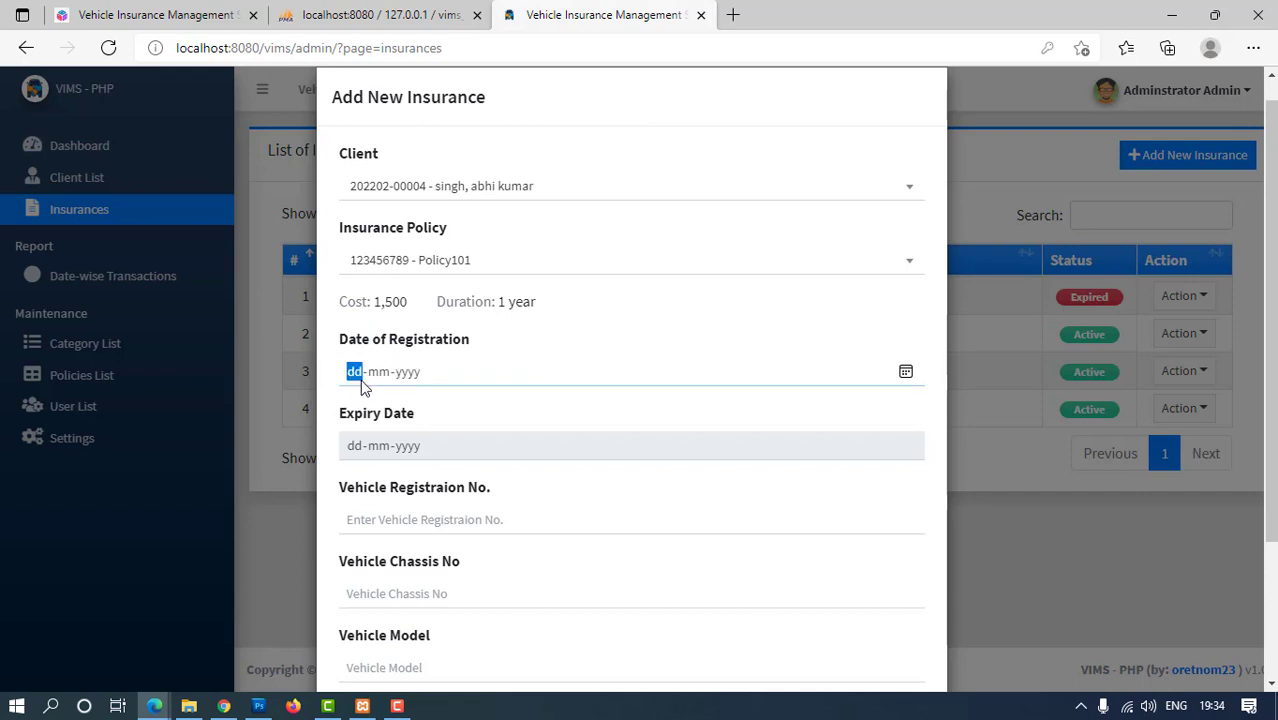
pyautogui.write('01-02-2022')
pyautogui.scroll(-2, 430, 412)
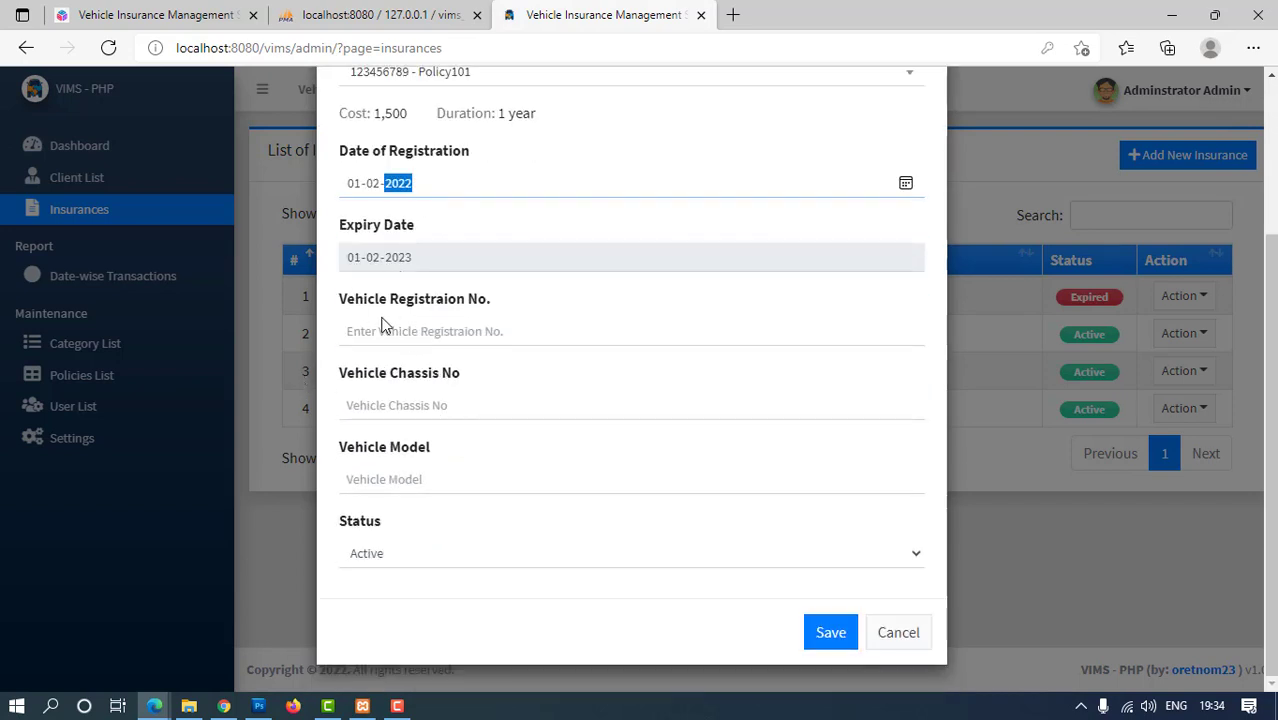
pyautogui.click(409, 338)
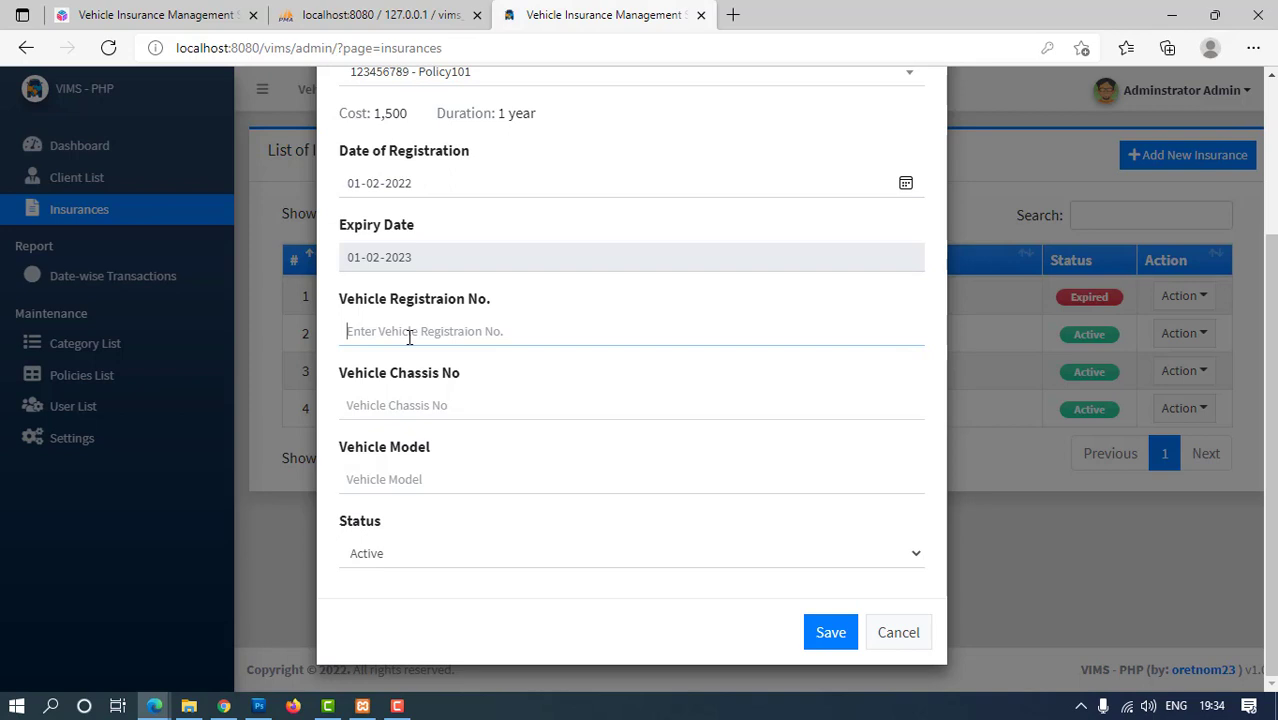
pyautogui.write('bro6')
pyautogui.click(405, 403)
pyautogui.write('65211651651651')
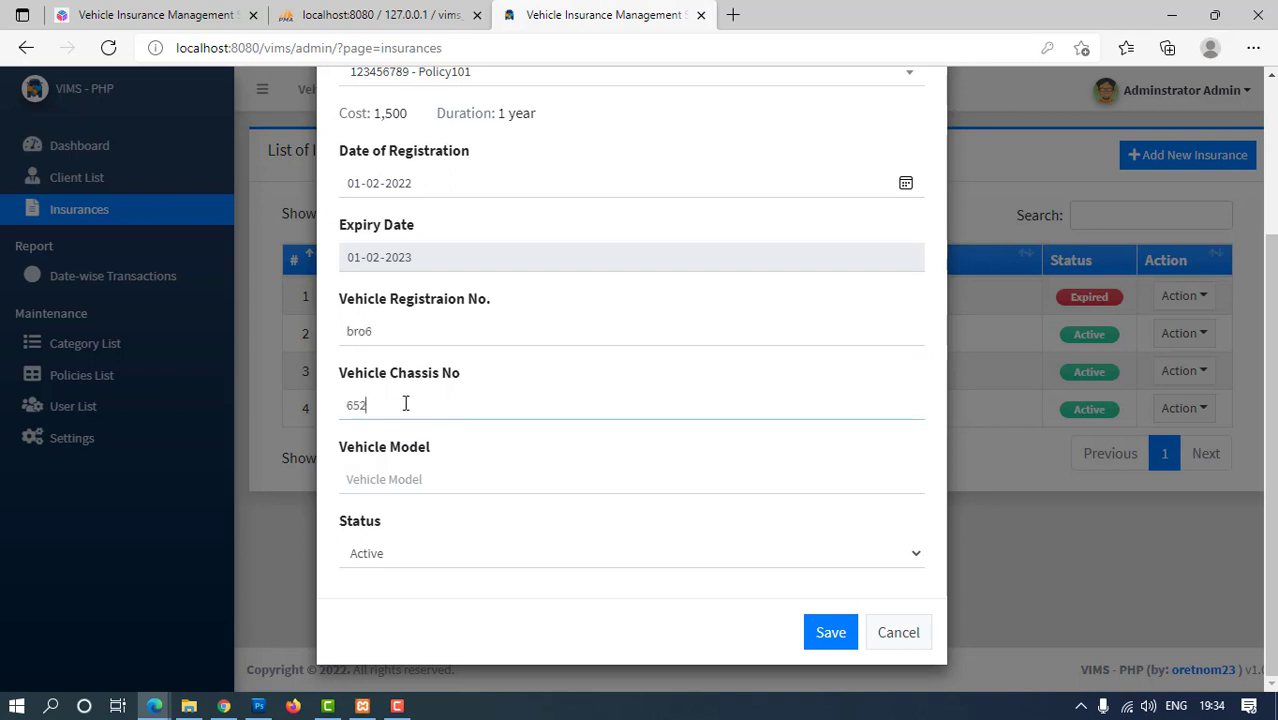
pyautogui.click(389, 476)
pyautogui.write('2022')
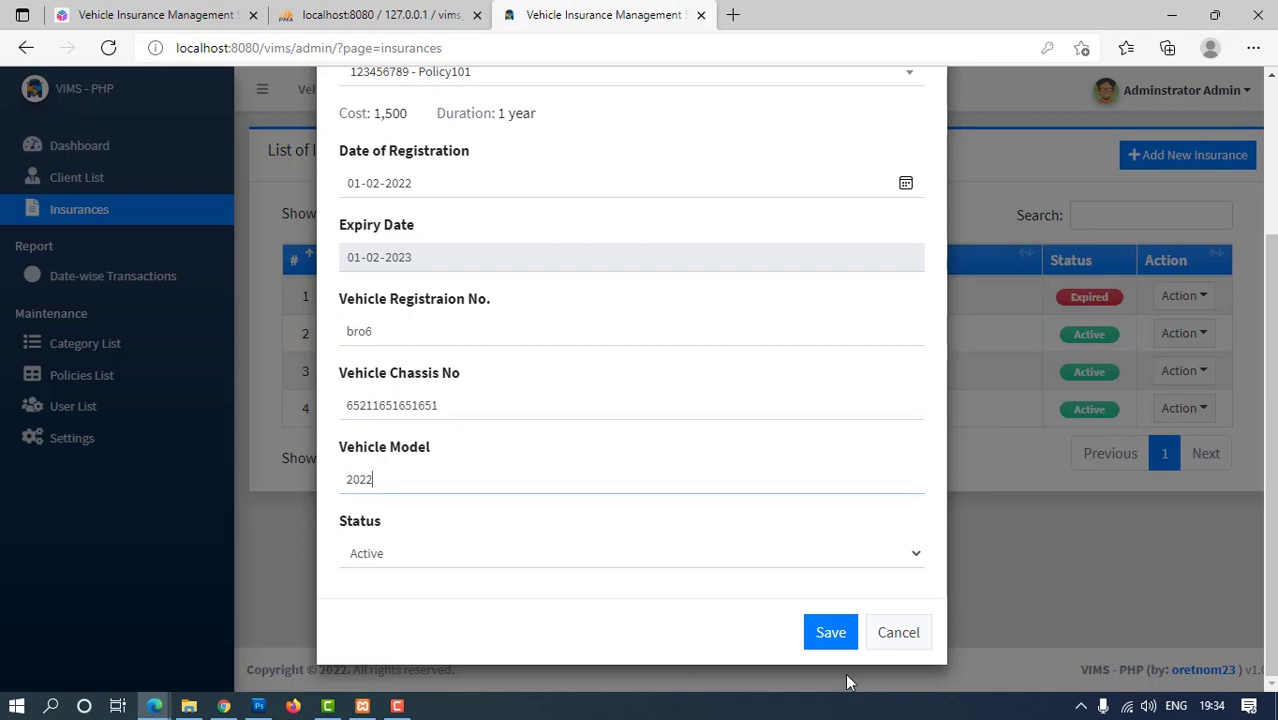
pyautogui.click(836, 645)
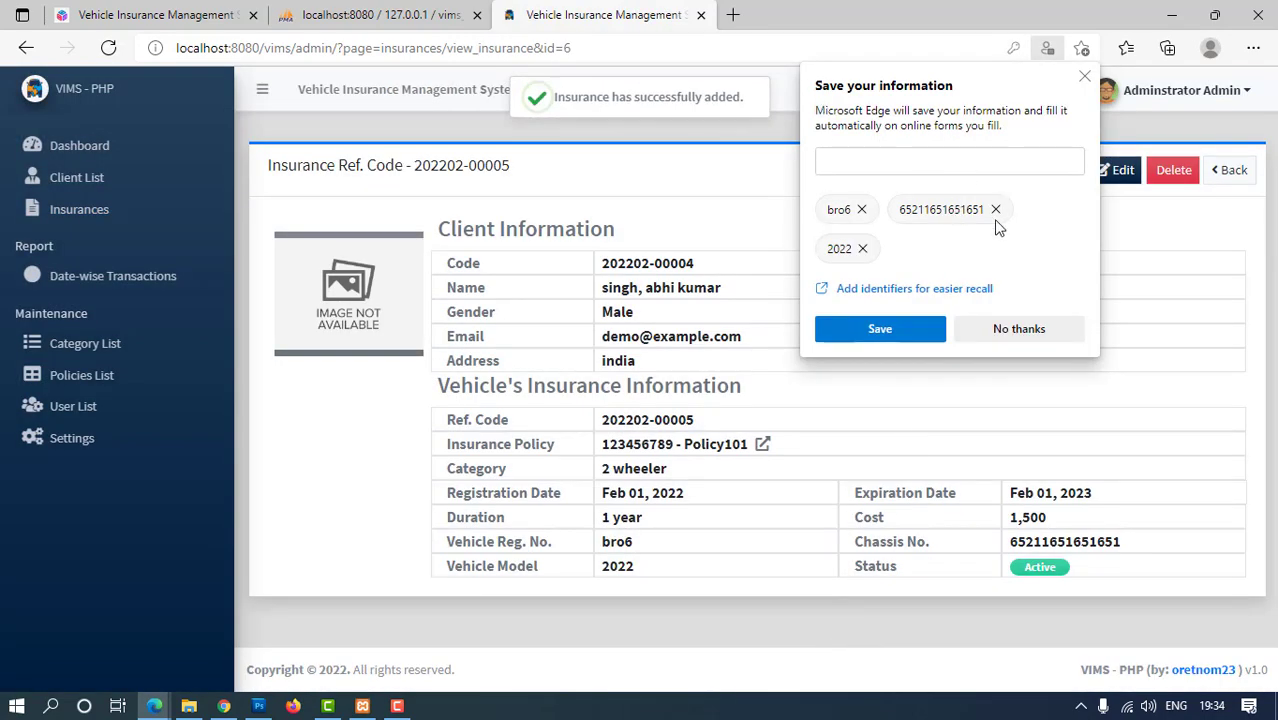
# Decline saving form data, try PDF, custom range and black-and-white print settings, then cancel printing
pyautogui.click(1036, 333)
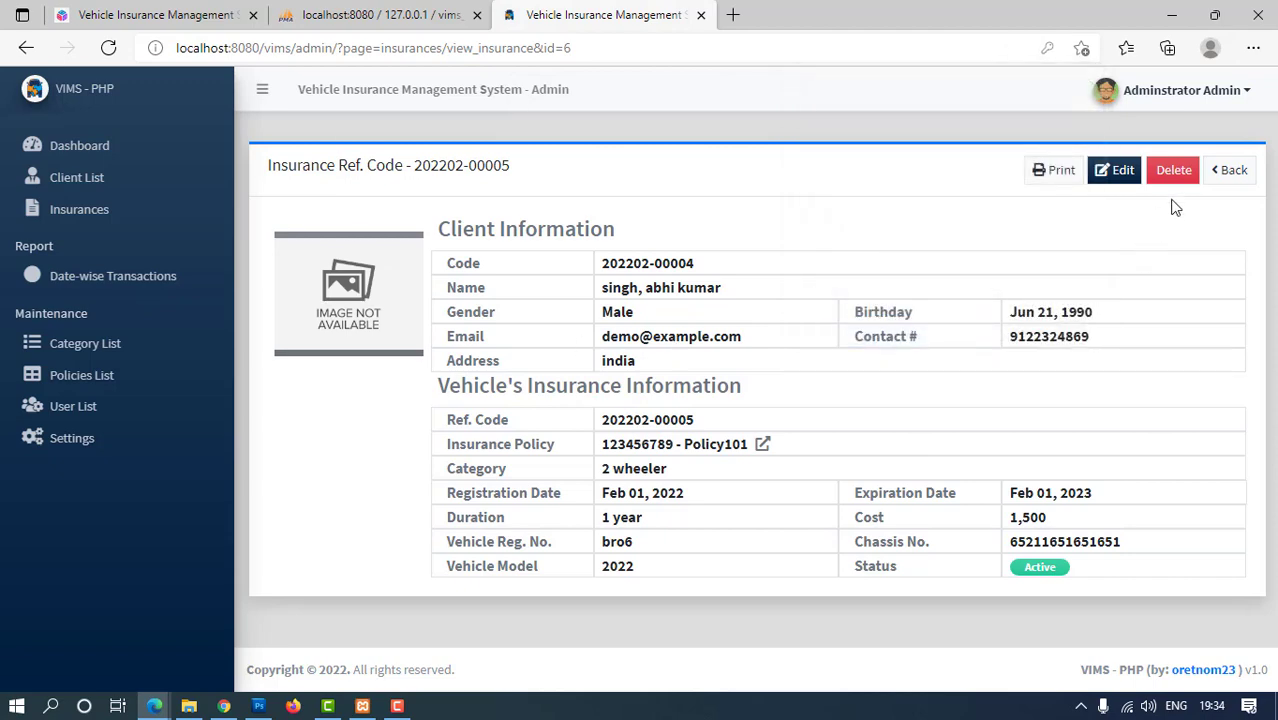
pyautogui.click(1055, 170)
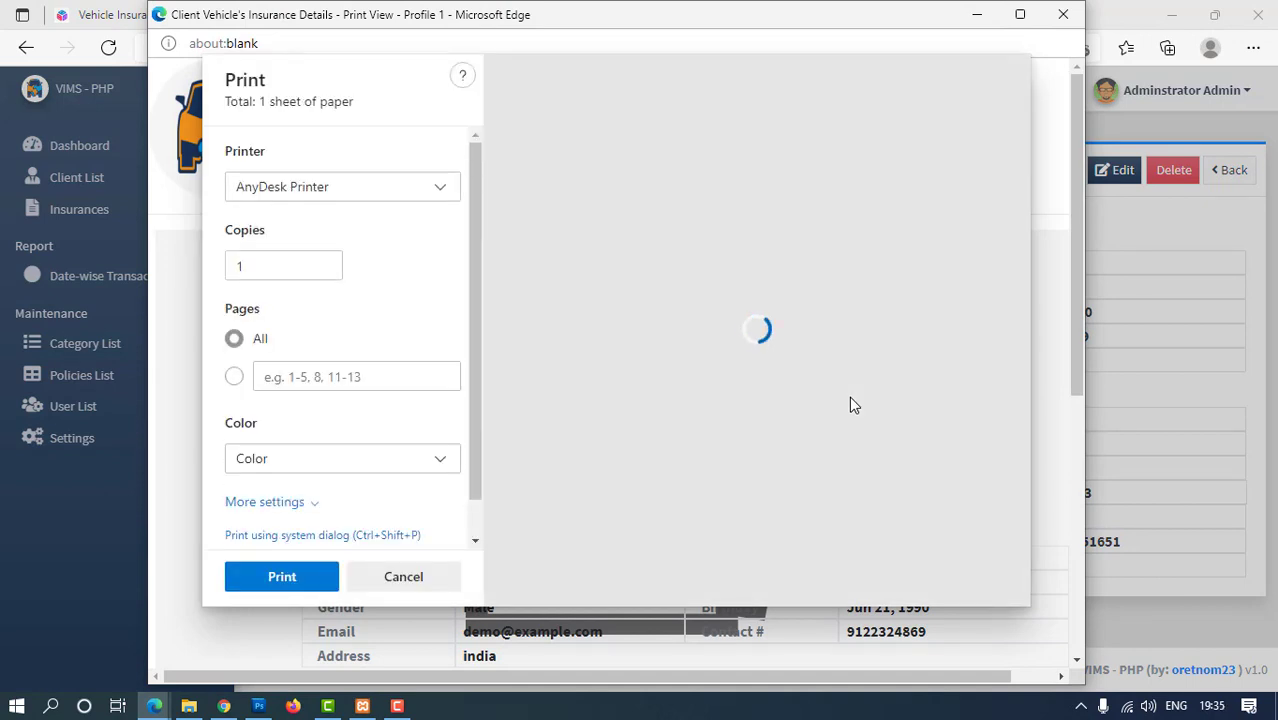
pyautogui.click(438, 192)
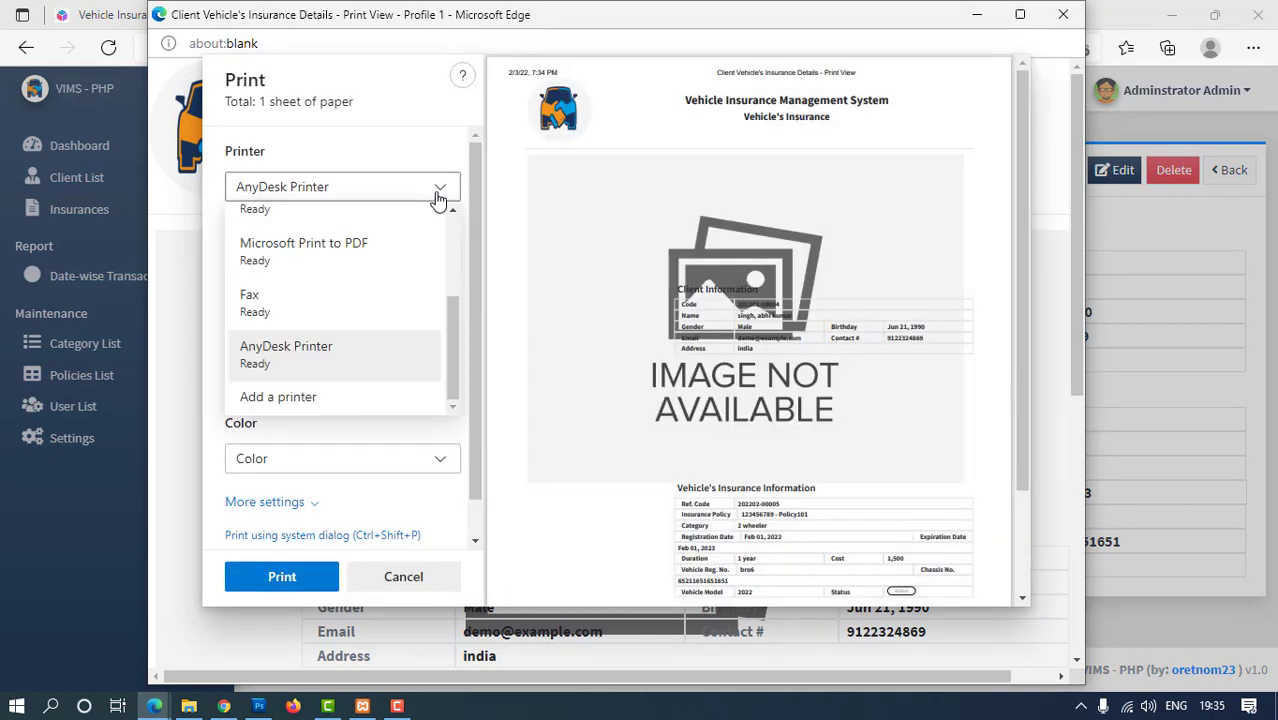
pyautogui.click(298, 318)
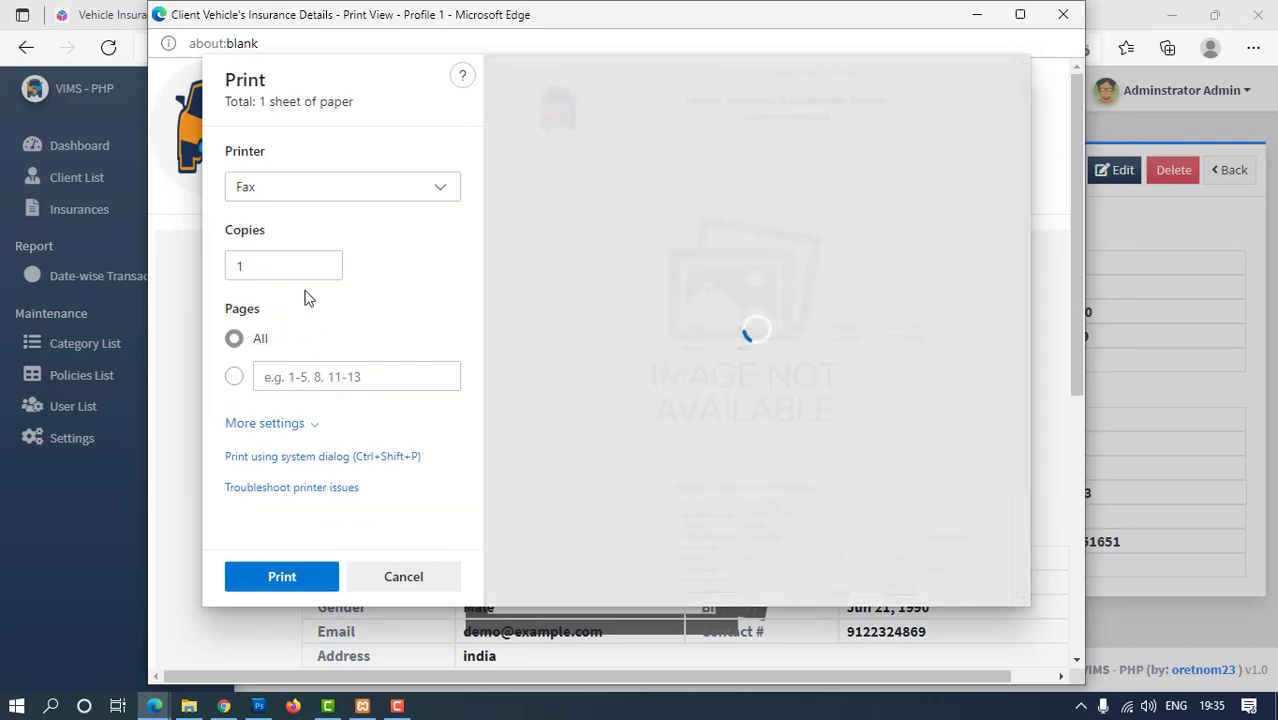
pyautogui.click(358, 200)
pyautogui.click(327, 250)
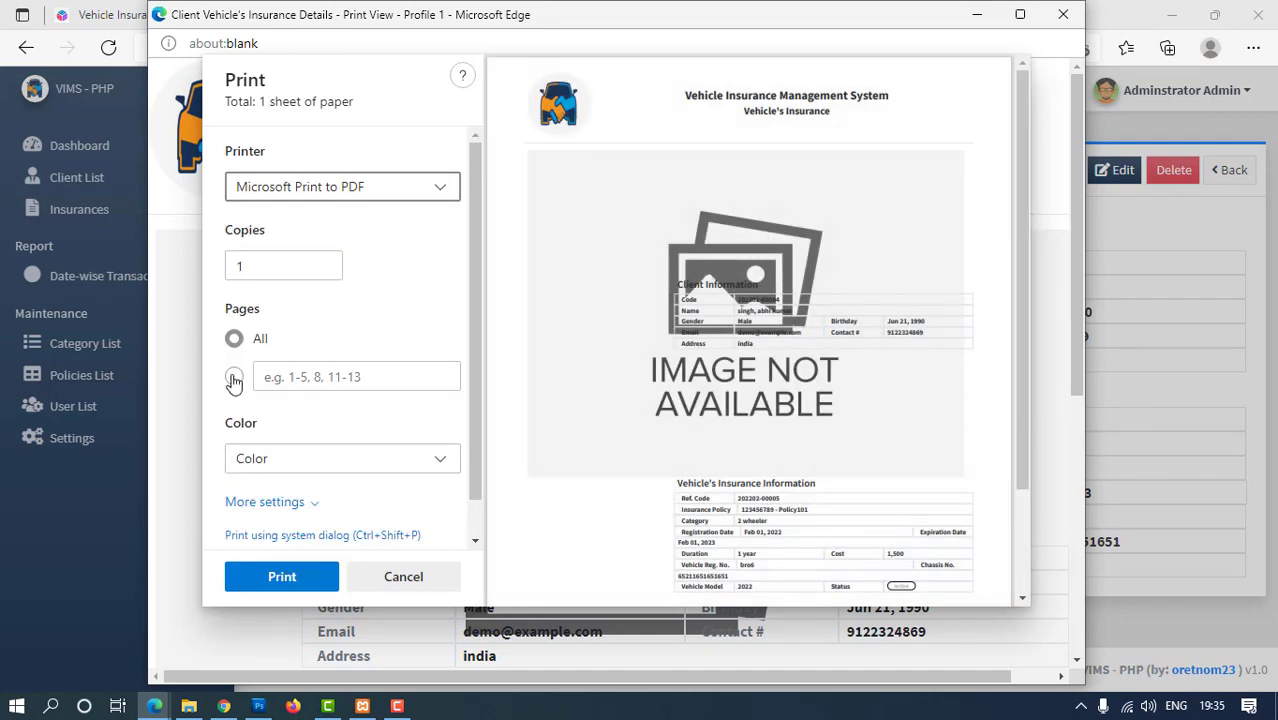
pyautogui.click(234, 380)
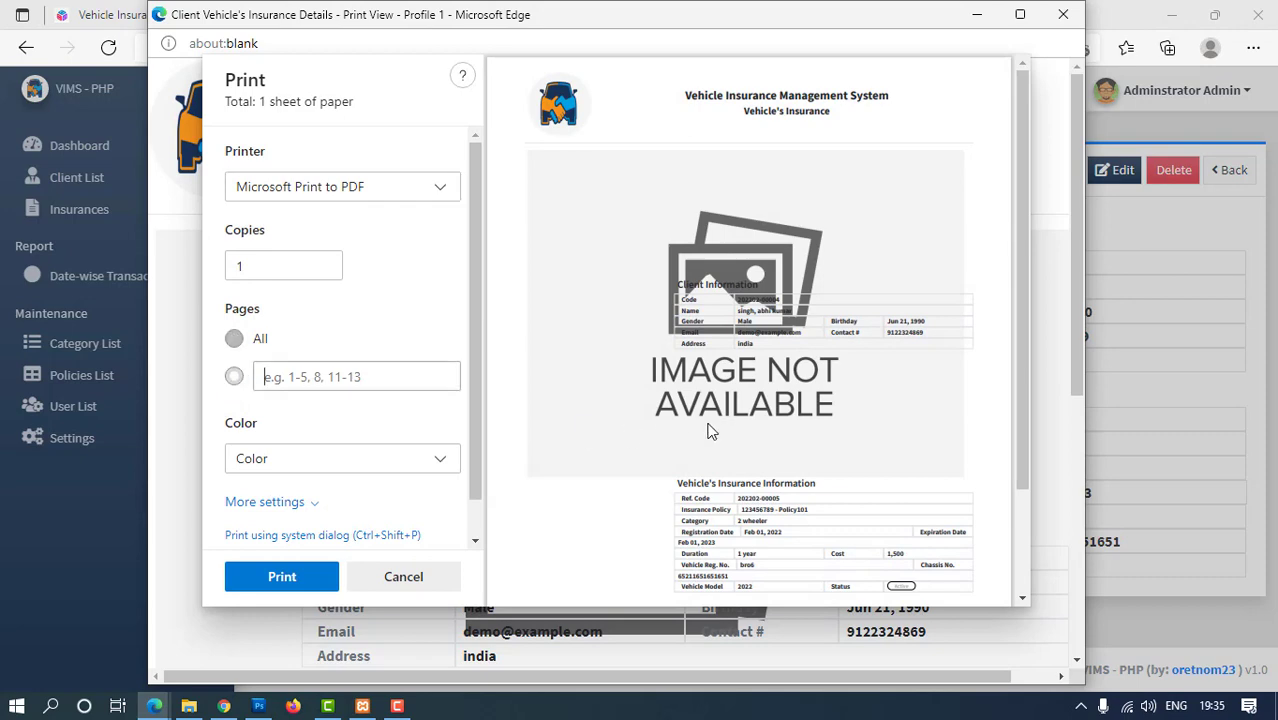
pyautogui.click(383, 460)
pyautogui.click(325, 428)
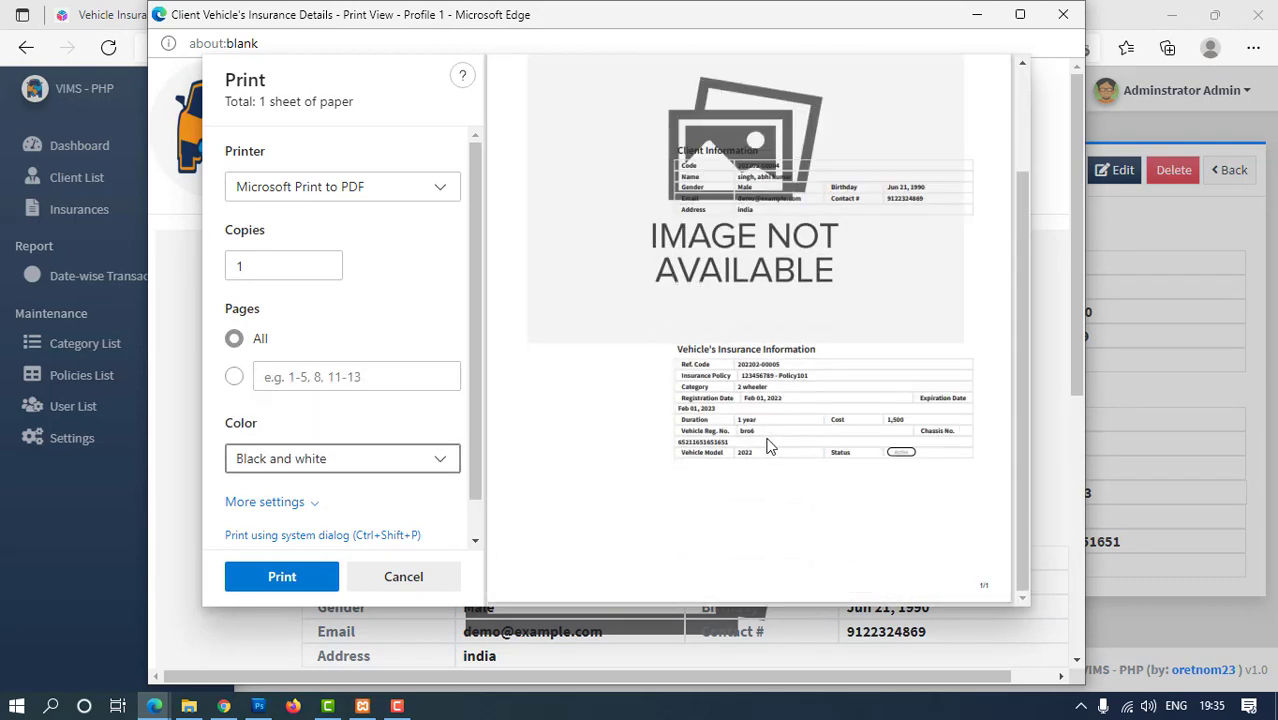
pyautogui.click(401, 578)
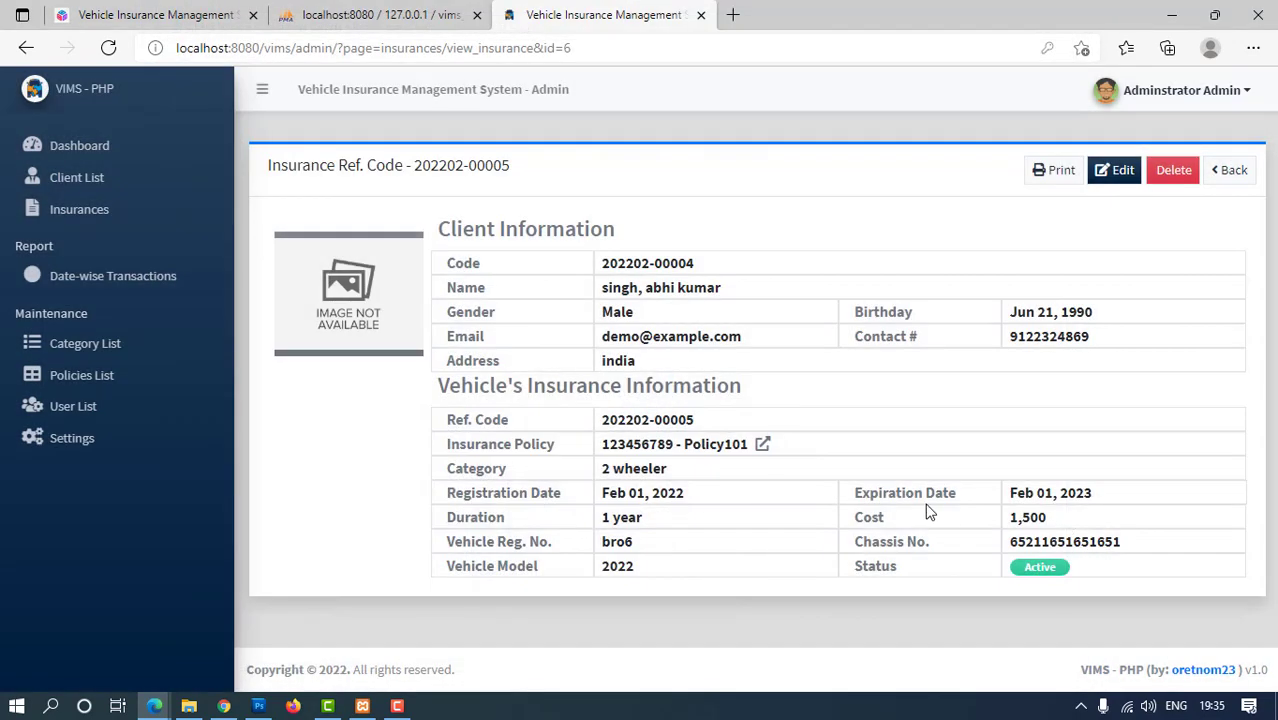
pyautogui.click(1053, 180)
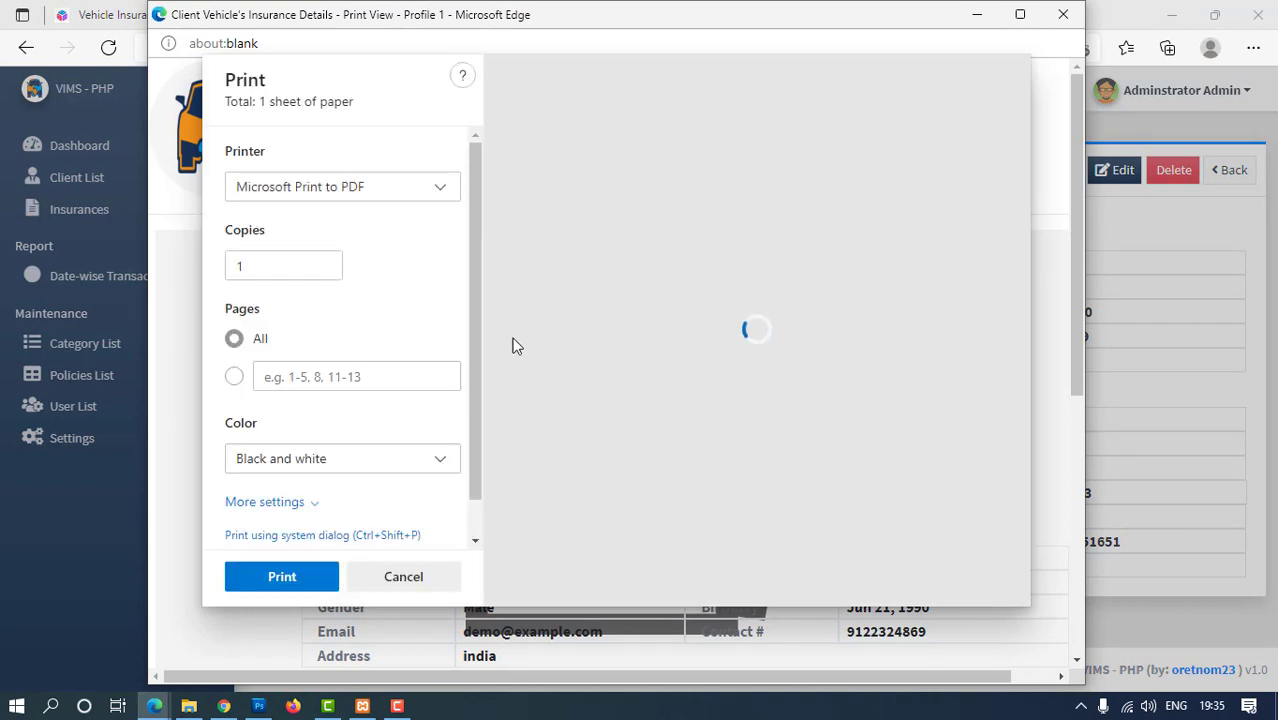
pyautogui.click(334, 189)
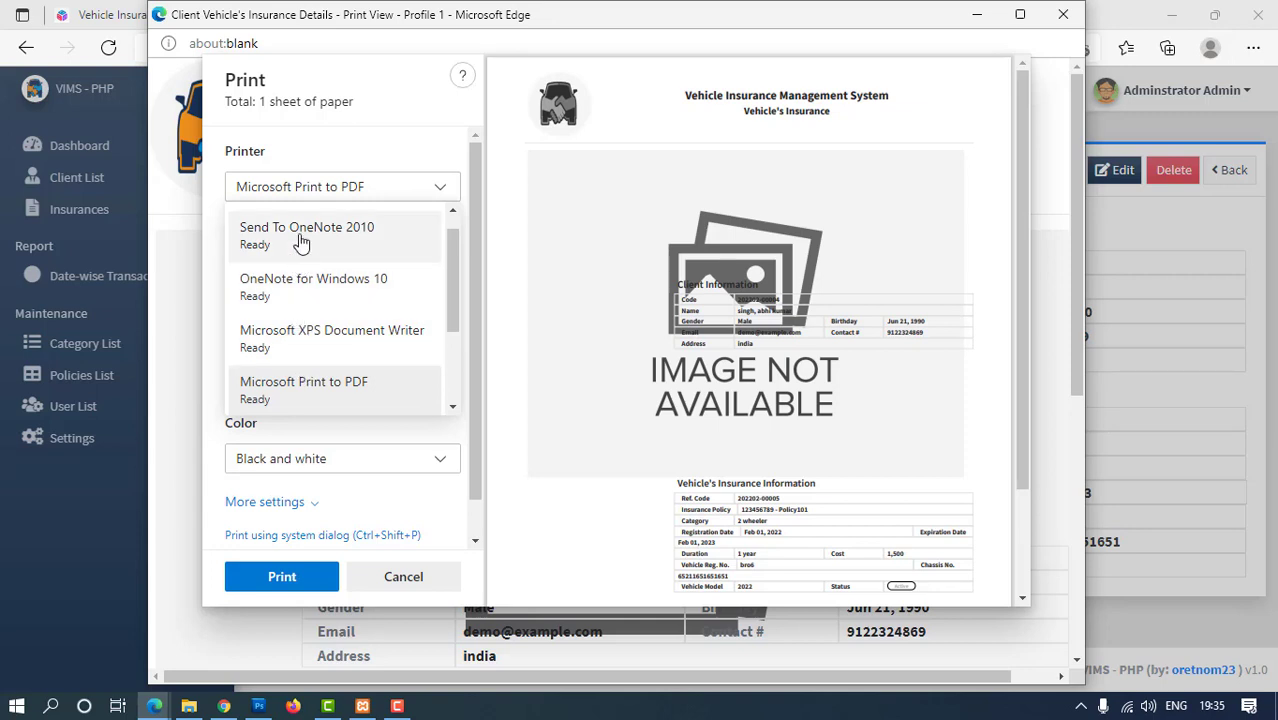
pyautogui.scroll(-3, 337, 380)
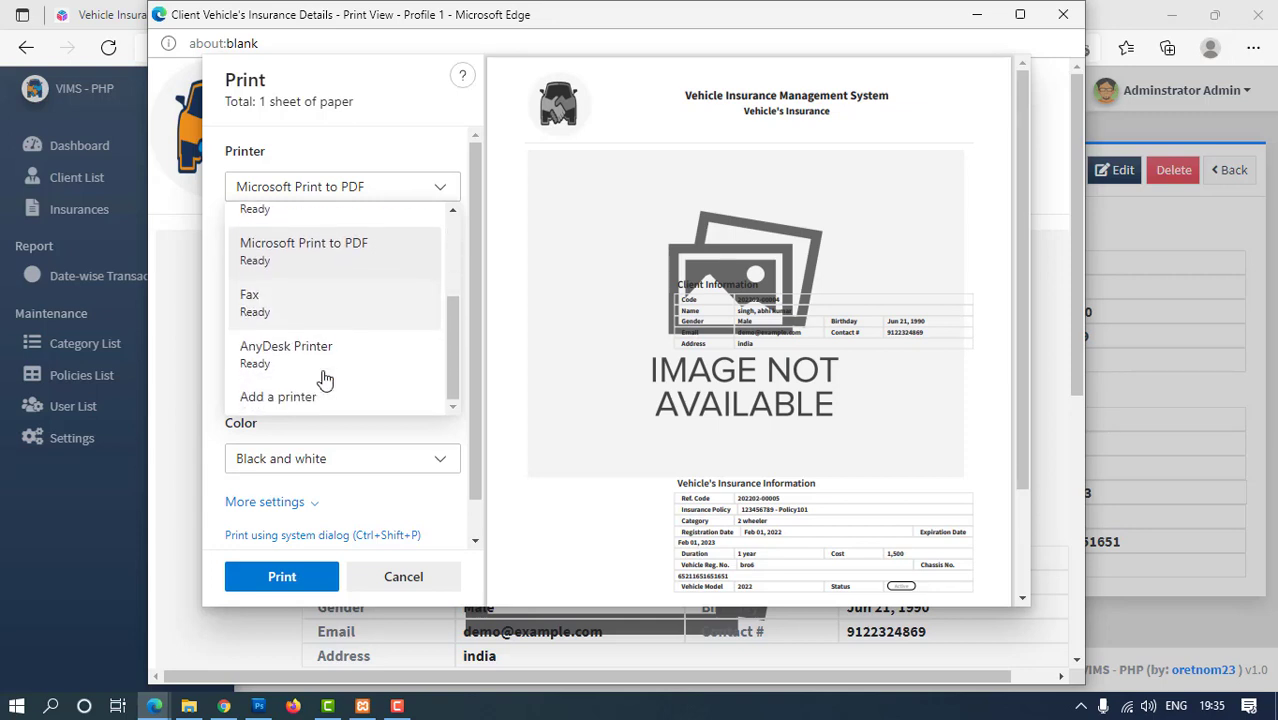
pyautogui.scroll(4, 325, 380)
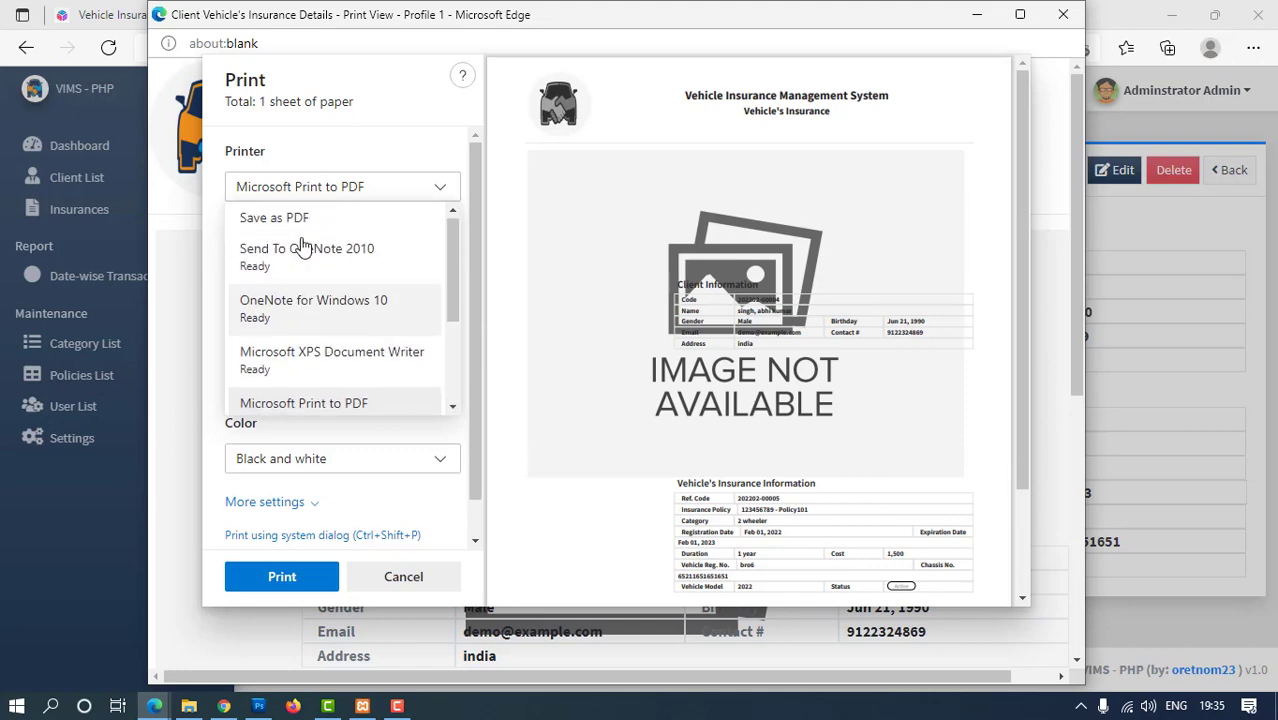
pyautogui.click(300, 216)
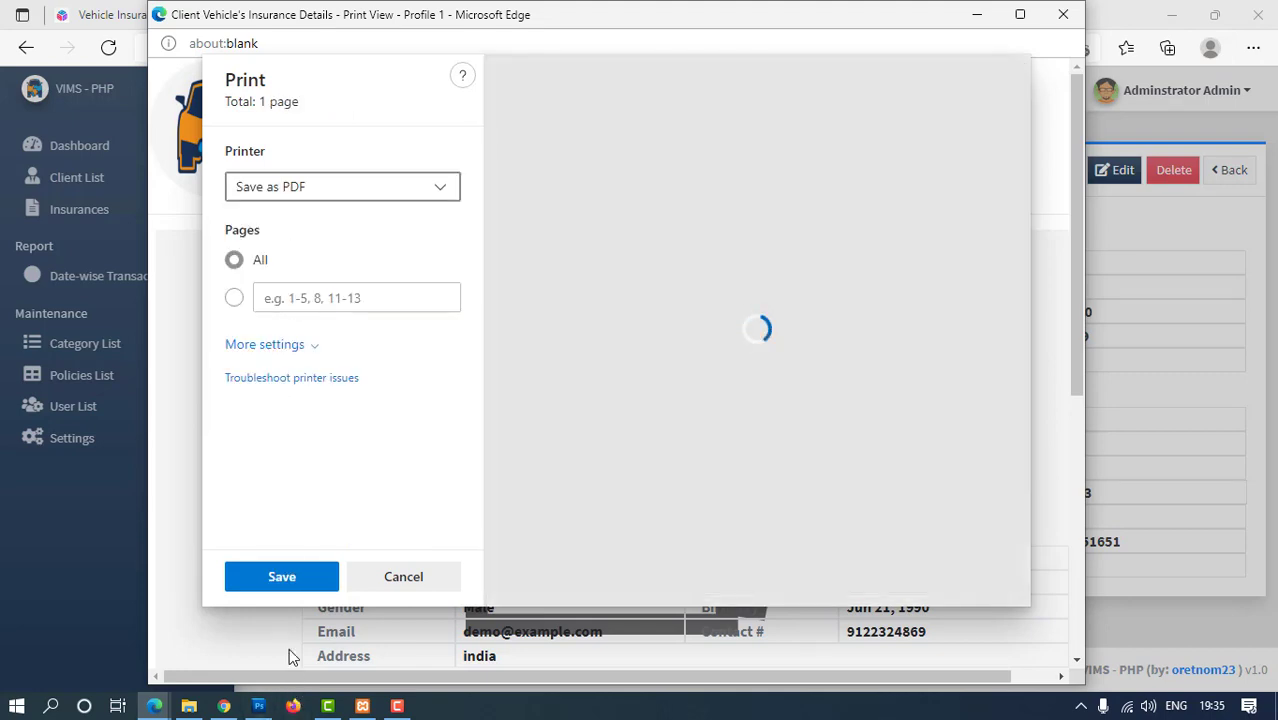
pyautogui.click(279, 580)
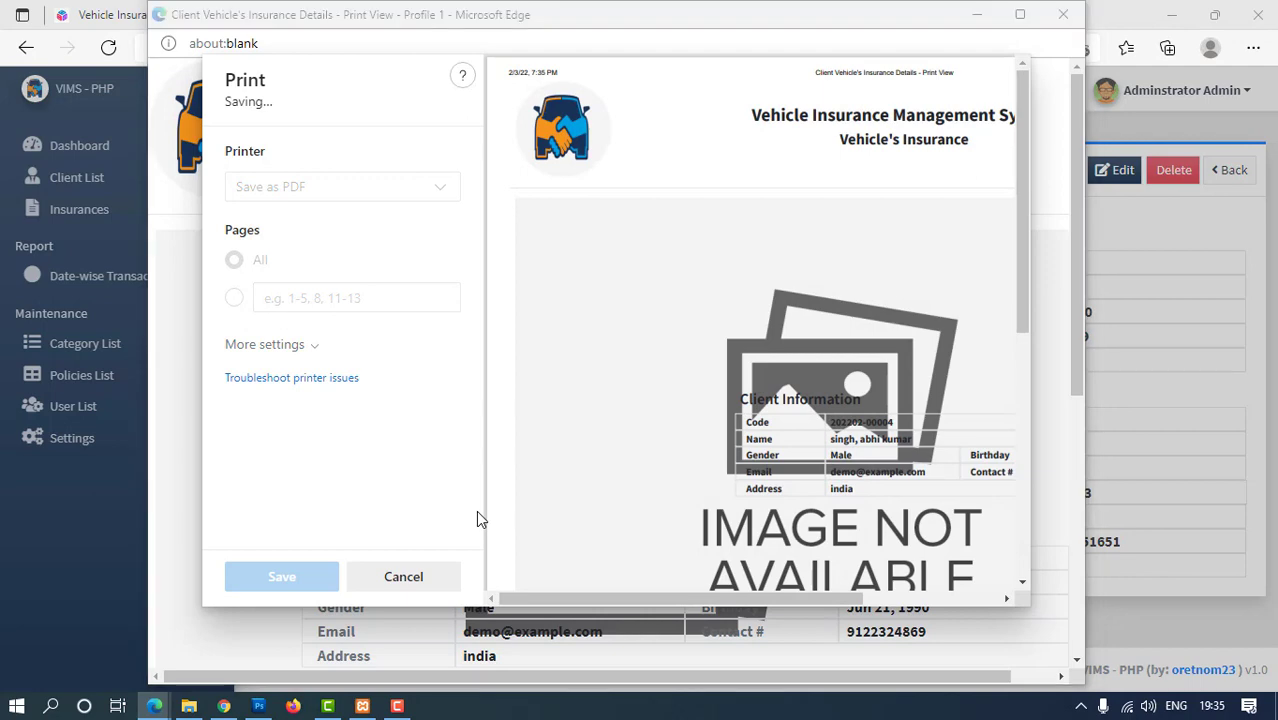
pyautogui.click(224, 161)
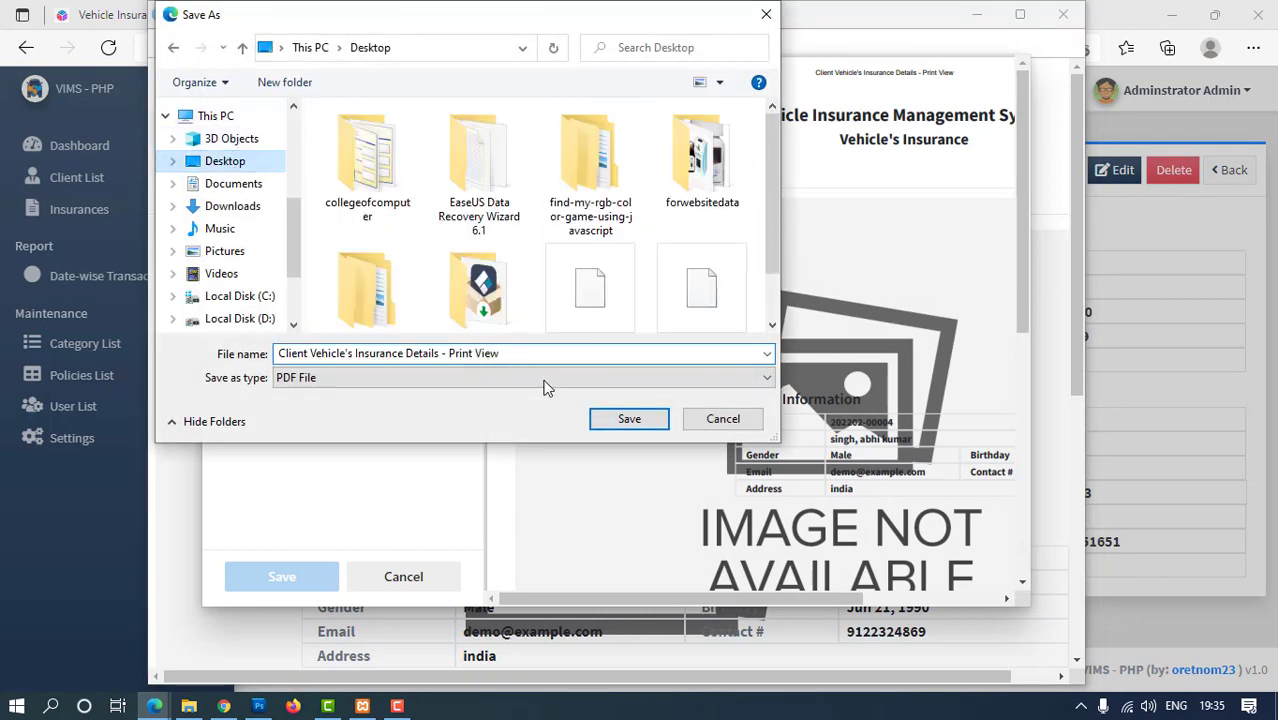
pyautogui.click(627, 418)
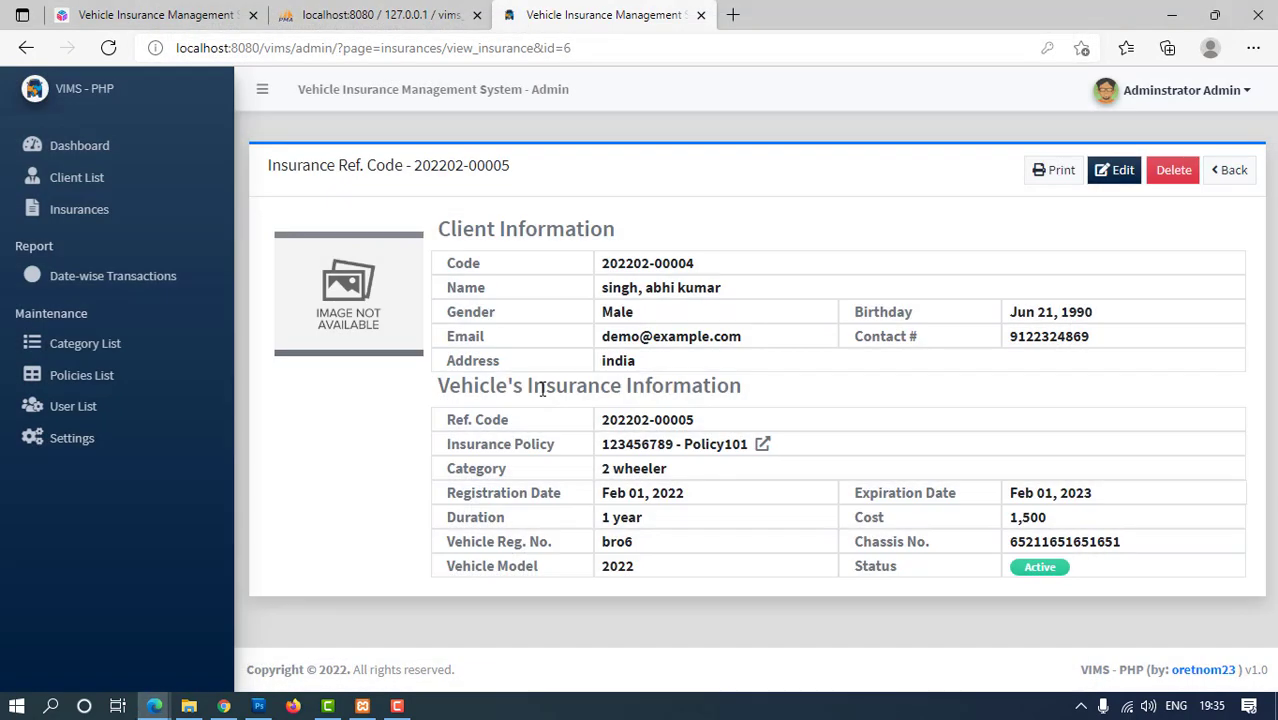
# Close the XAMPP Control Panel and minimise the open windows to reveal the desktop
pyautogui.click(1171, 15)
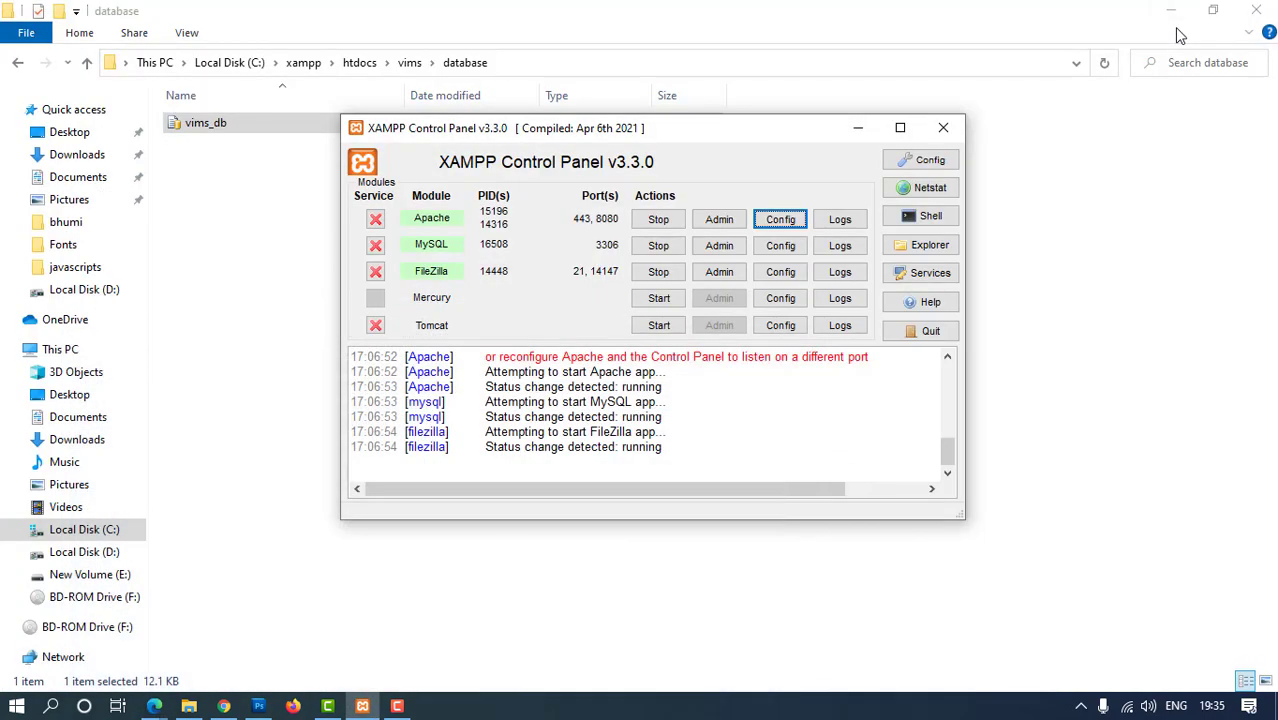
pyautogui.click(944, 128)
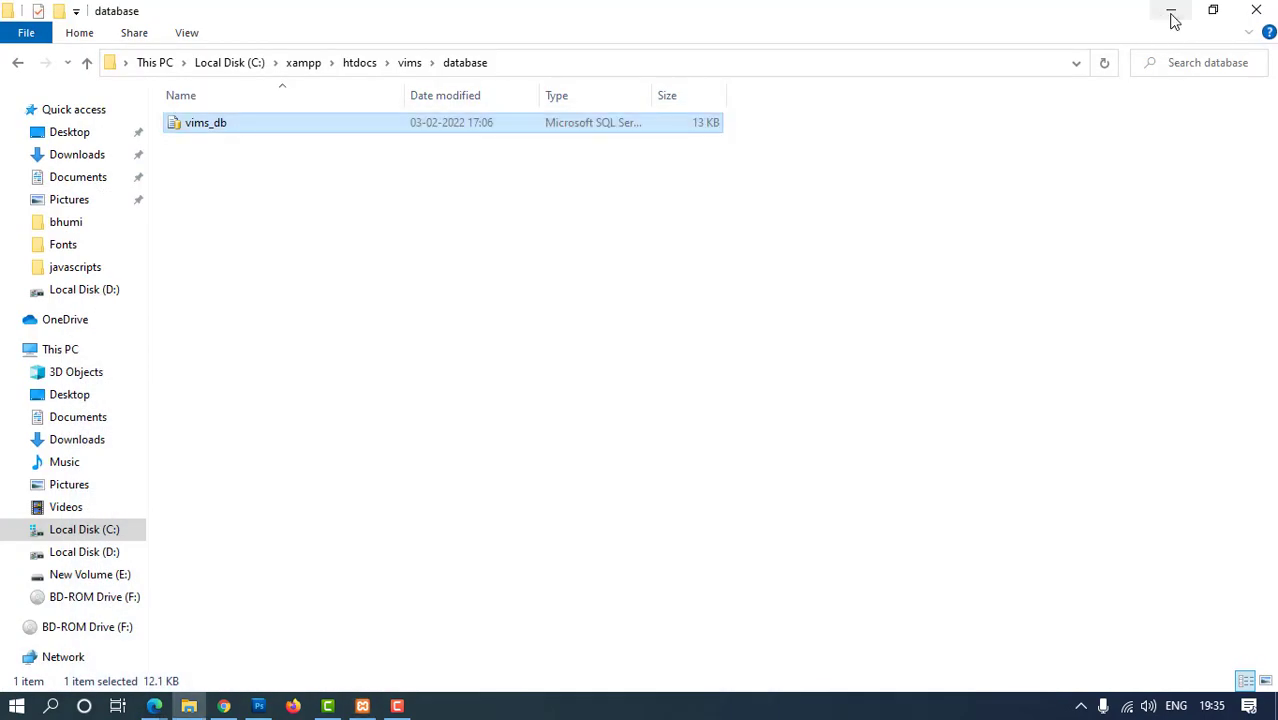
pyautogui.click(1174, 21)
pyautogui.click(1174, 21)
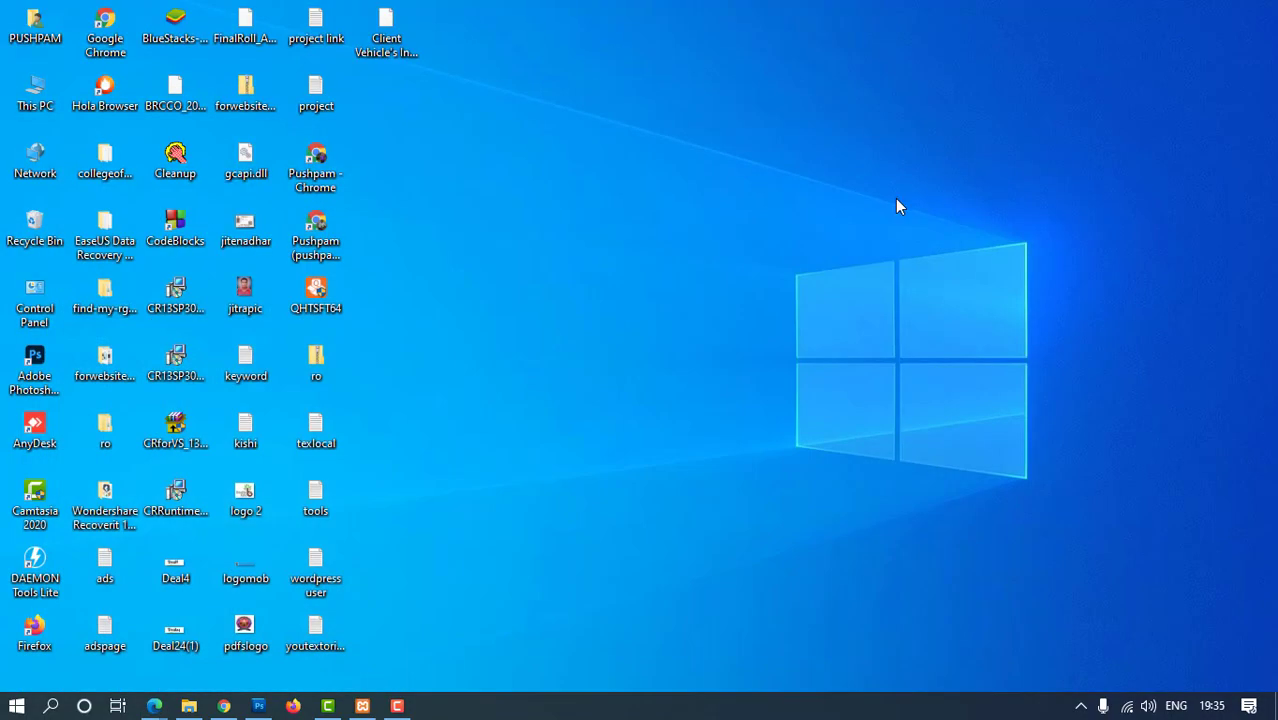
# Open the saved insurance details PDF from the desktop with Google Chrome
pyautogui.click(389, 45)
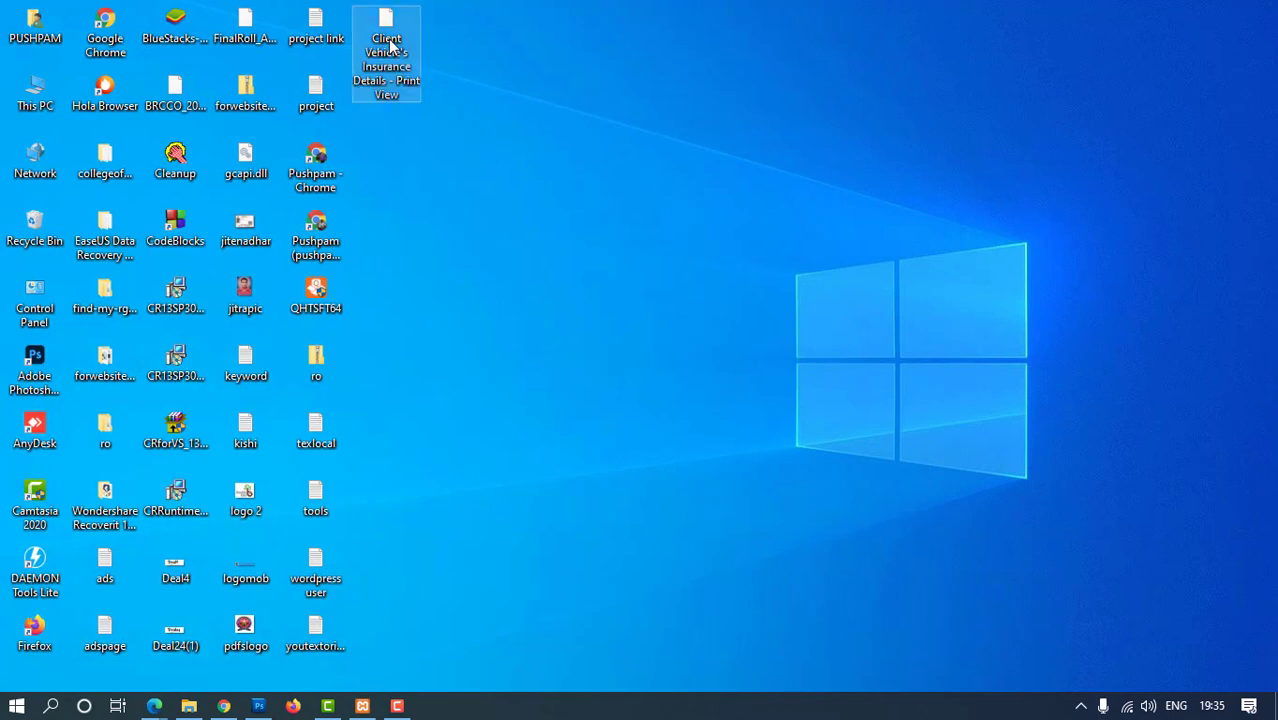
pyautogui.rightClick(389, 45)
pyautogui.moveTo(455, 140)
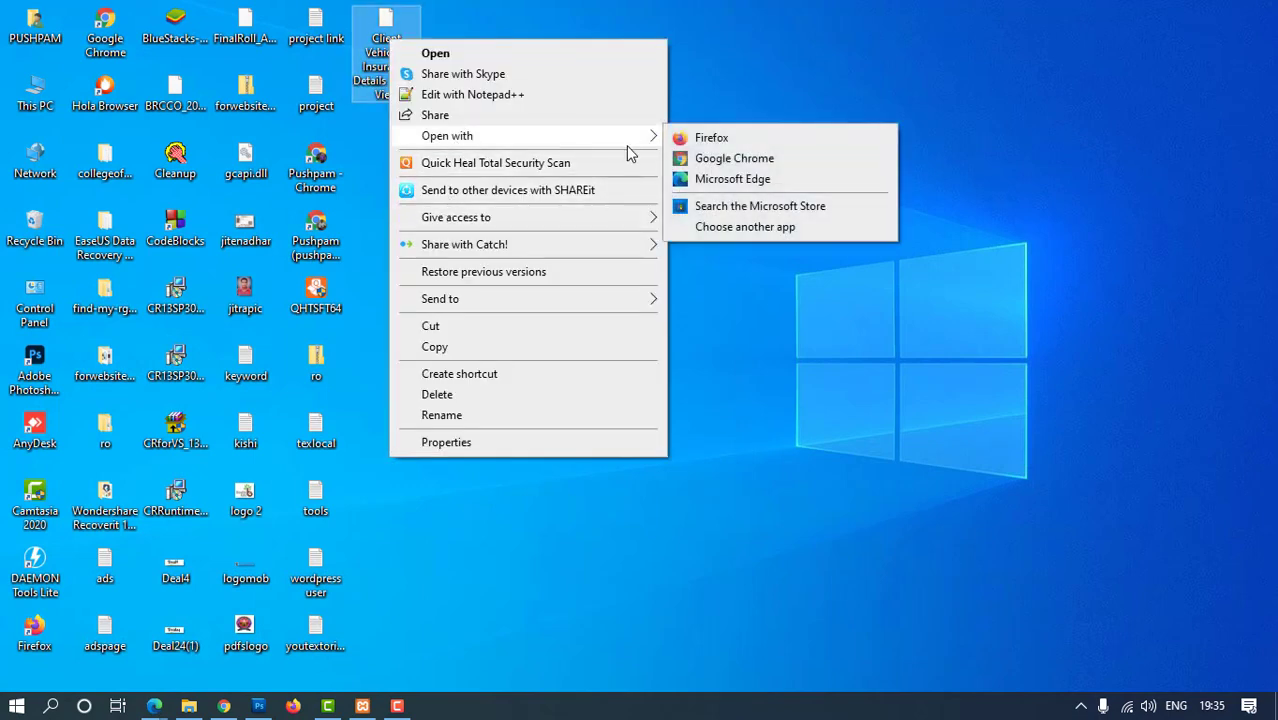
pyautogui.click(720, 160)
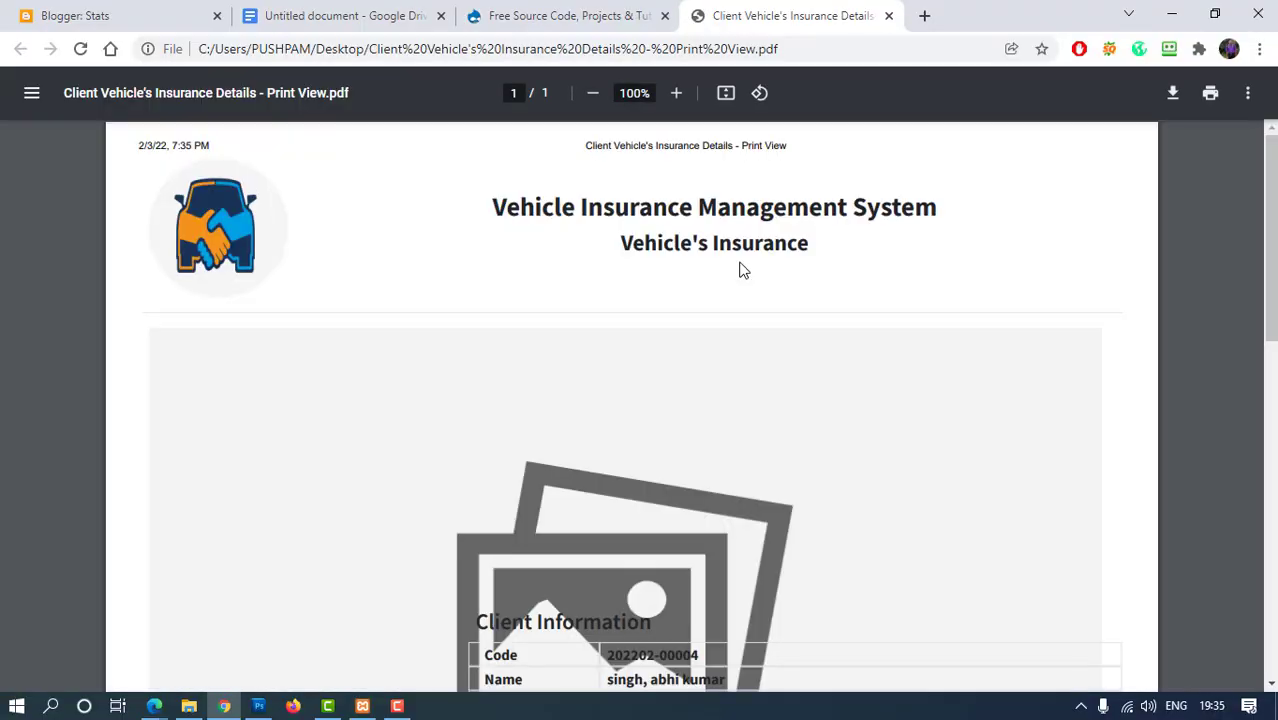
# Scroll through the saved PDF, then minimise Chrome and switch back to the Edge window
pyautogui.scroll(-8, 739, 344)
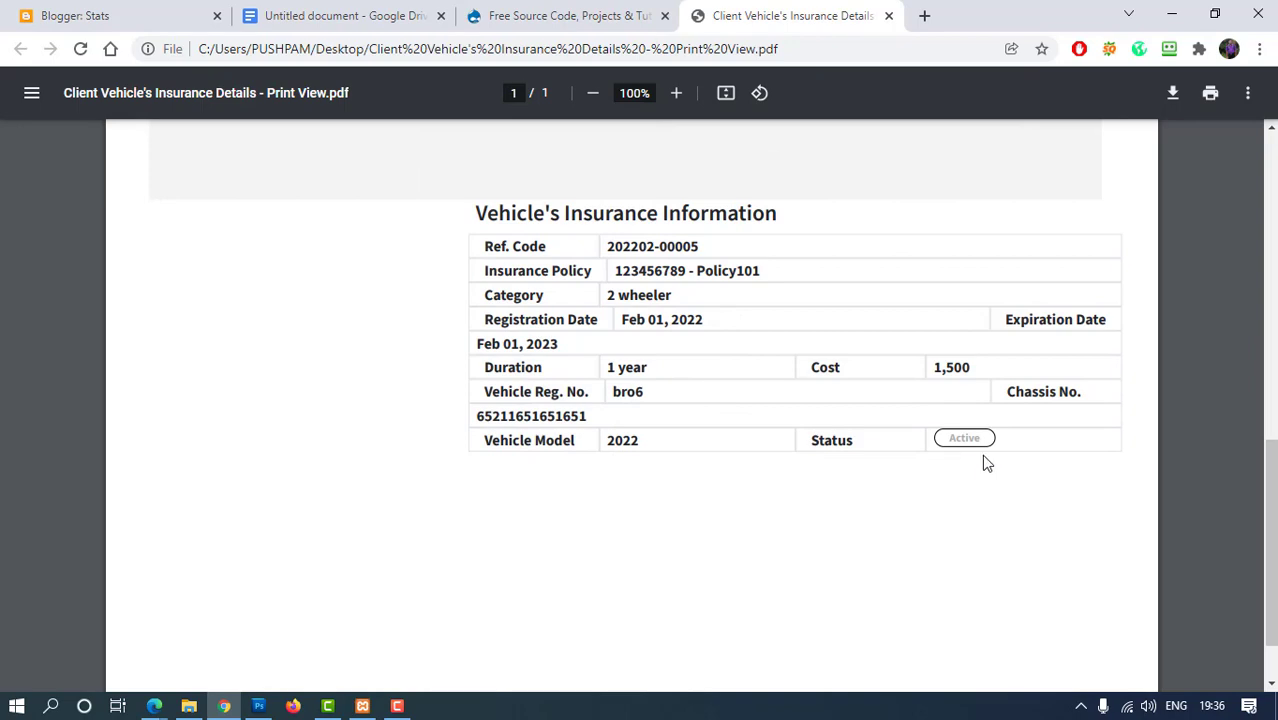
pyautogui.scroll(8, 985, 462)
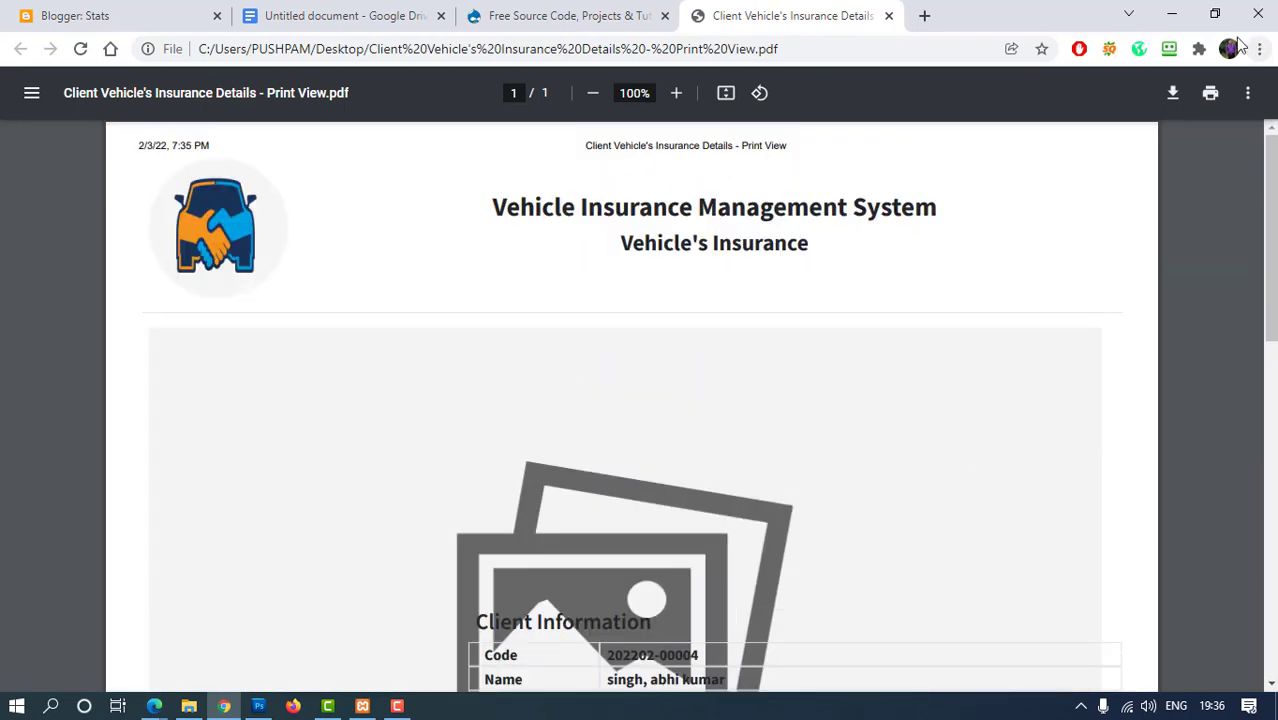
pyautogui.click(1172, 14)
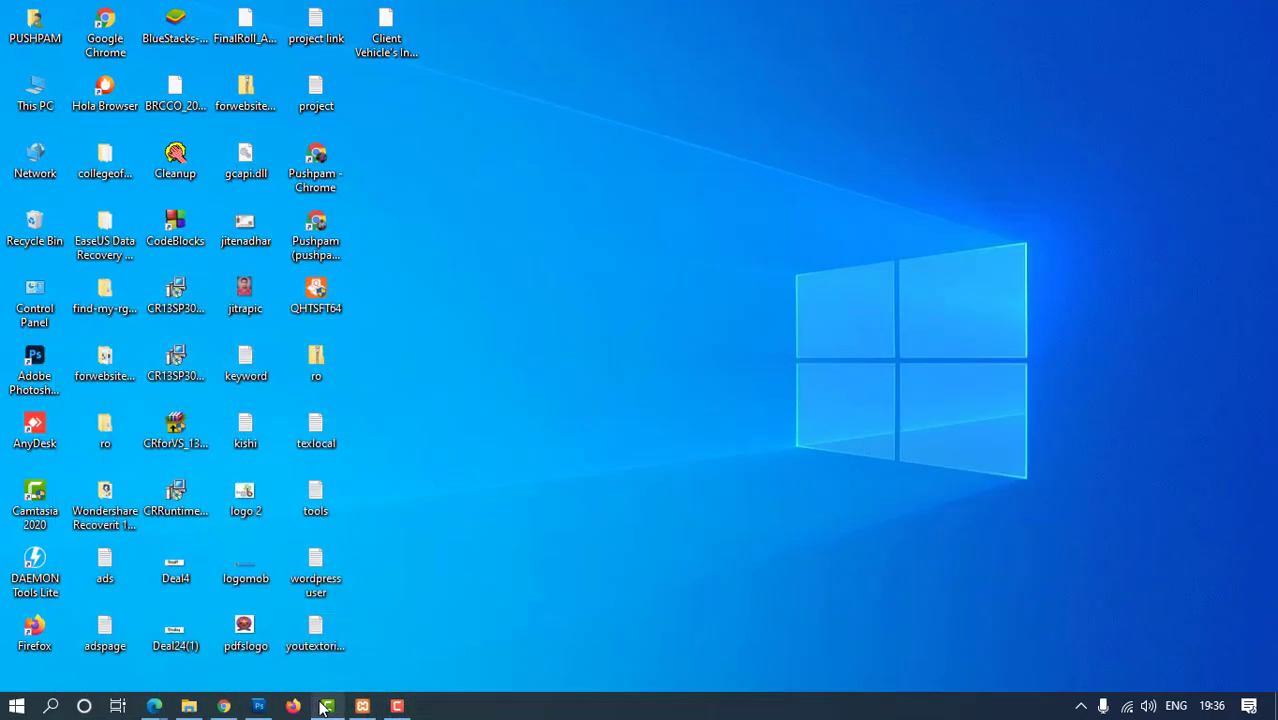
pyautogui.moveTo(158, 708)
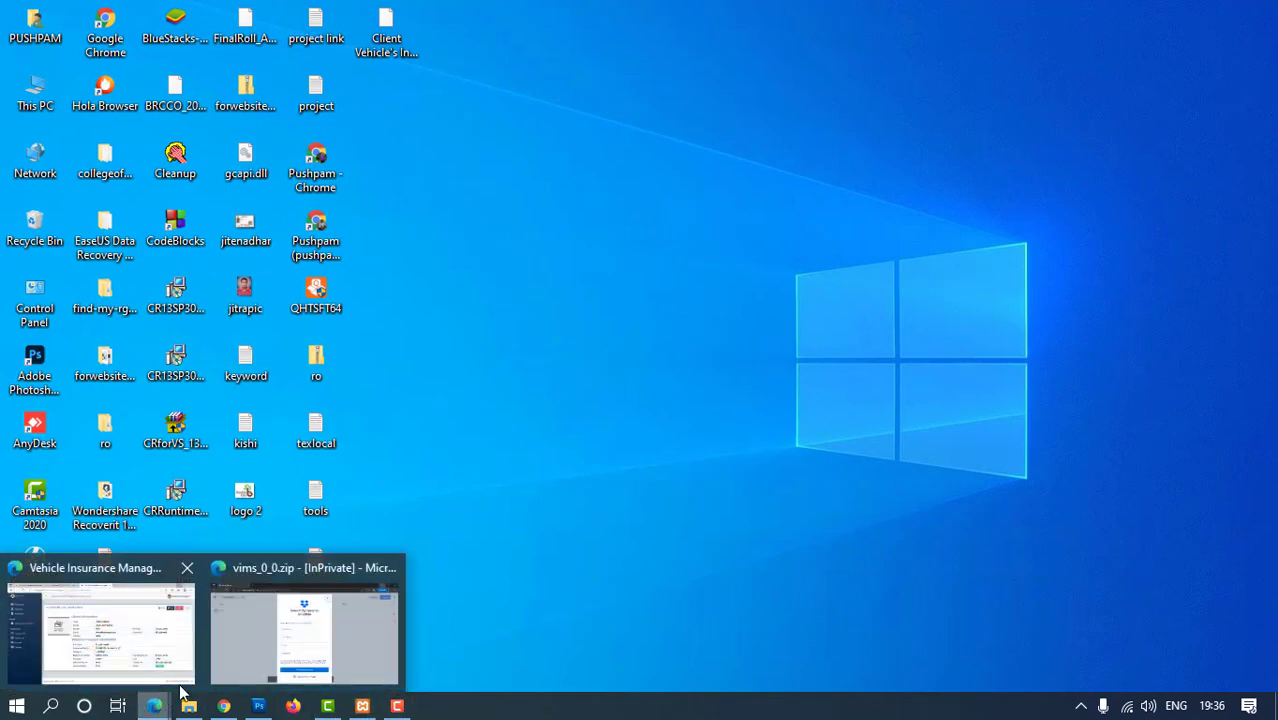
pyautogui.click(266, 621)
# Filter the Date-wise Transaction Report to January 27 – February 03, 2022, showing three insurances
pyautogui.click(155, 706)
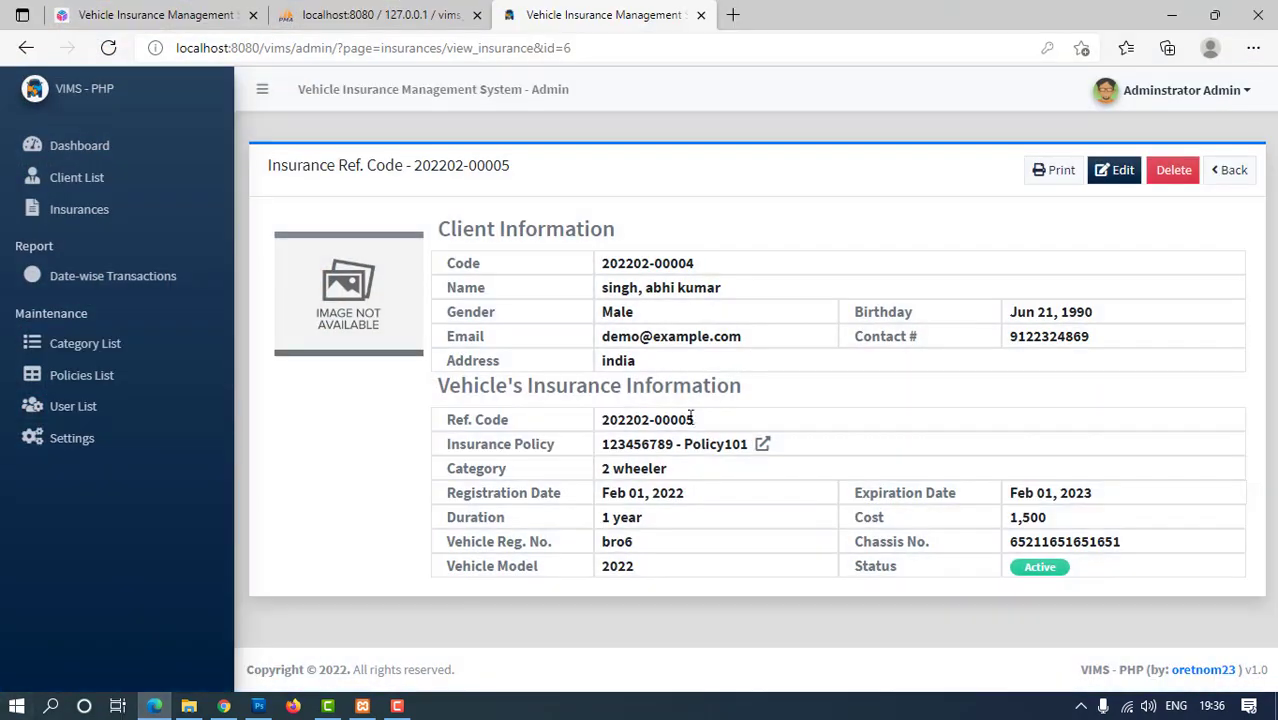
pyautogui.click(128, 288)
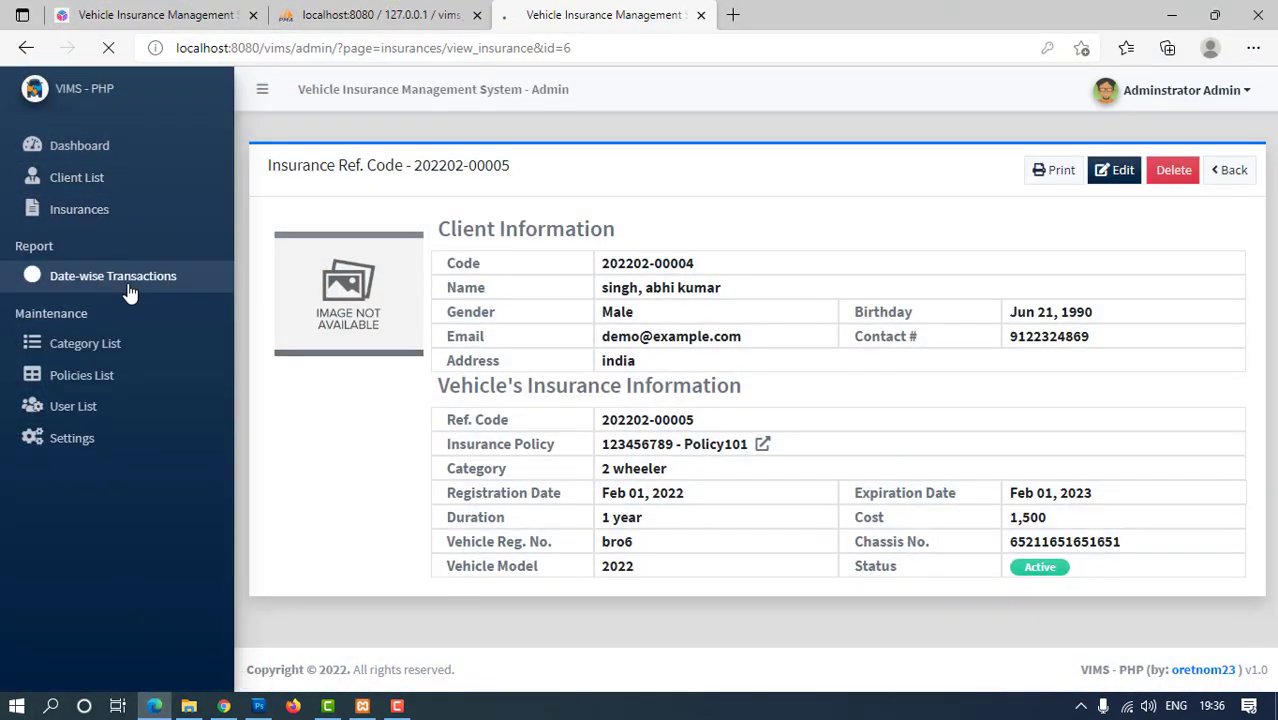
pyautogui.click(772, 300)
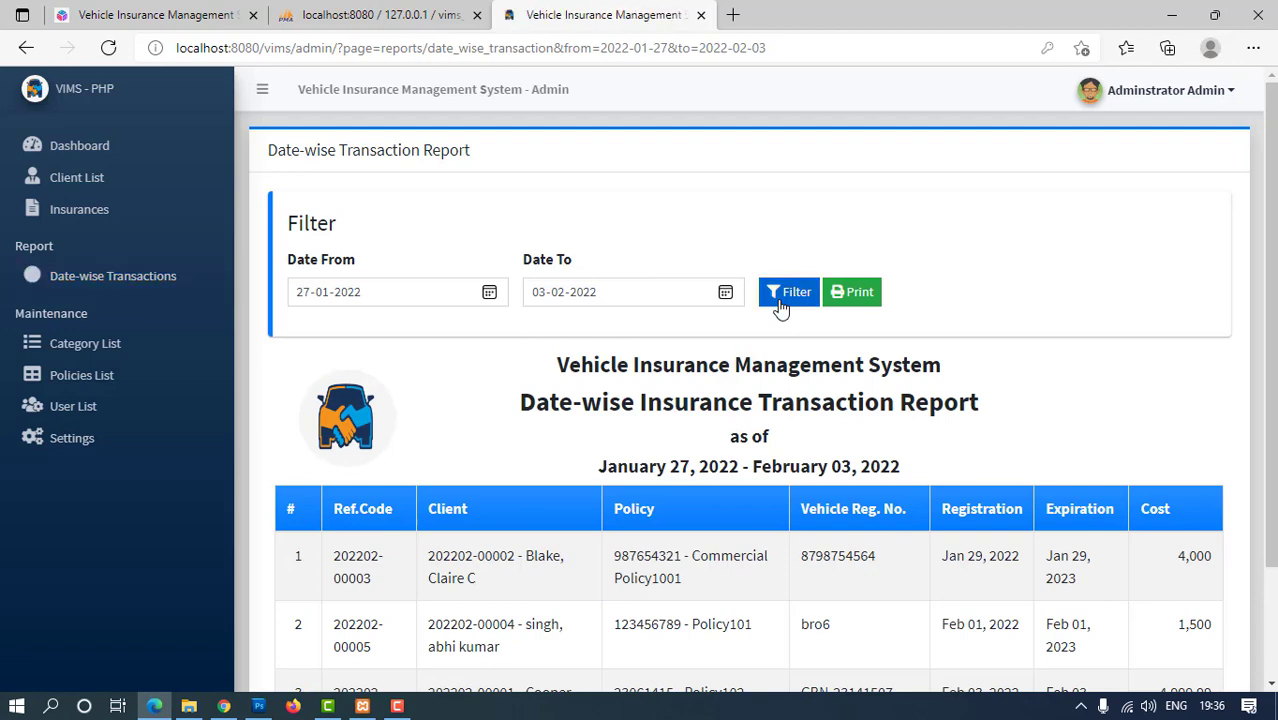
pyautogui.click(781, 300)
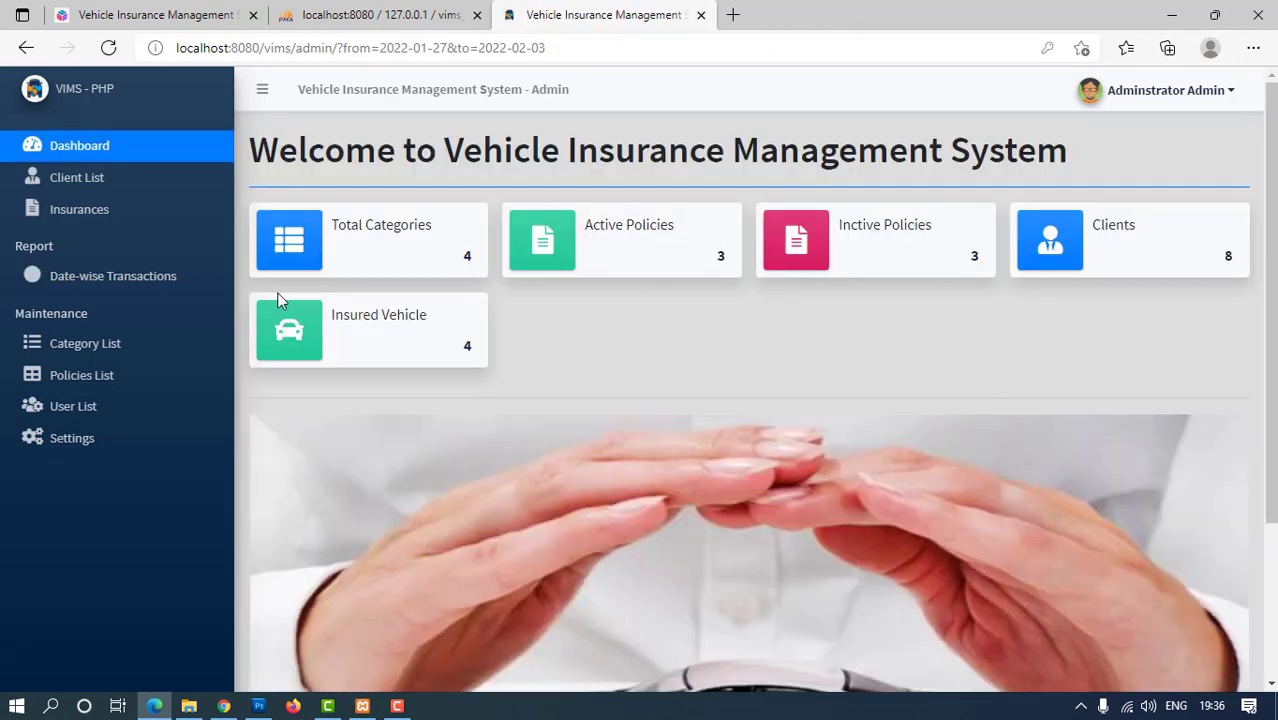
pyautogui.click(120, 285)
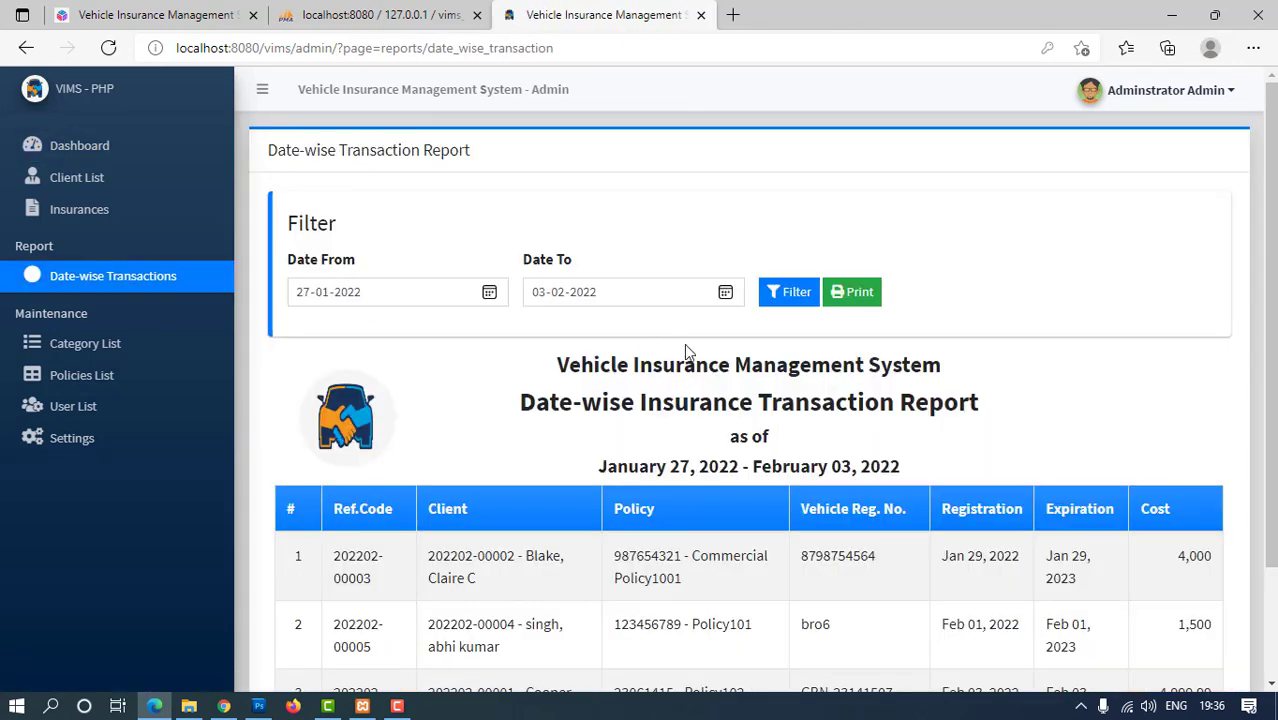
pyautogui.scroll(-2, 686, 352)
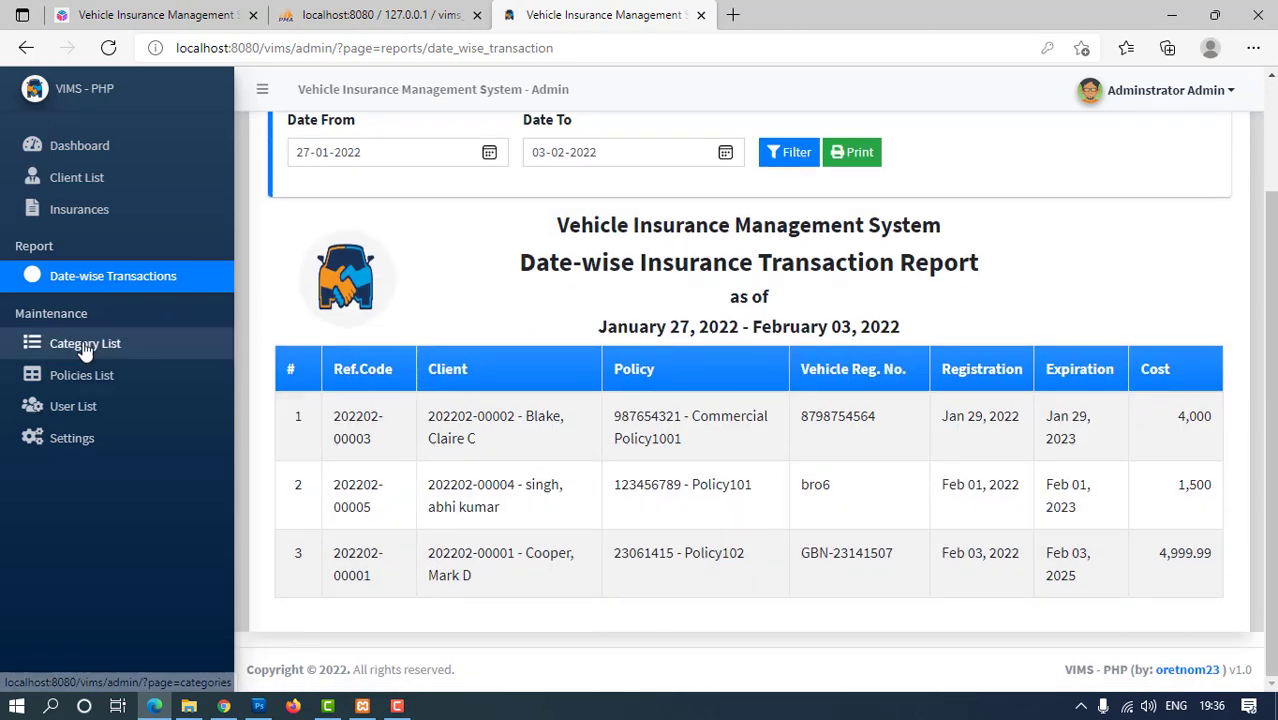
pyautogui.click(85, 345)
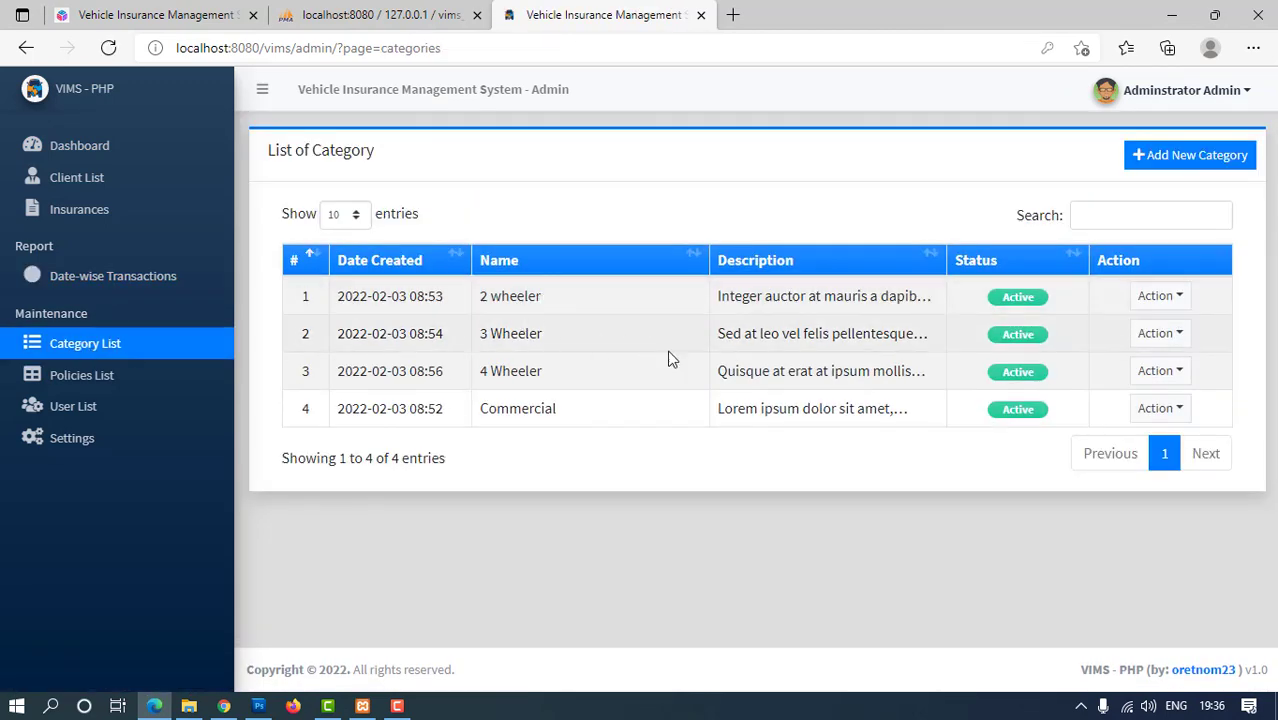
# Cancel Add New Category, then view and edit the 2 wheeler category without saving
pyautogui.click(1182, 158)
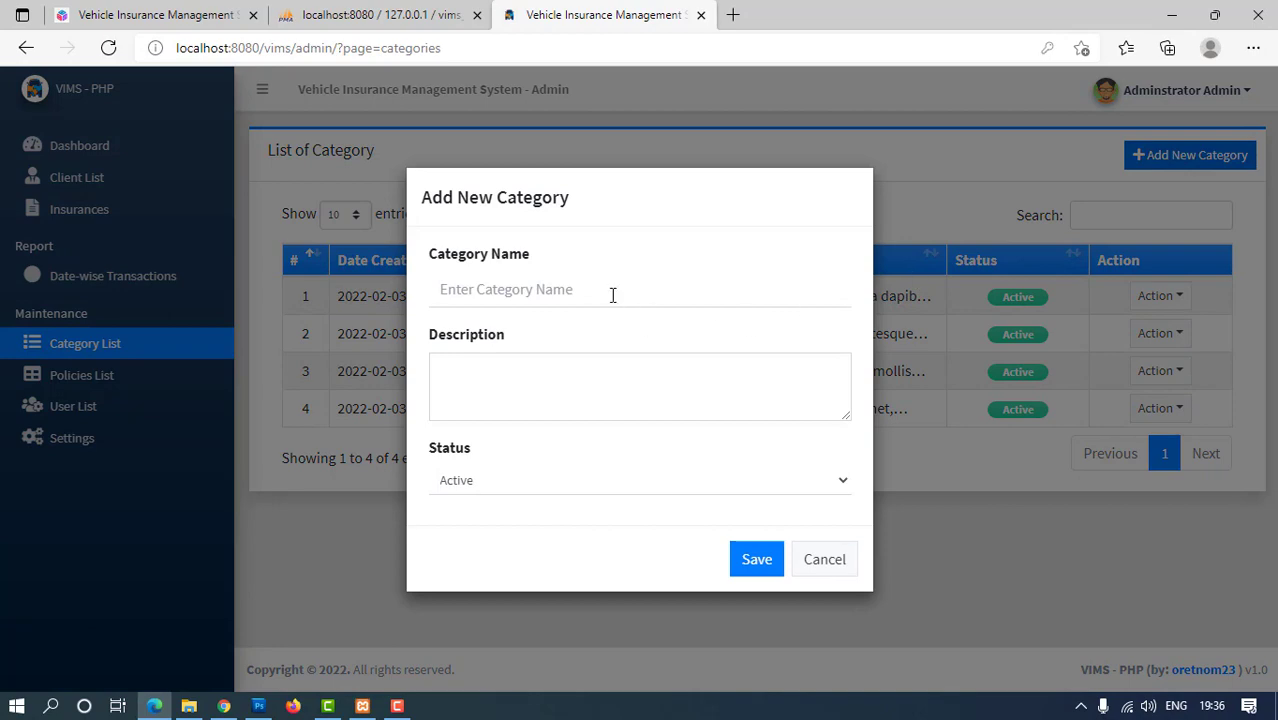
pyautogui.click(613, 295)
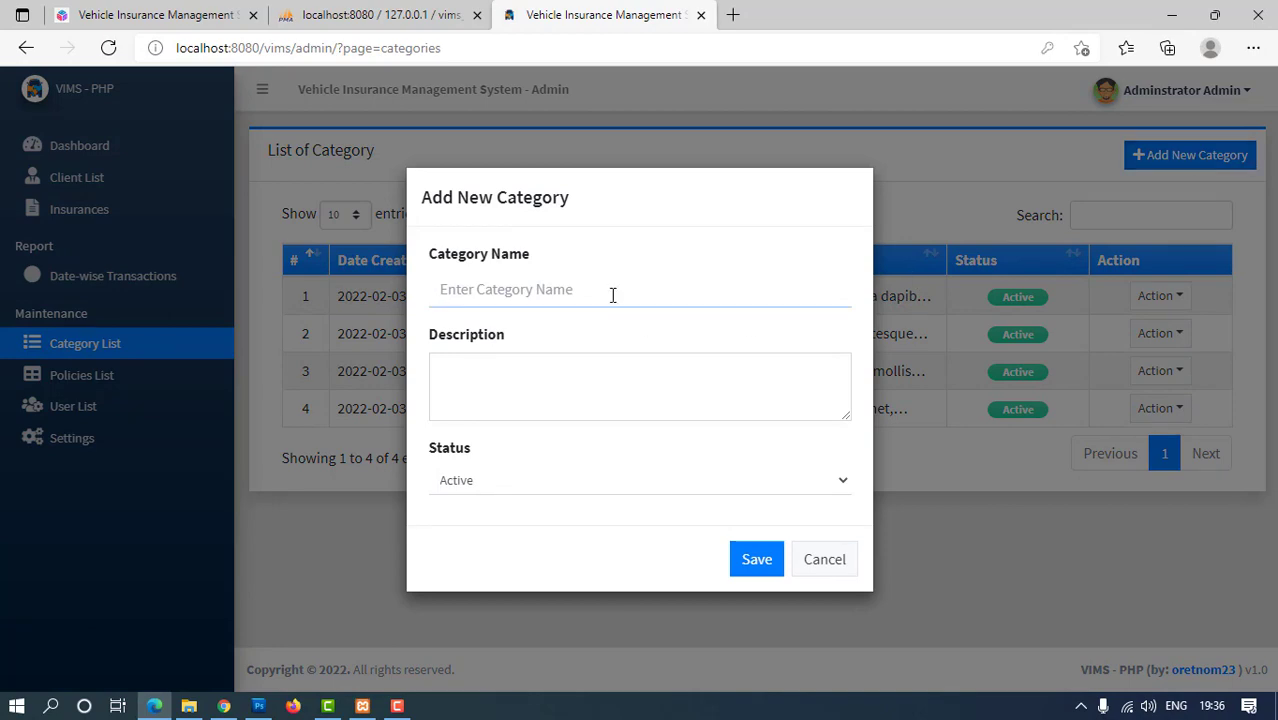
pyautogui.click(811, 562)
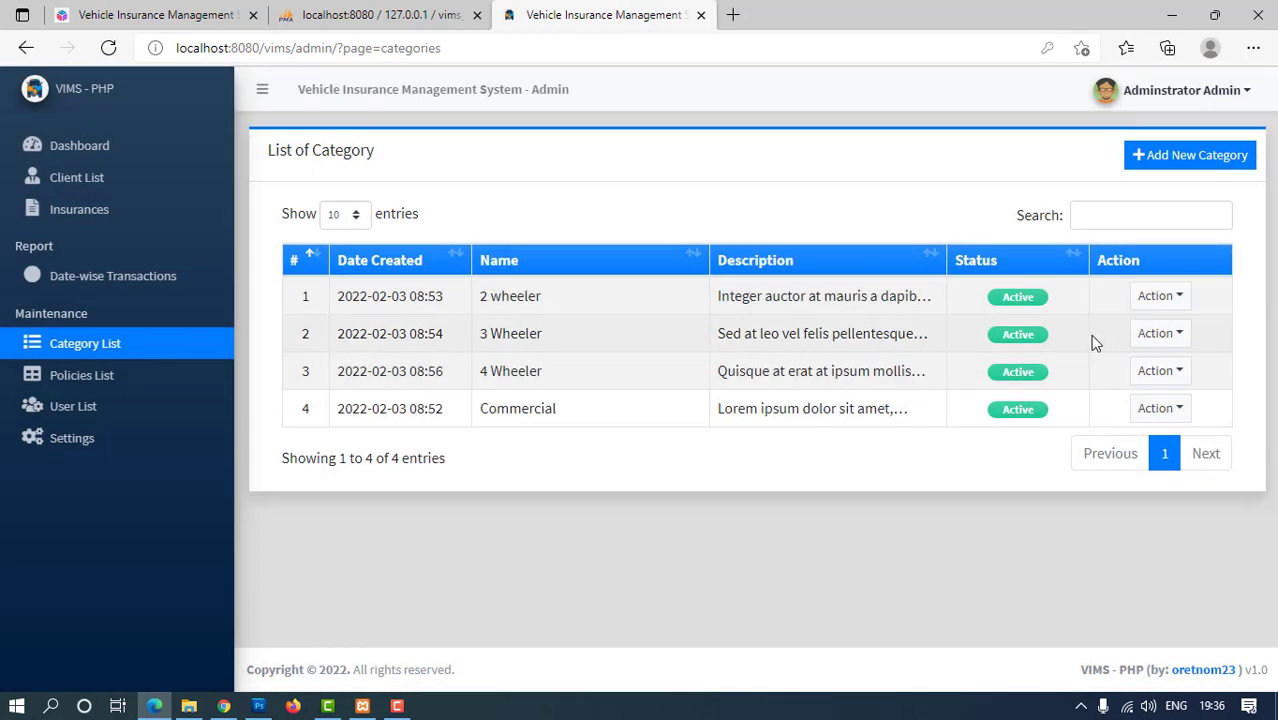
pyautogui.click(1176, 302)
pyautogui.click(1168, 336)
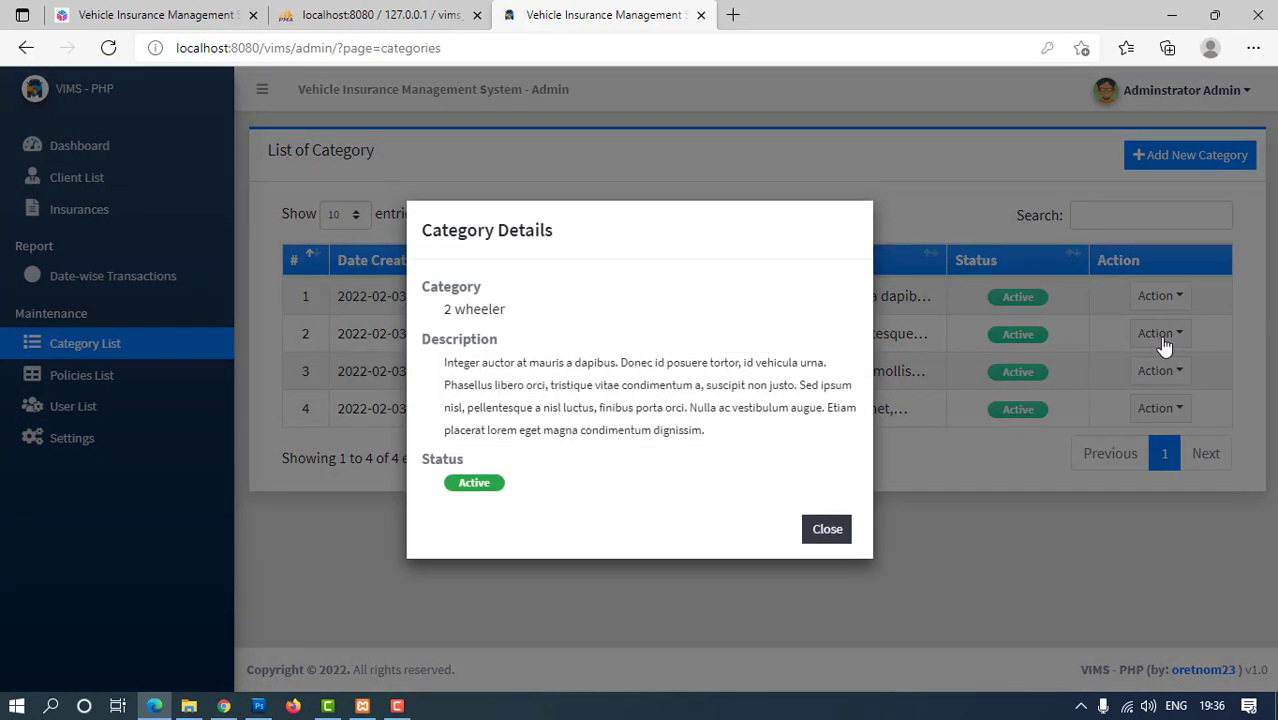
pyautogui.click(846, 532)
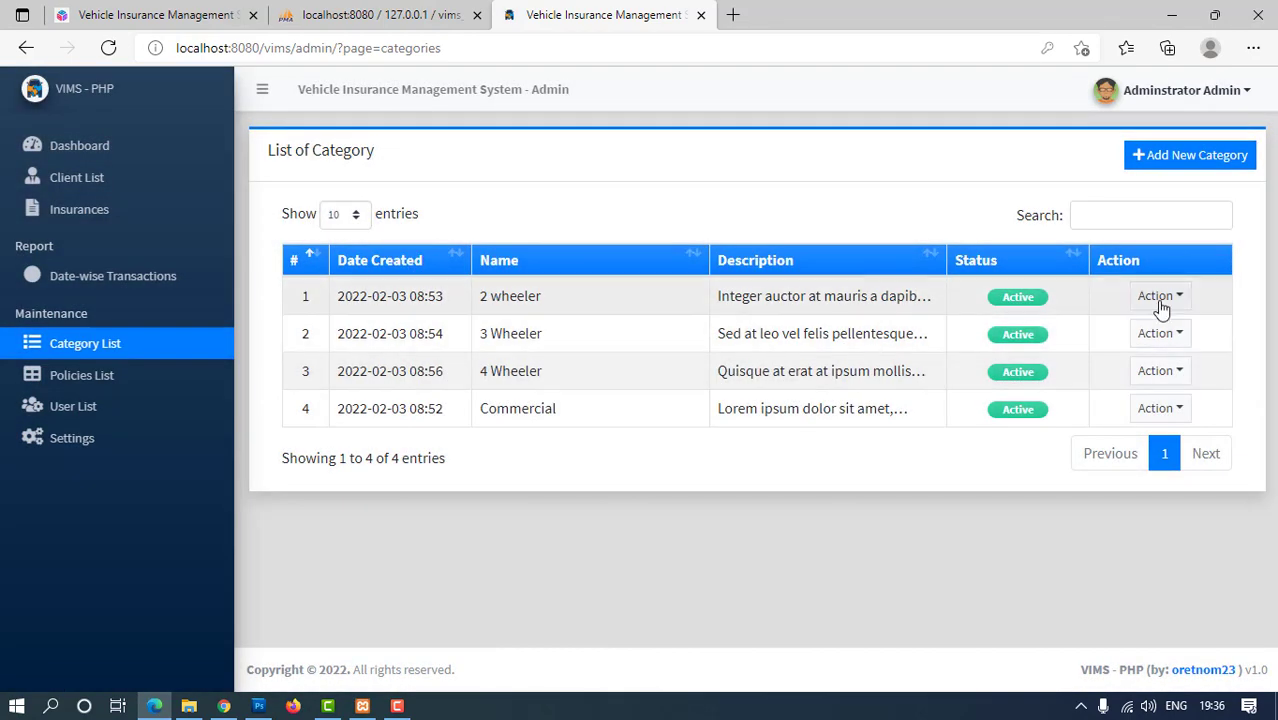
pyautogui.click(1160, 298)
pyautogui.click(1165, 383)
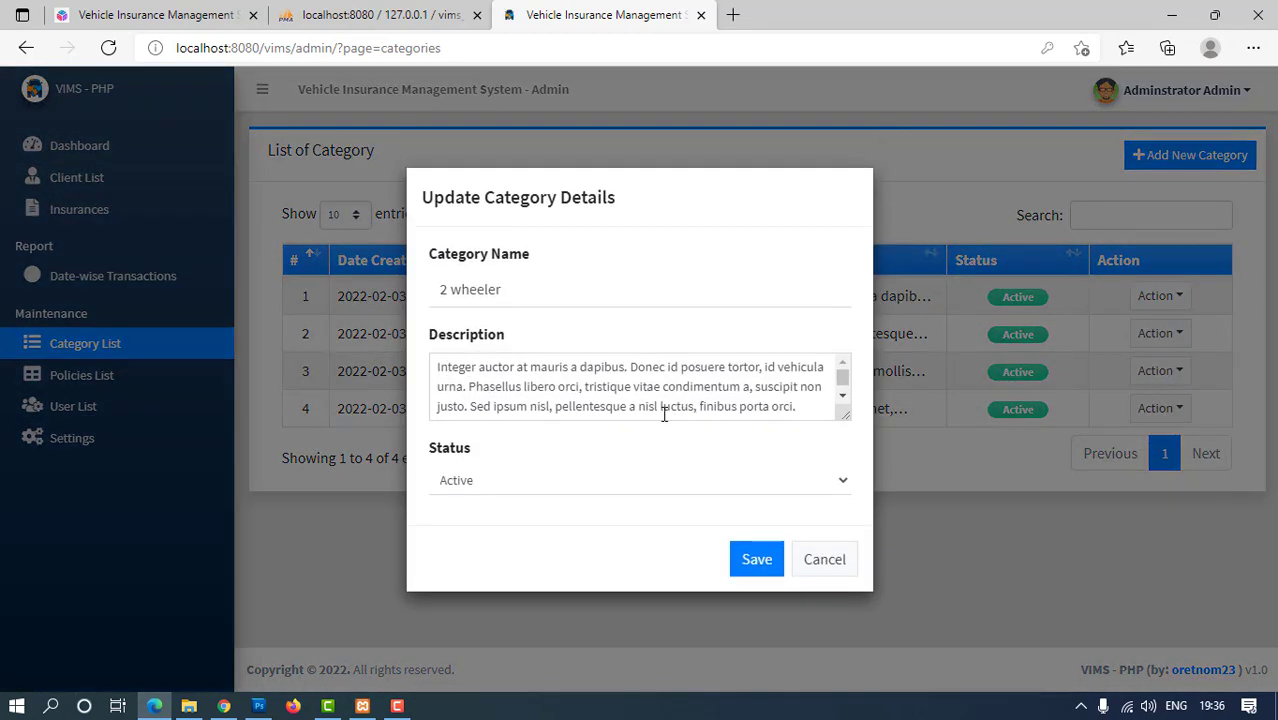
pyautogui.click(805, 558)
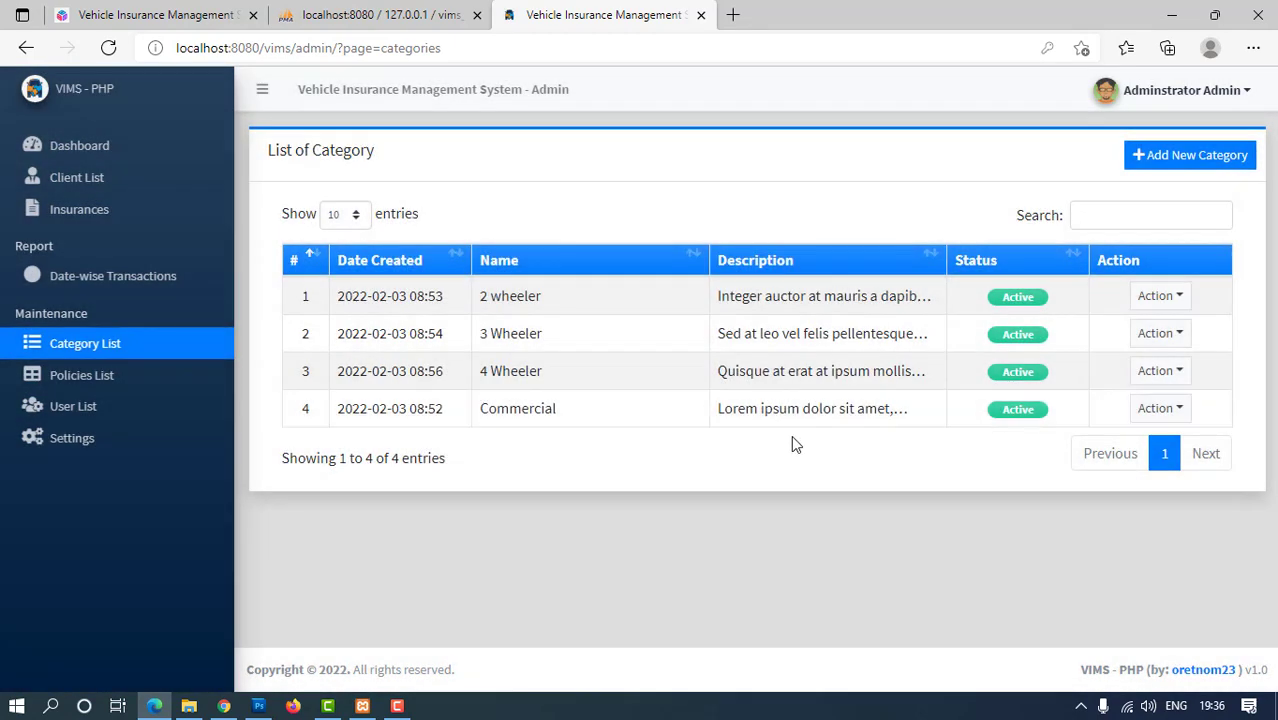
# Review the policies list, selecting the 1,500, 4,999.99 and 4,000 cost entries
pyautogui.click(82, 375)
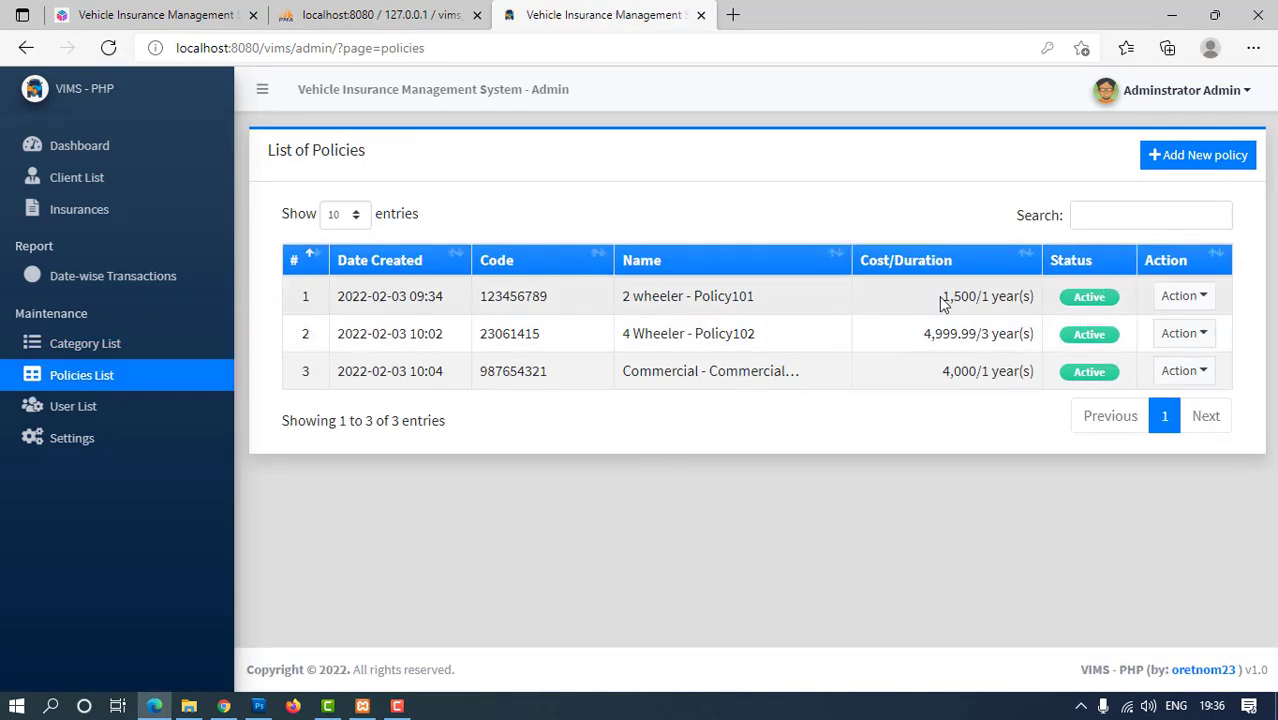
pyautogui.moveTo(942, 303); pyautogui.dragTo(1033, 302)
pyautogui.moveTo(902, 340); pyautogui.dragTo(1038, 340)
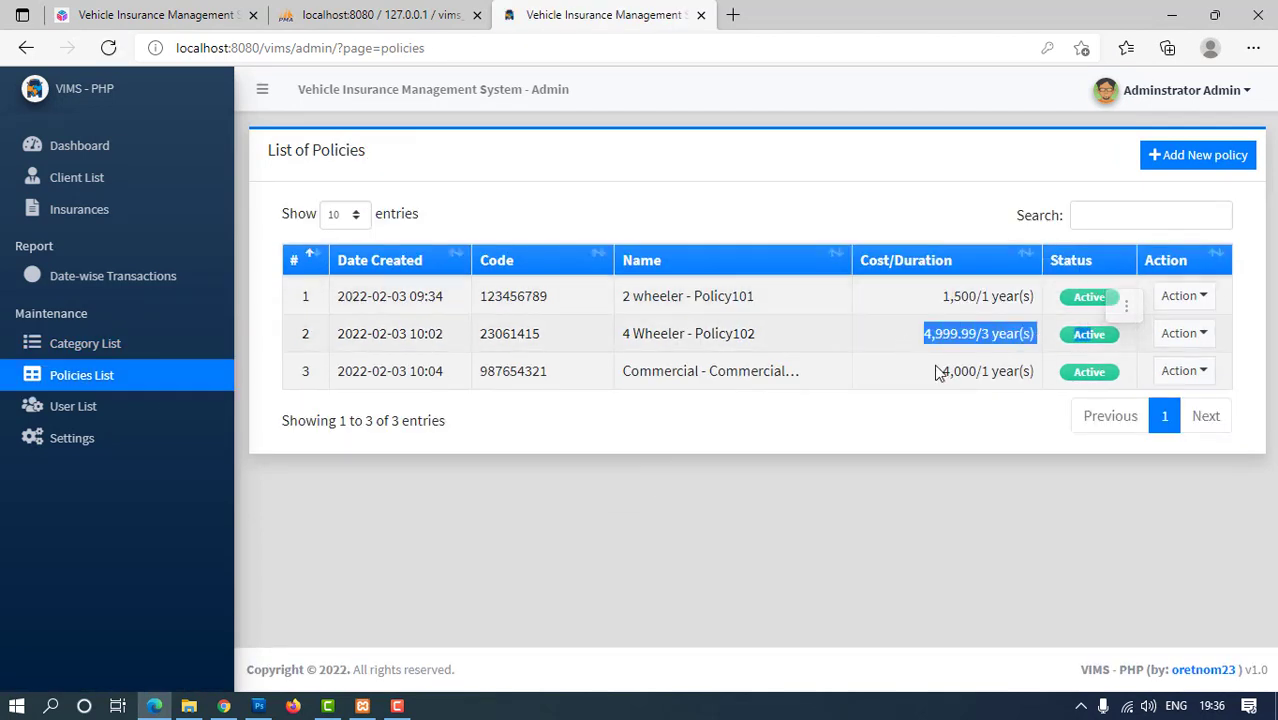
pyautogui.moveTo(938, 373); pyautogui.dragTo(1046, 366)
pyautogui.click(916, 463)
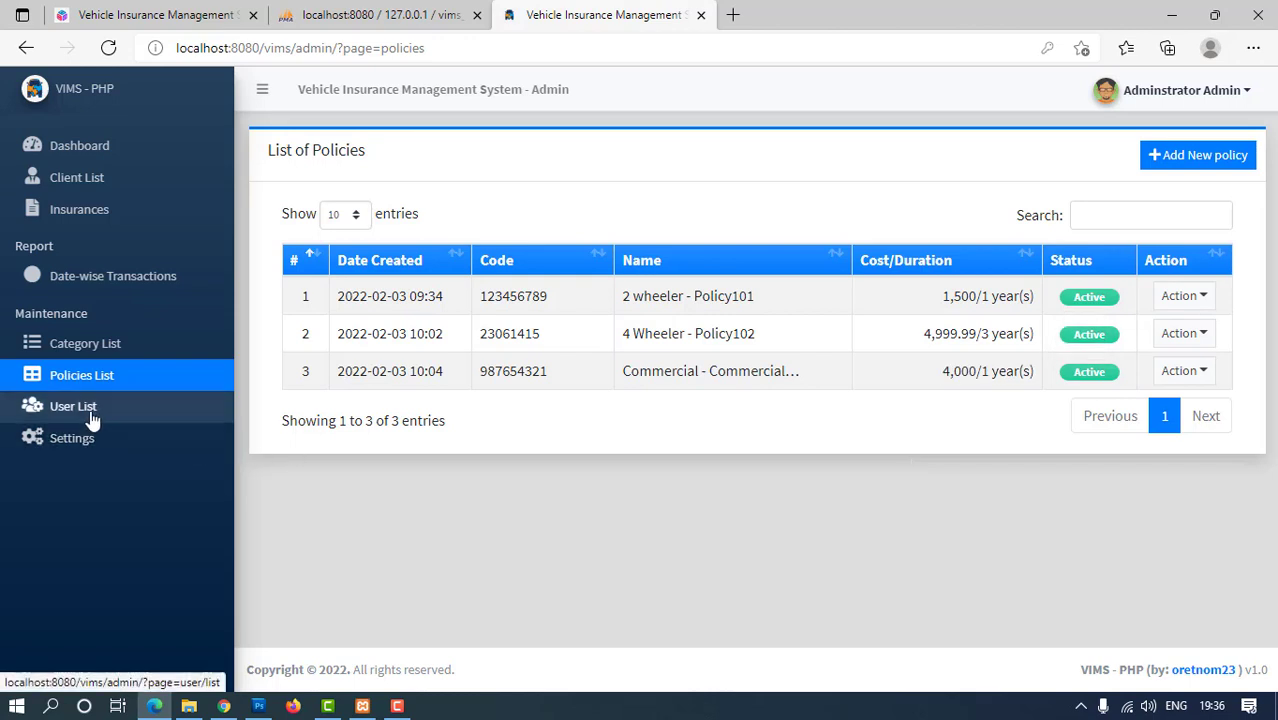
pyautogui.click(92, 420)
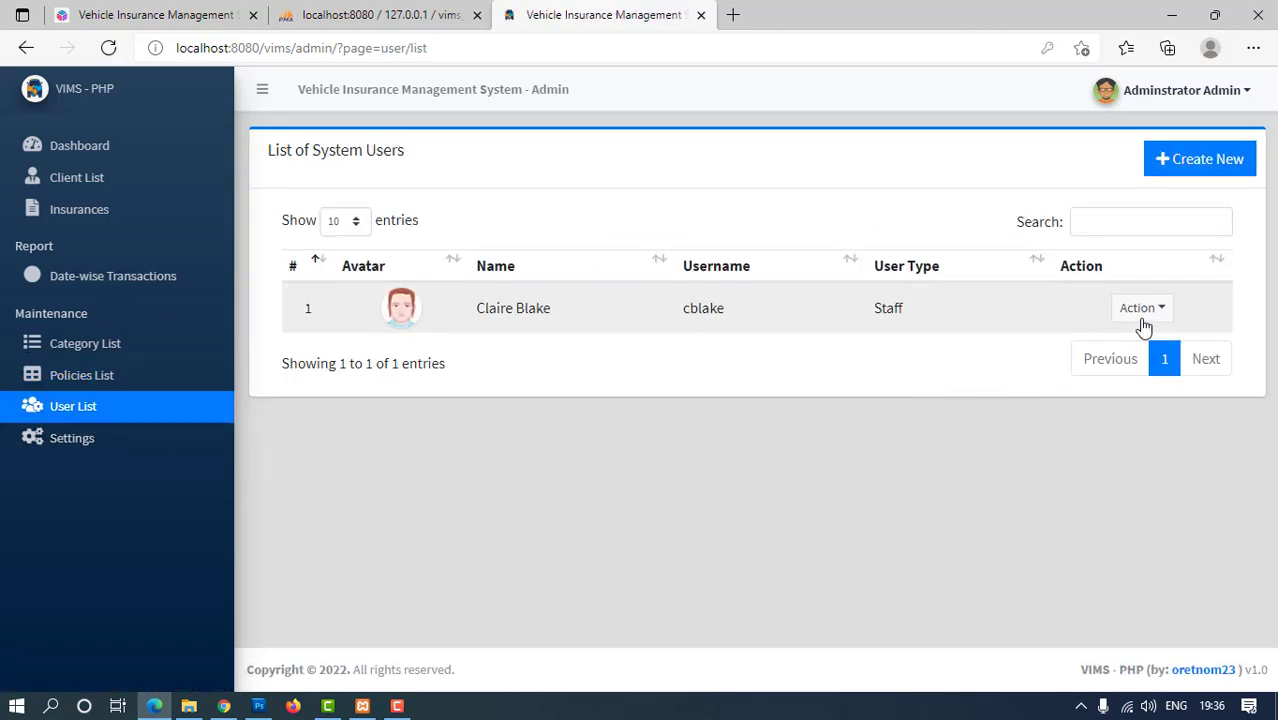
# Enter a new password for the staff user, save, dismiss the browser prompt, and reopen editing
pyautogui.click(1143, 310)
pyautogui.click(1155, 352)
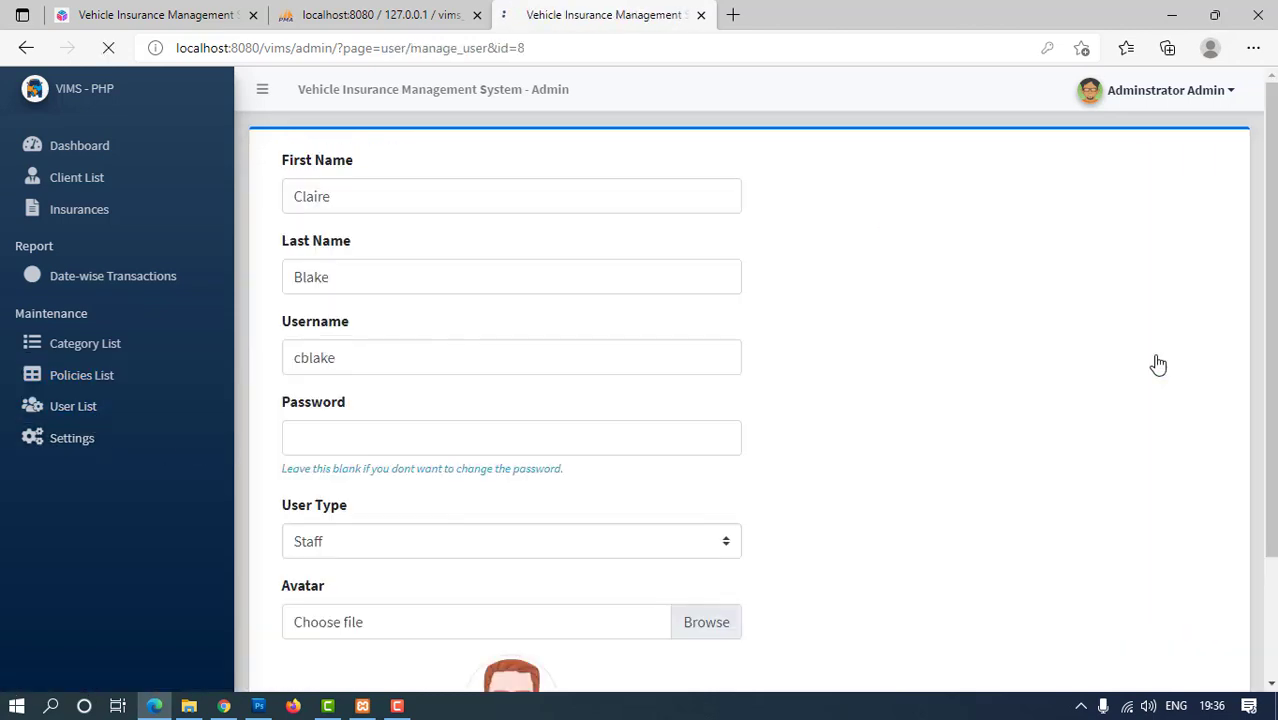
pyautogui.scroll(-1, 286, 265)
pyautogui.scroll(-2, 286, 265)
pyautogui.scroll(2, 305, 334)
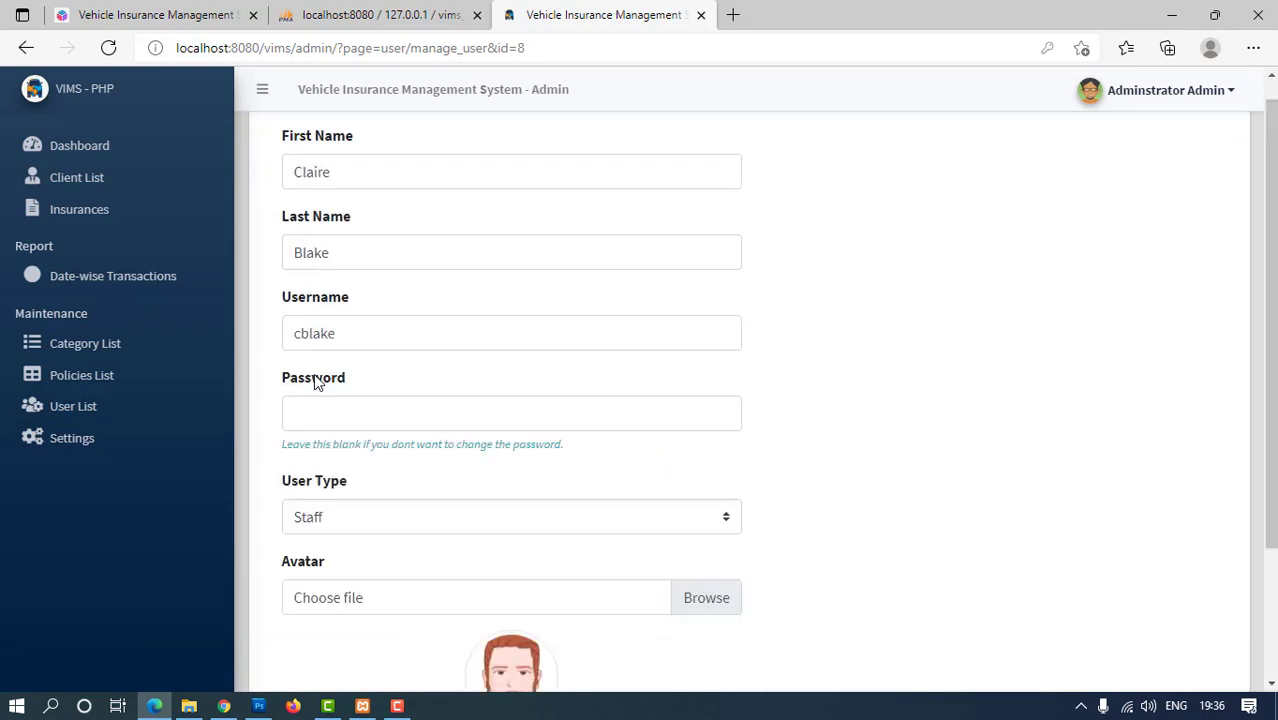
pyautogui.click(303, 432)
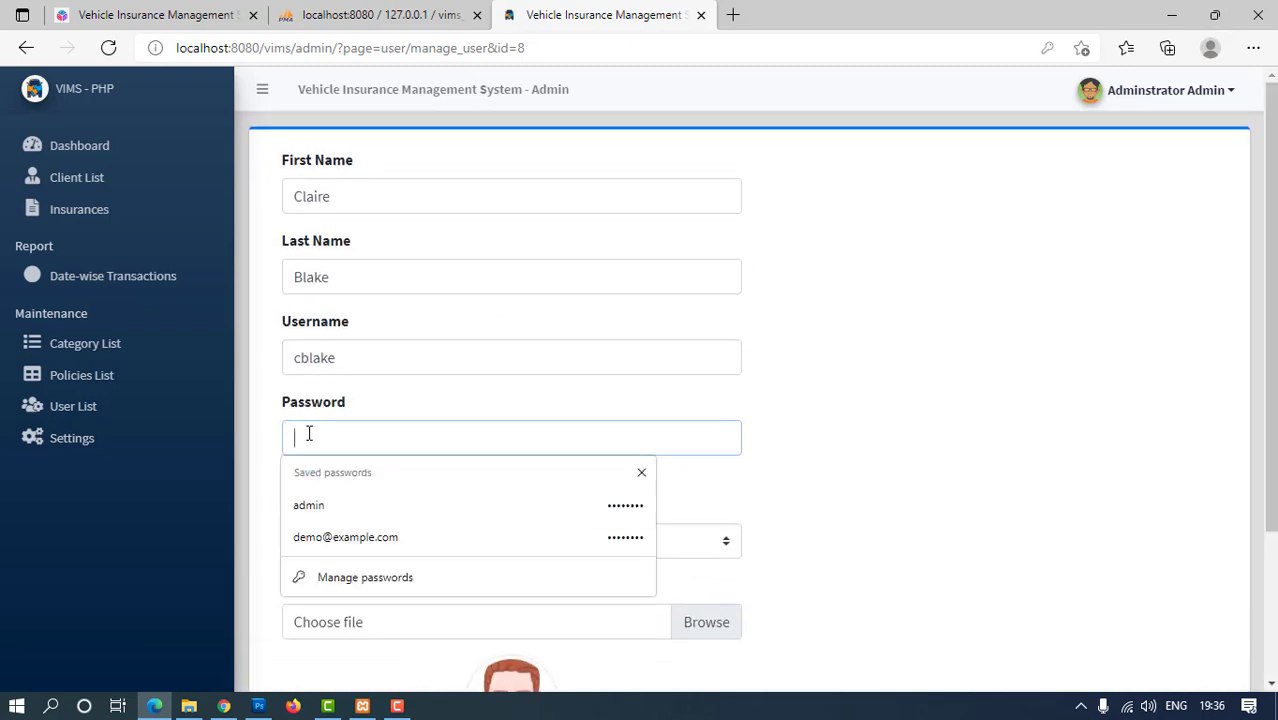
pyautogui.write('cb')
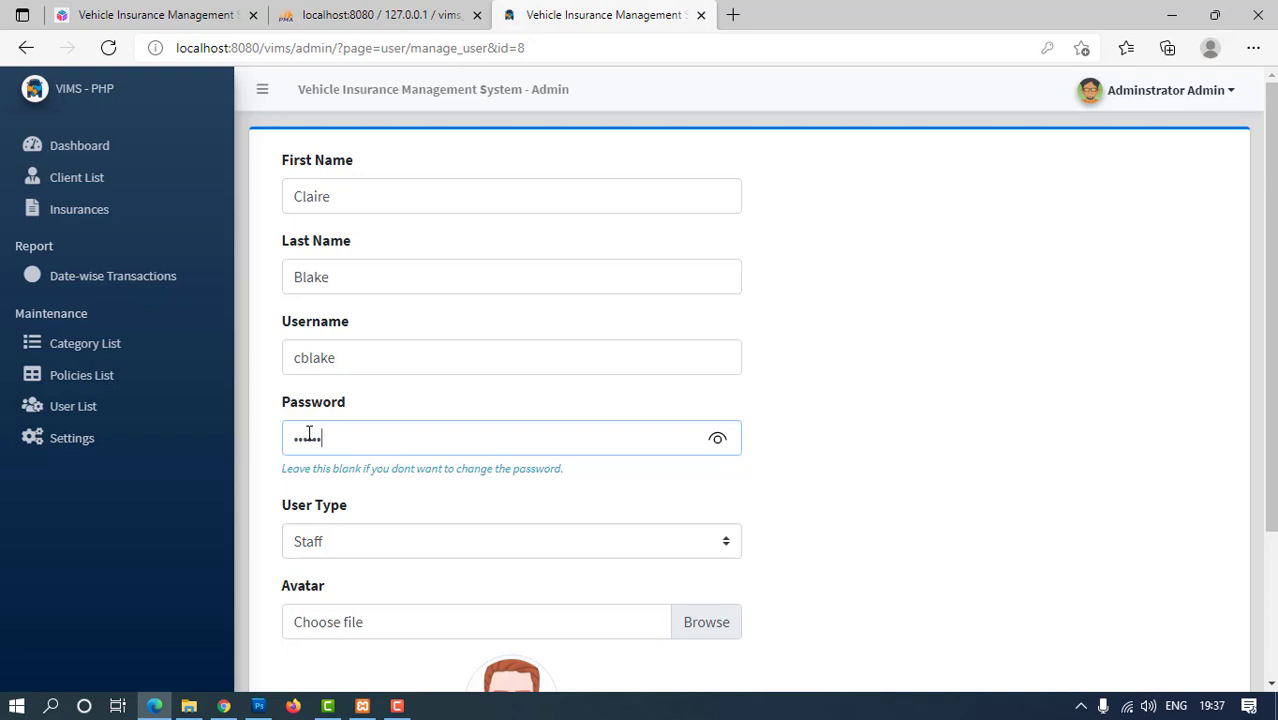
pyautogui.scroll(-2, 444, 486)
pyautogui.click(289, 606)
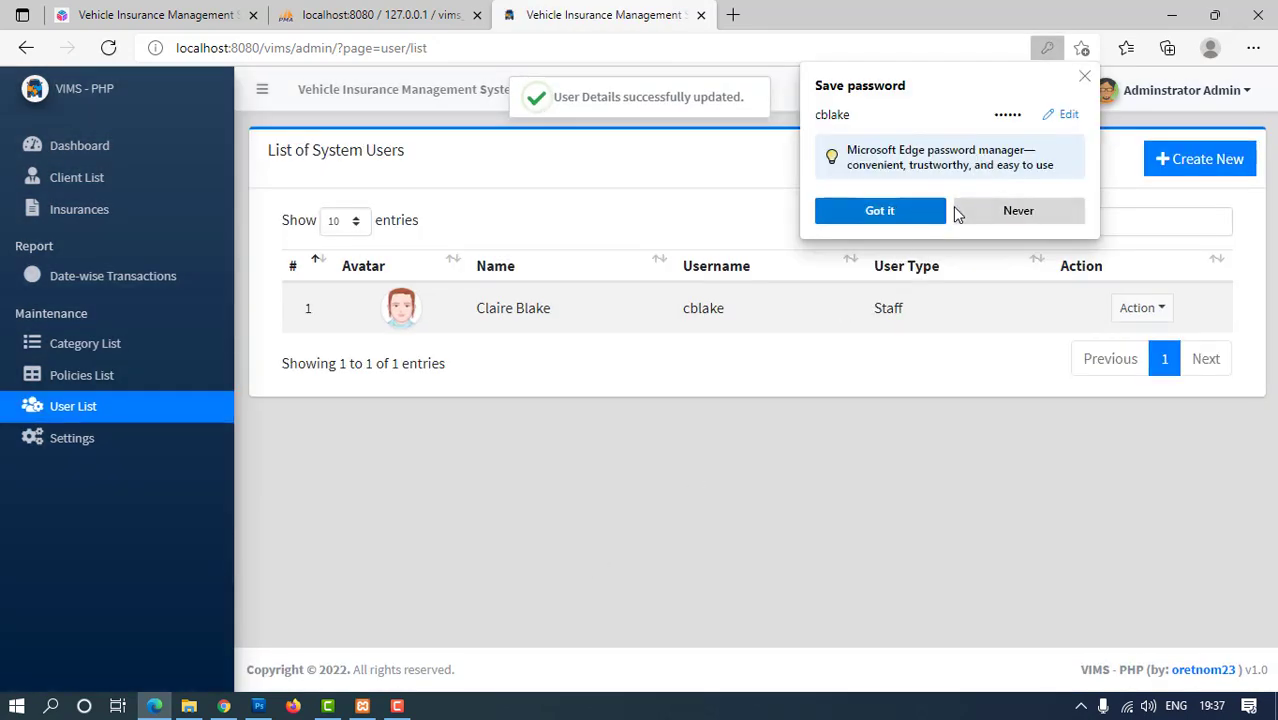
pyautogui.click(895, 218)
pyautogui.click(1141, 310)
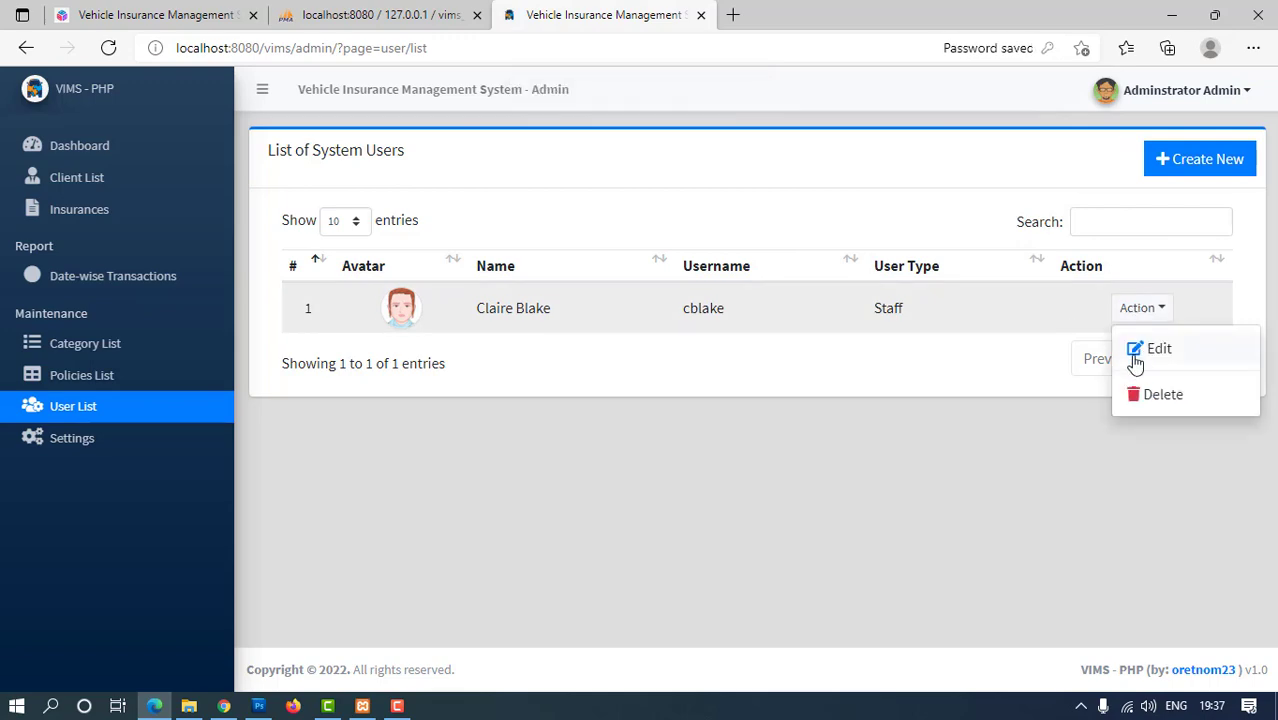
pyautogui.click(1133, 348)
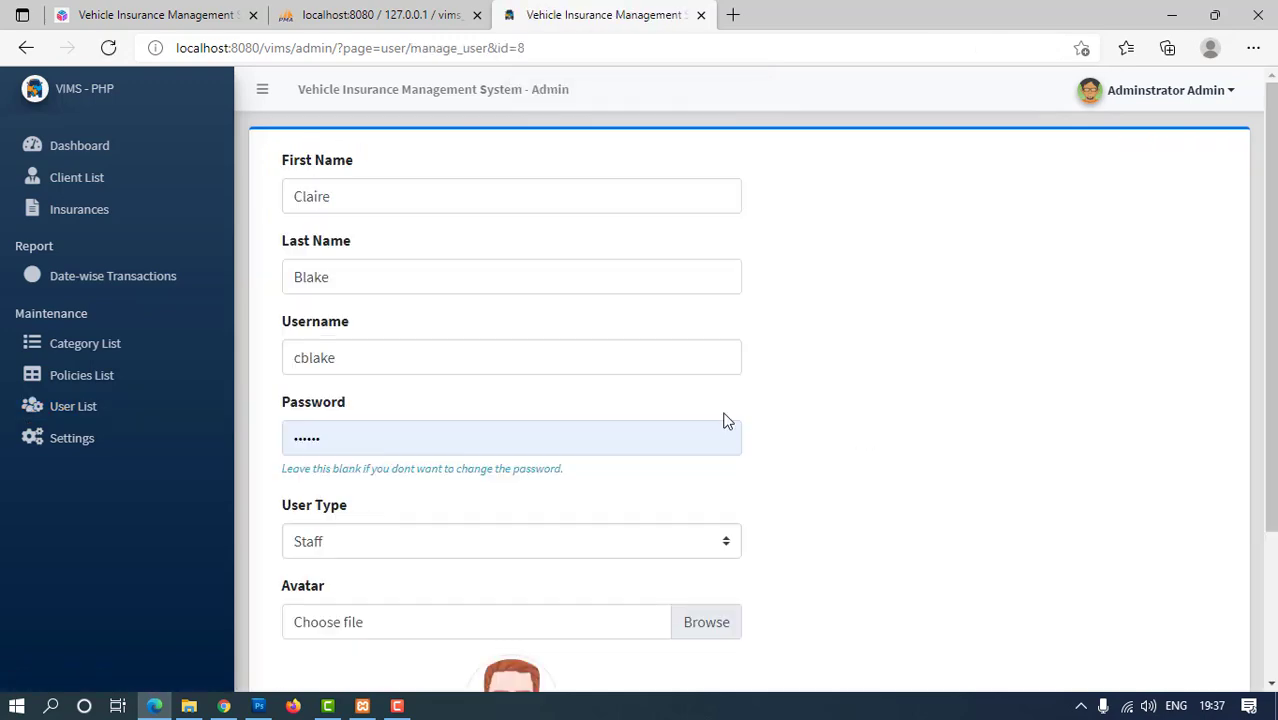
pyautogui.click(188, 706)
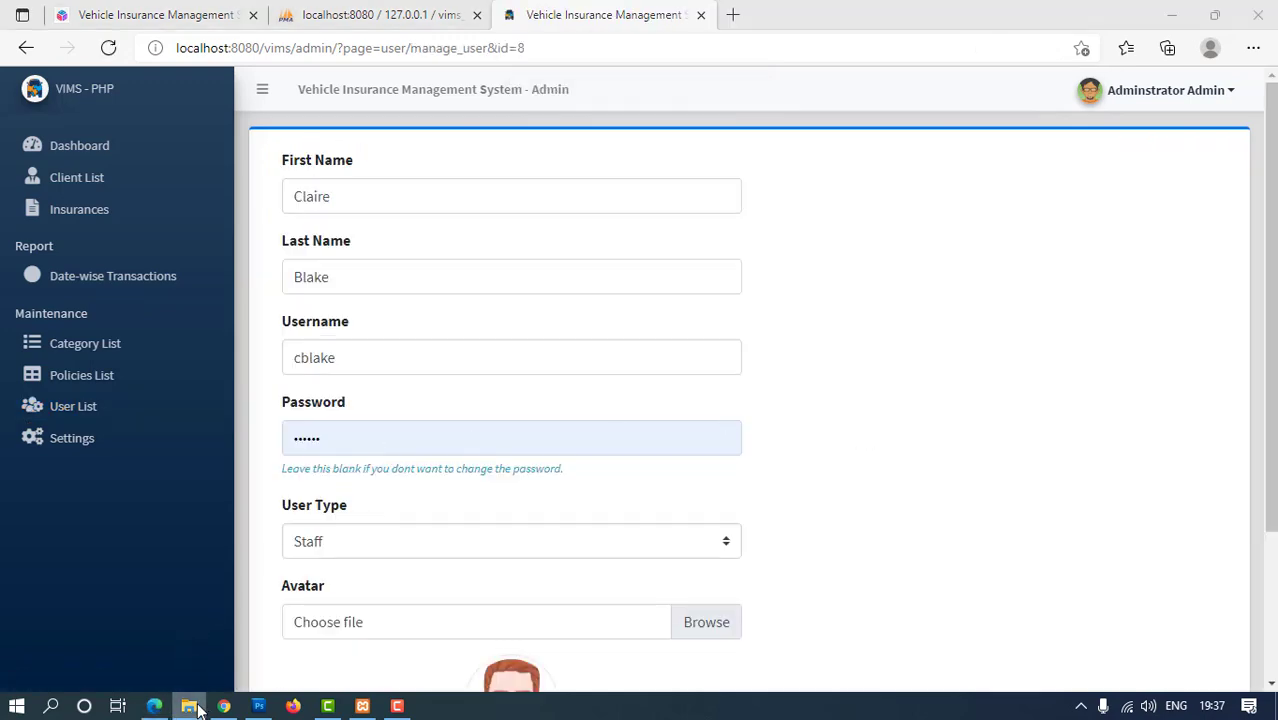
pyautogui.click(86, 62)
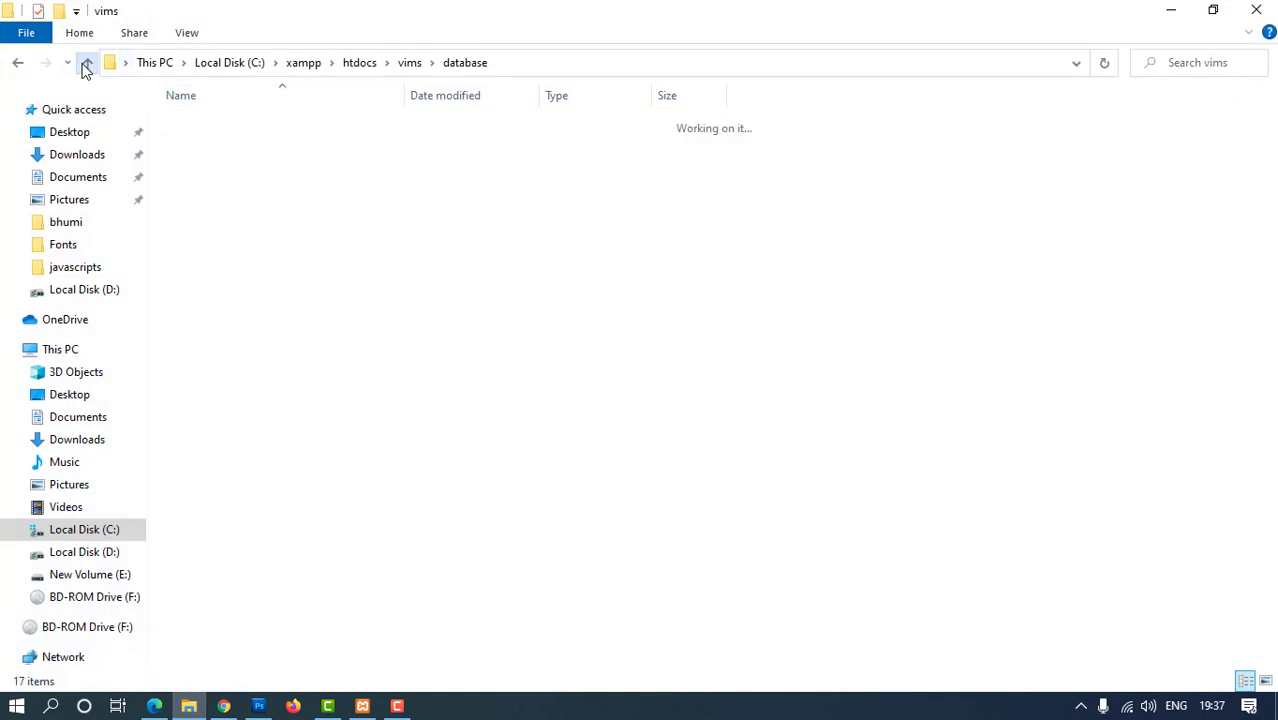
pyautogui.doubleClick(217, 302)
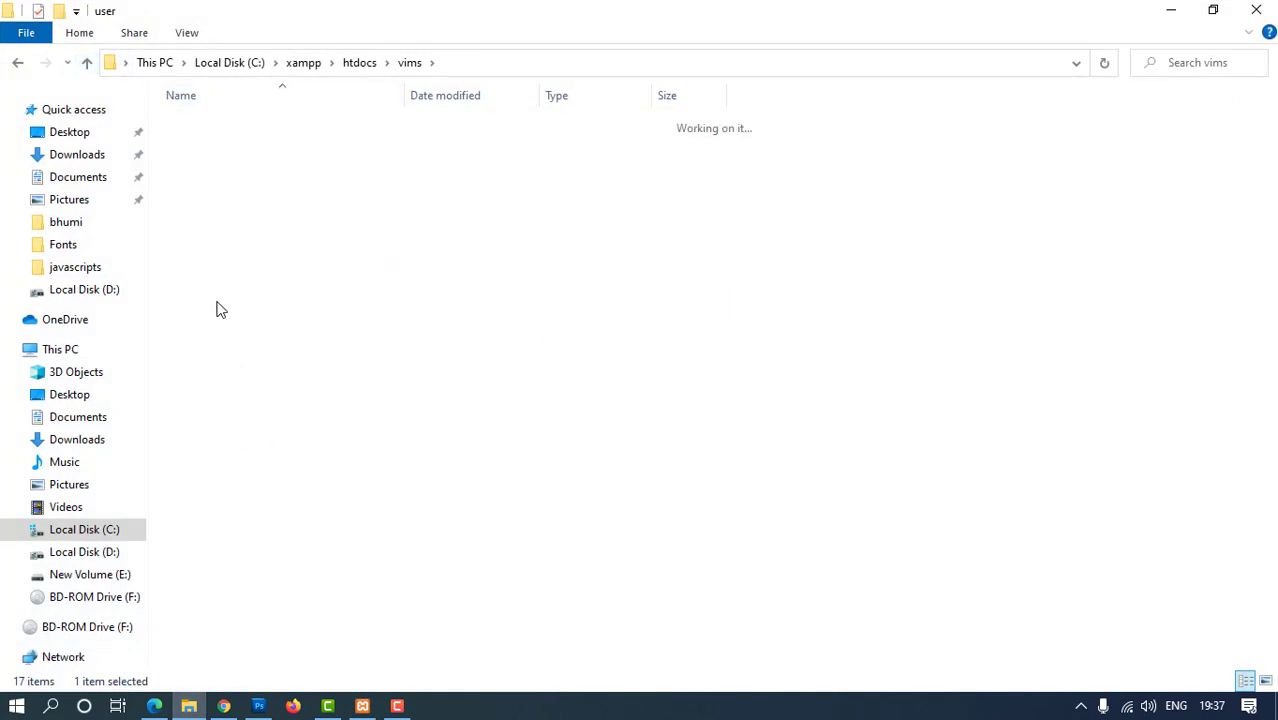
pyautogui.click(87, 63)
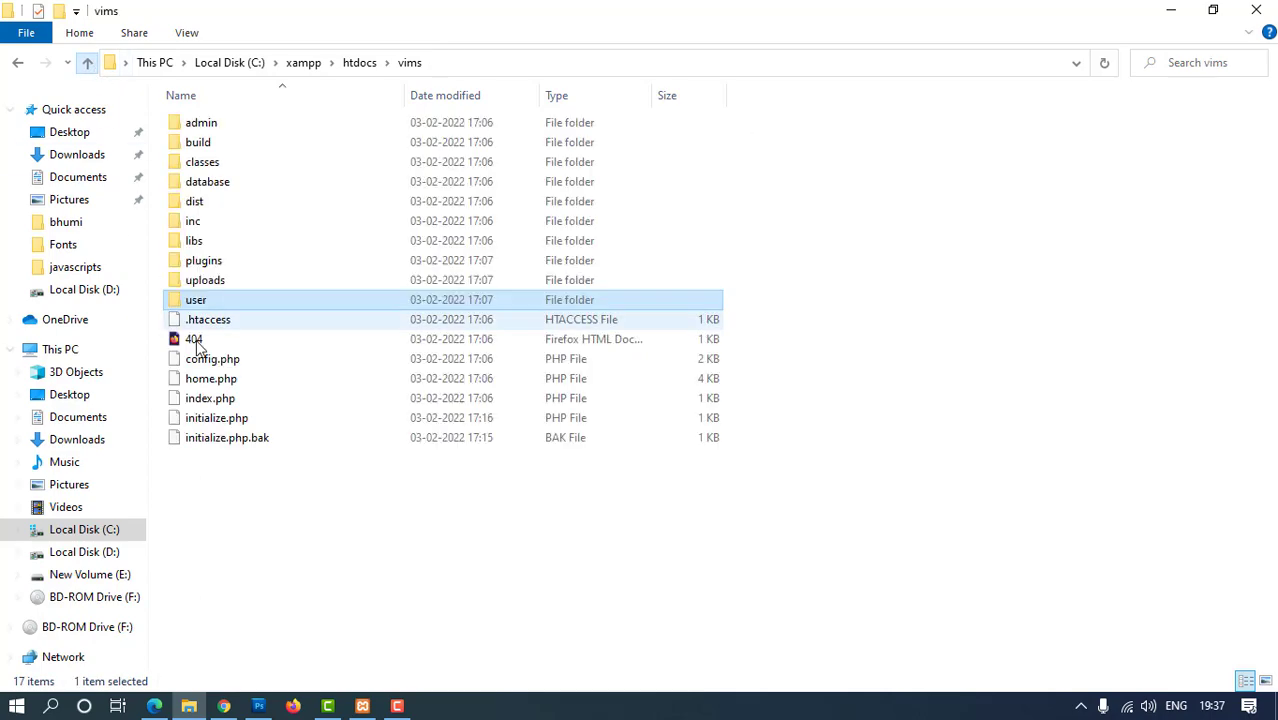
pyautogui.click(225, 706)
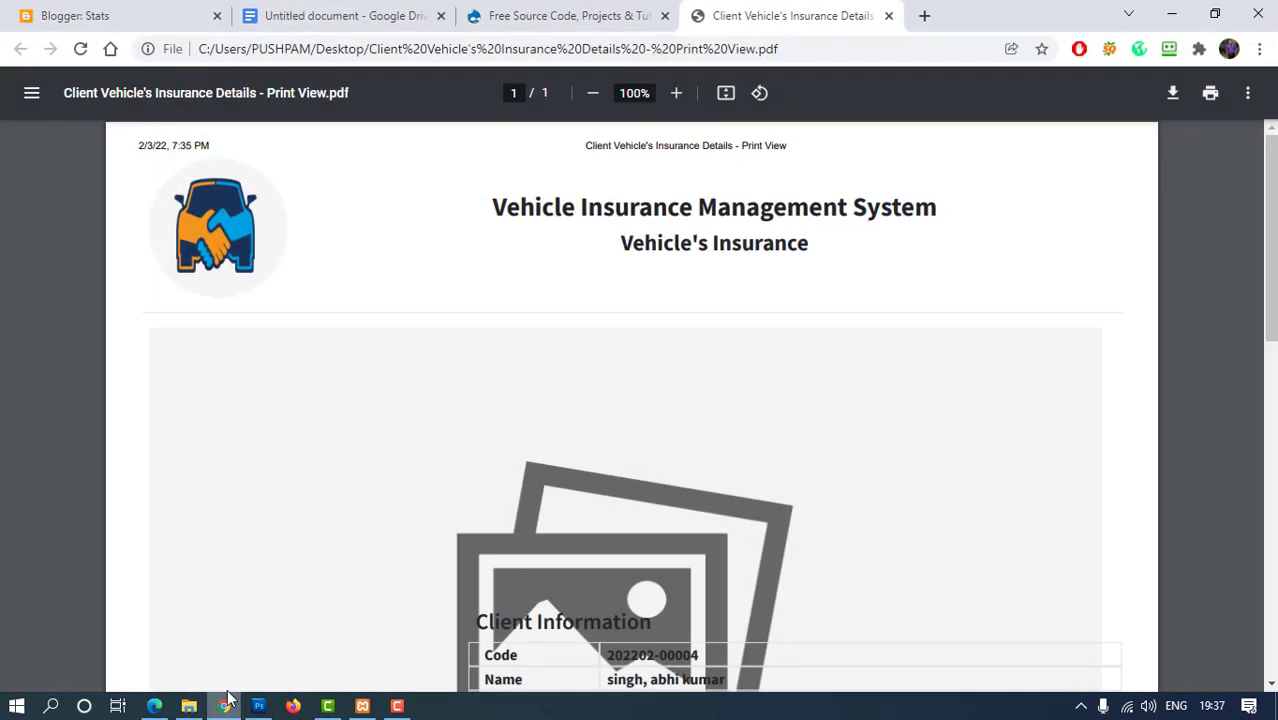
pyautogui.scroll(-2, 350, 662)
pyautogui.click(152, 706)
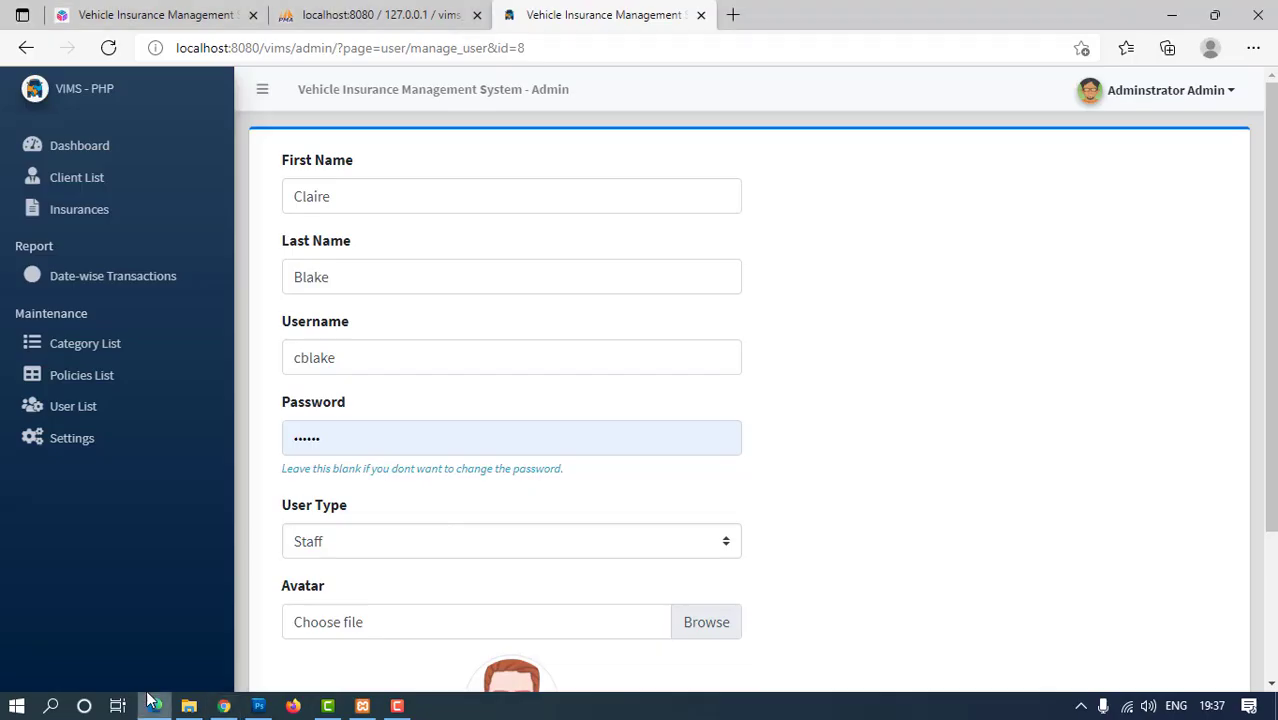
pyautogui.scroll(-2, 631, 356)
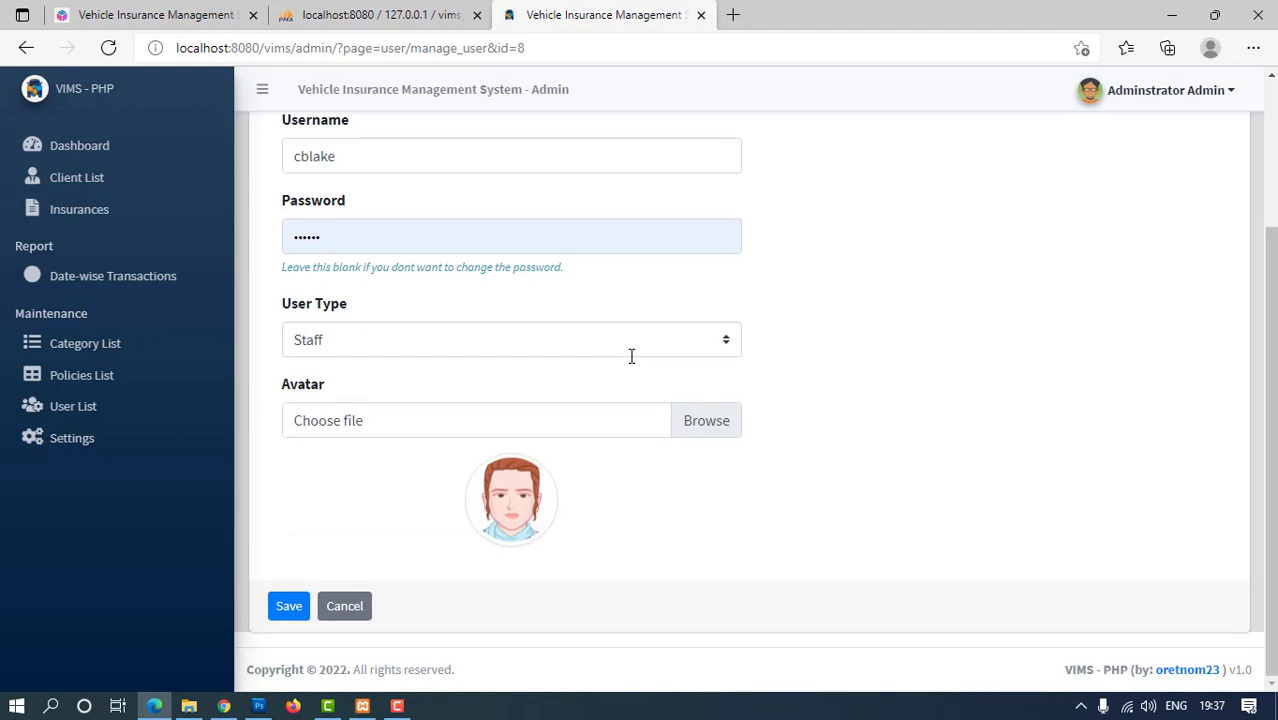
pyautogui.moveTo(340, 152); pyautogui.dragTo(309, 152)
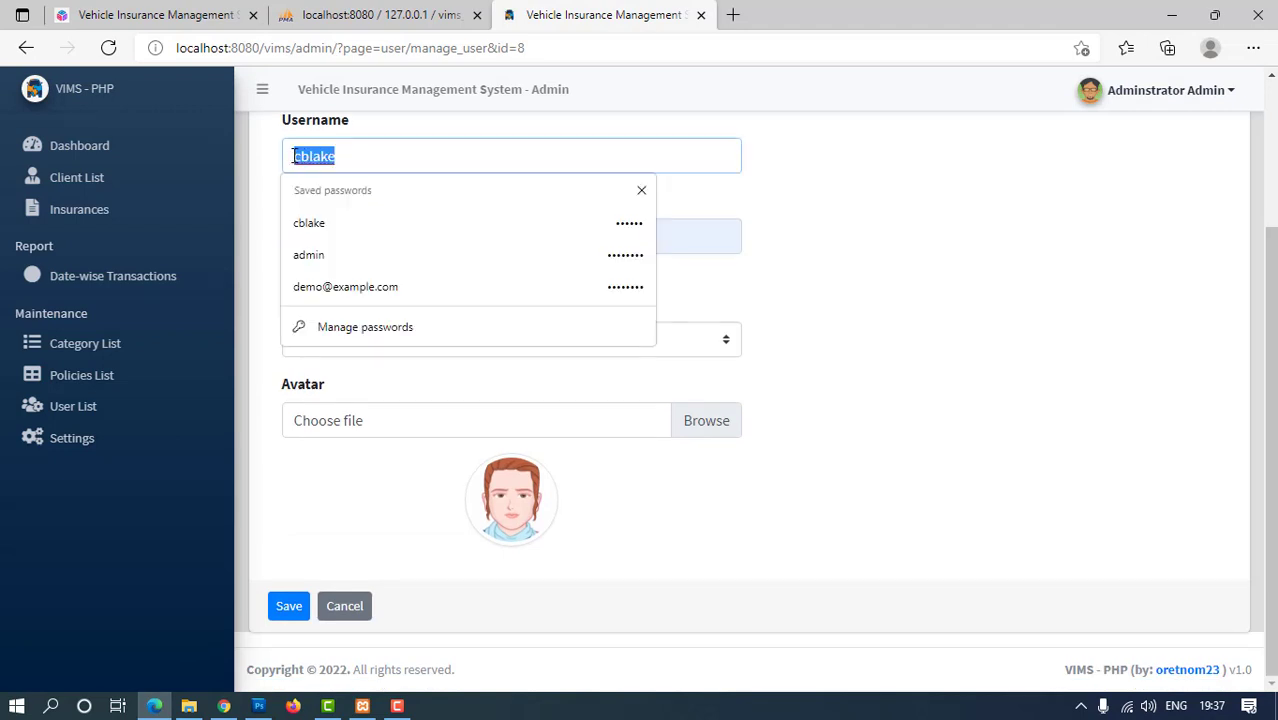
pyautogui.click(816, 360)
pyautogui.scroll(2, 816, 360)
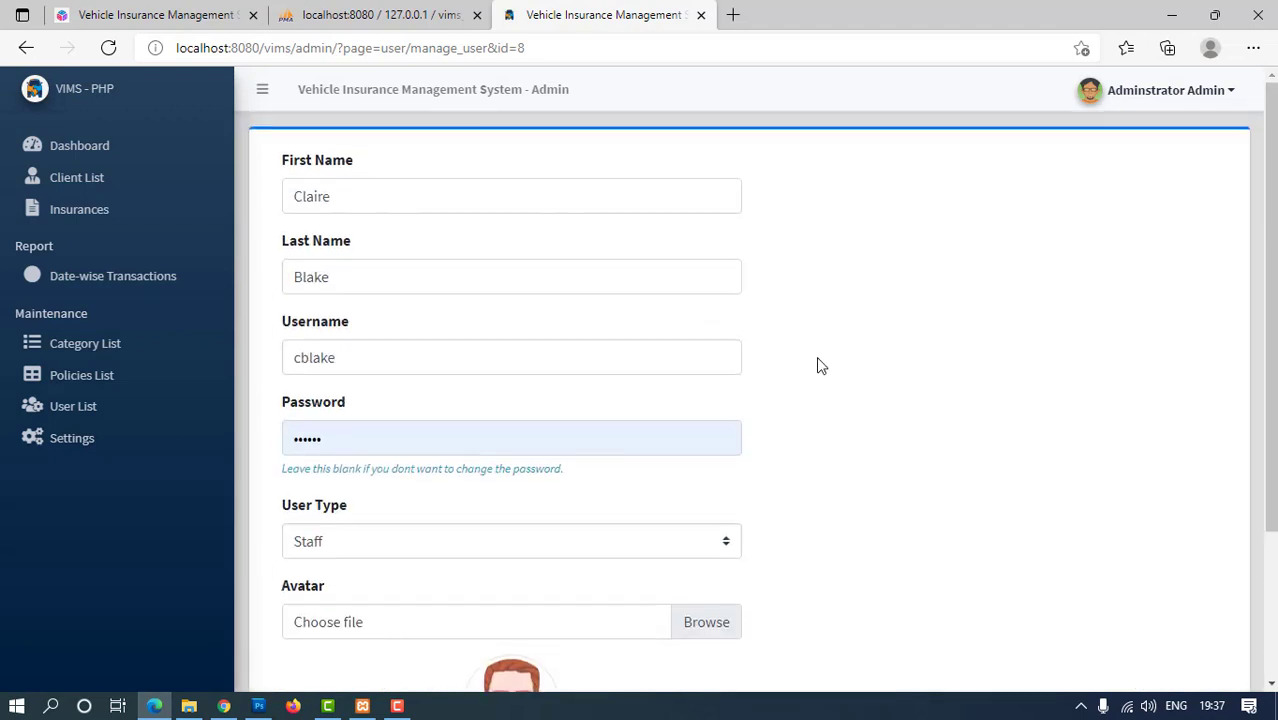
pyautogui.moveTo(388, 360); pyautogui.dragTo(303, 357)
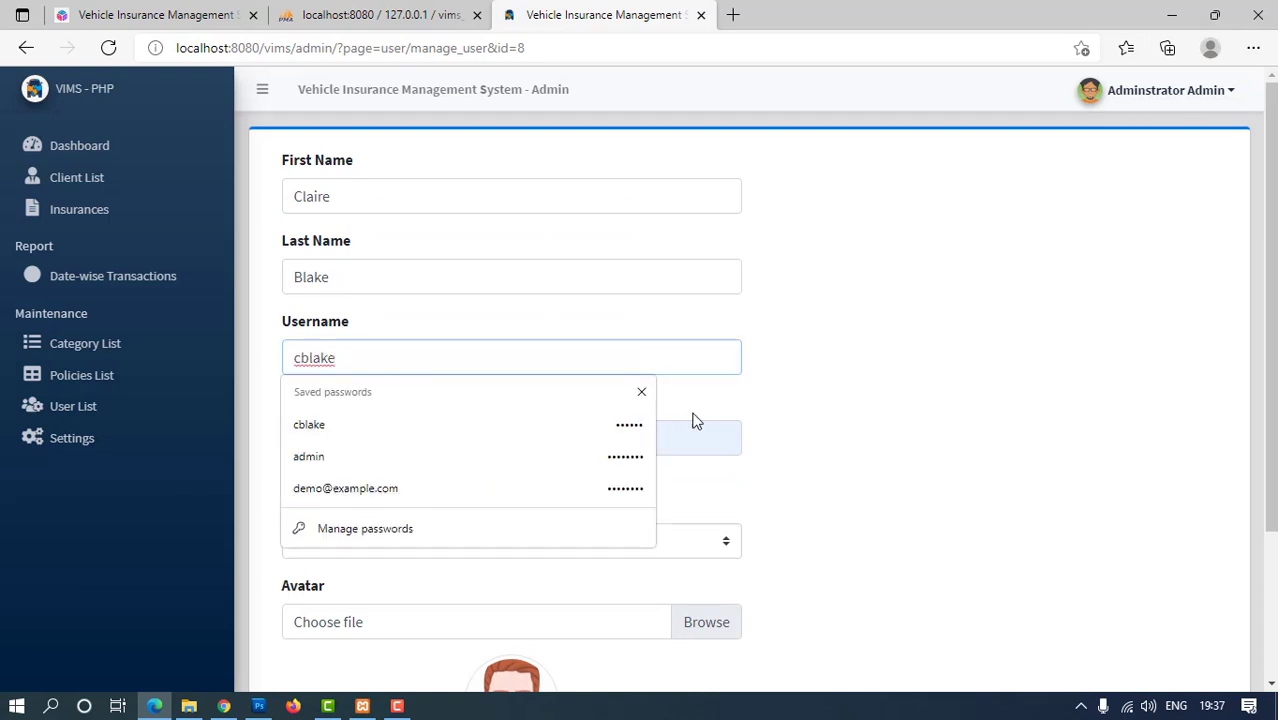
pyautogui.moveTo(338, 359); pyautogui.dragTo(301, 359)
pyautogui.click(867, 422)
pyautogui.scroll(-2, 719, 494)
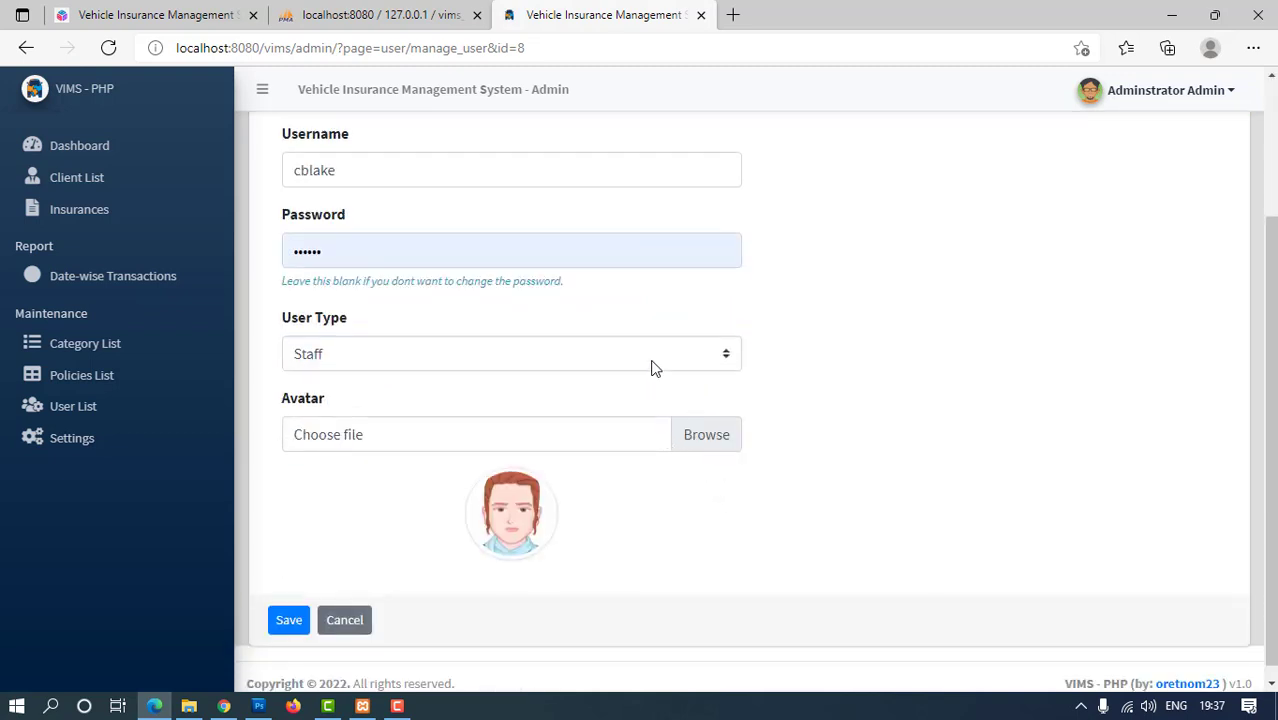
pyautogui.click(651, 354)
pyautogui.click(651, 354)
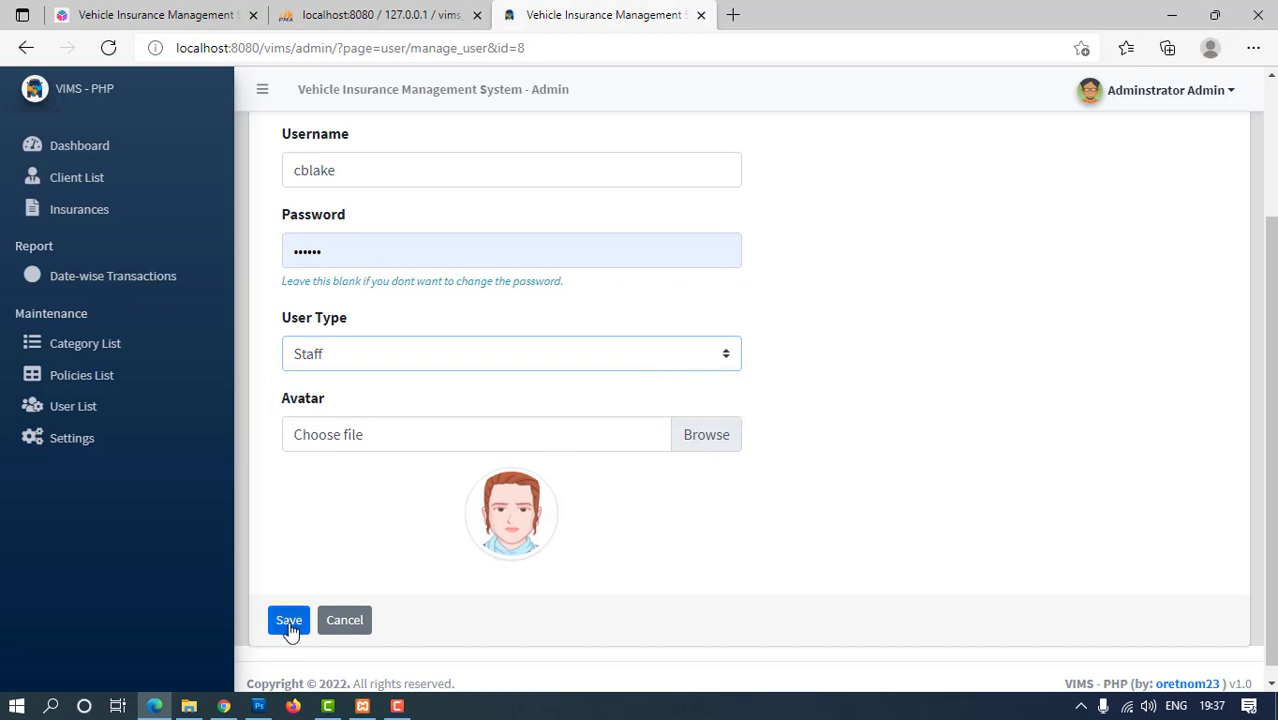
# Update the System Info settings unchanged on the Settings page, then return to the dashboard
pyautogui.click(69, 441)
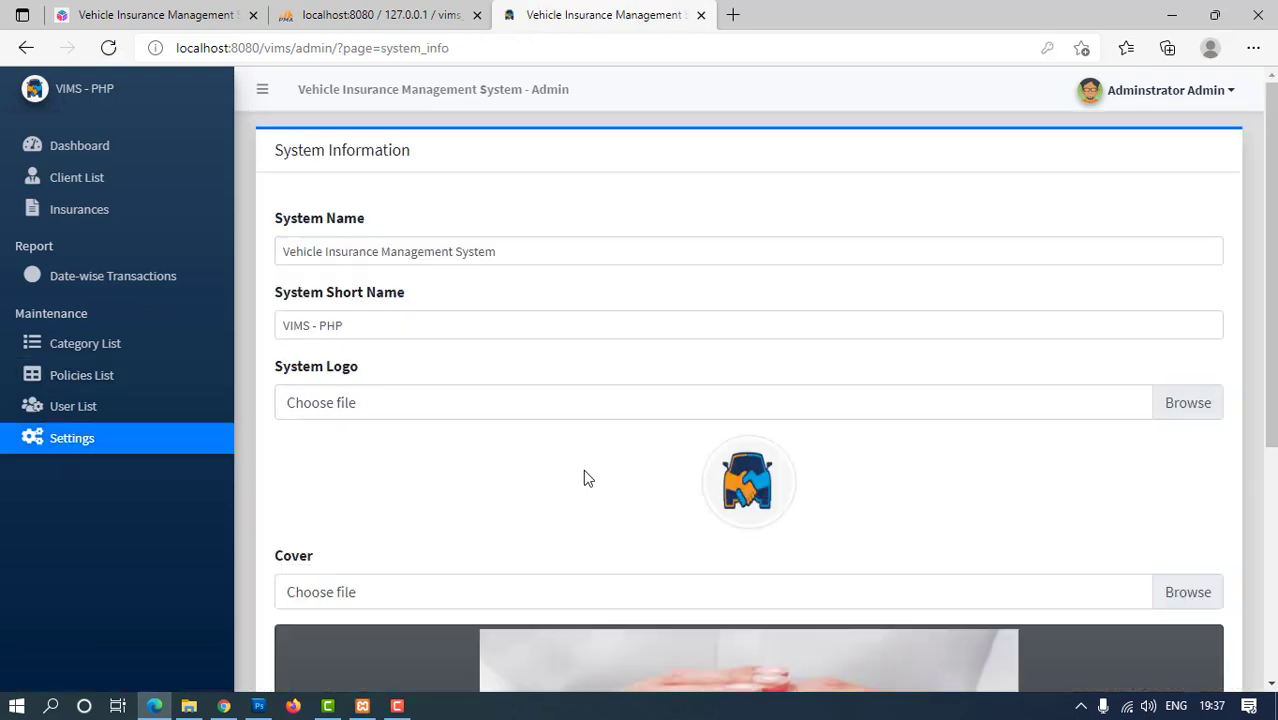
pyautogui.click(376, 324)
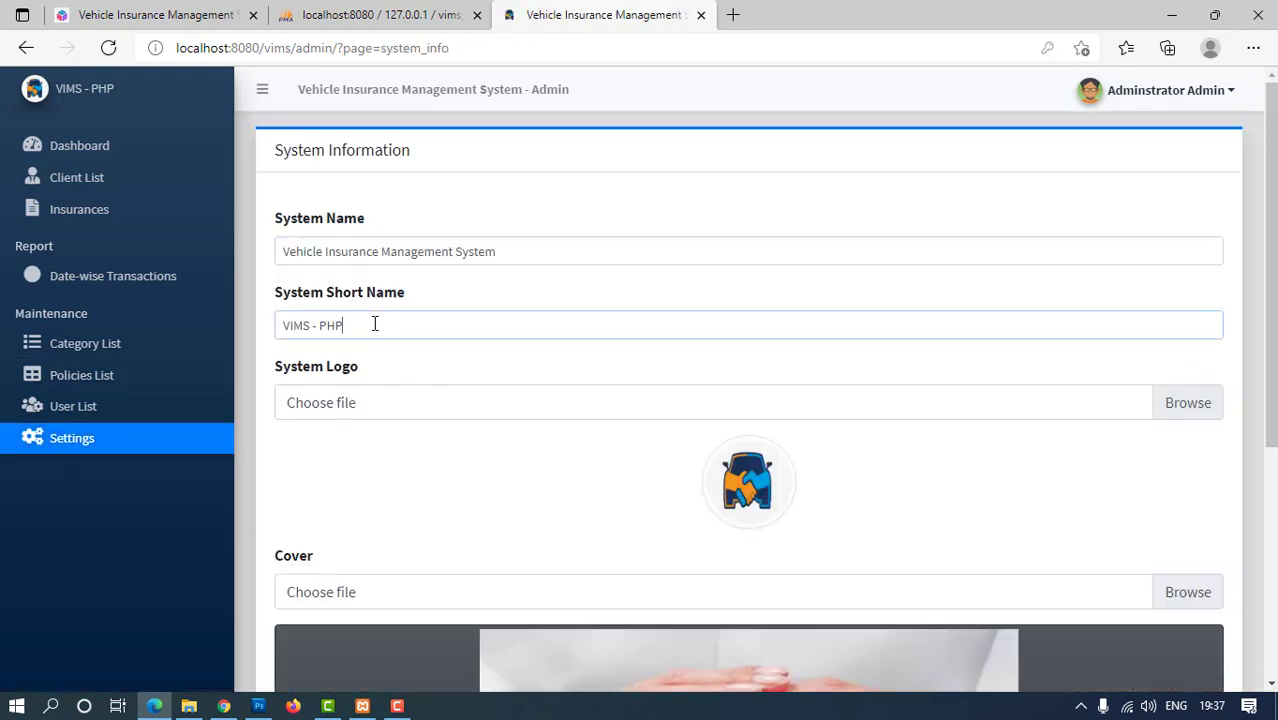
pyautogui.scroll(-4, 712, 490)
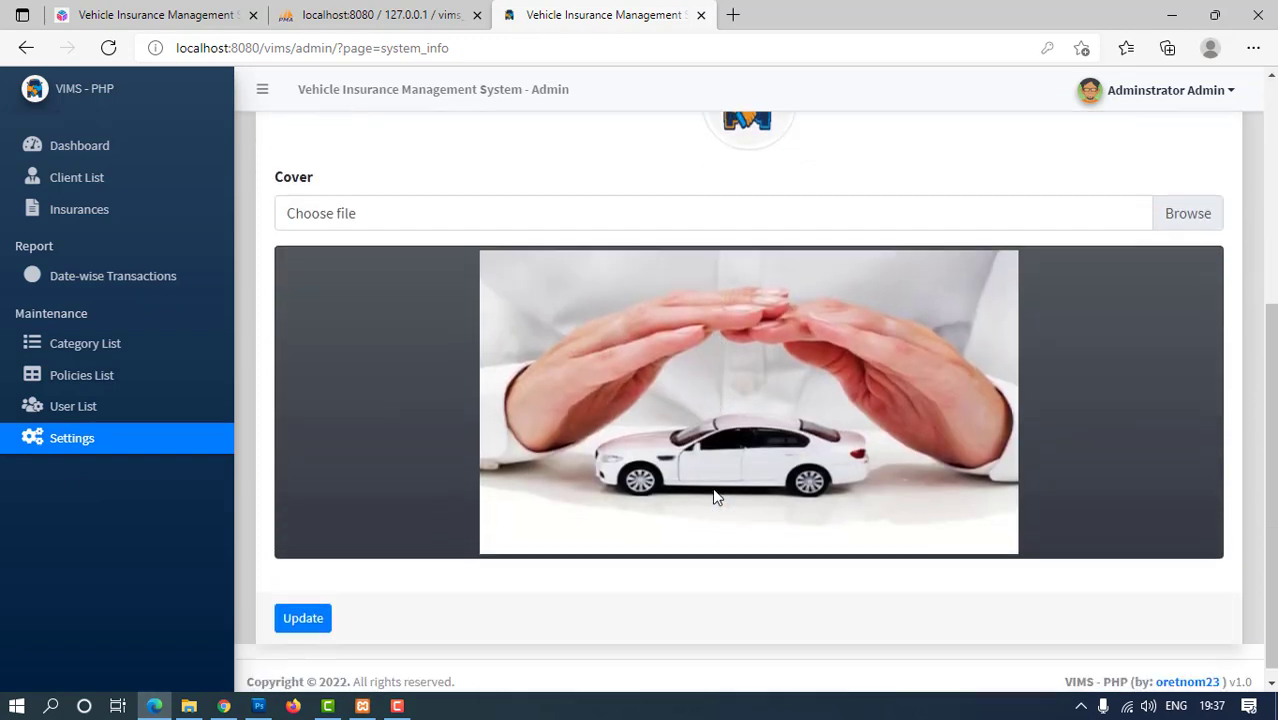
pyautogui.click(307, 620)
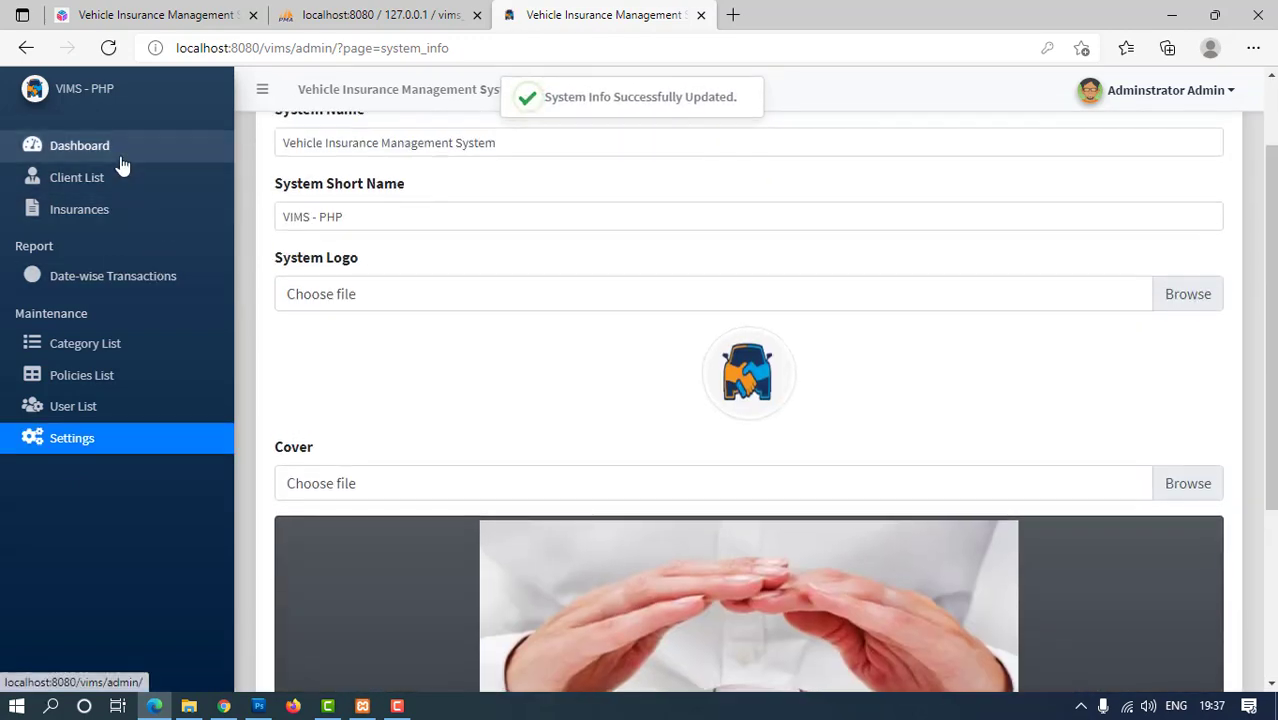
pyautogui.click(121, 163)
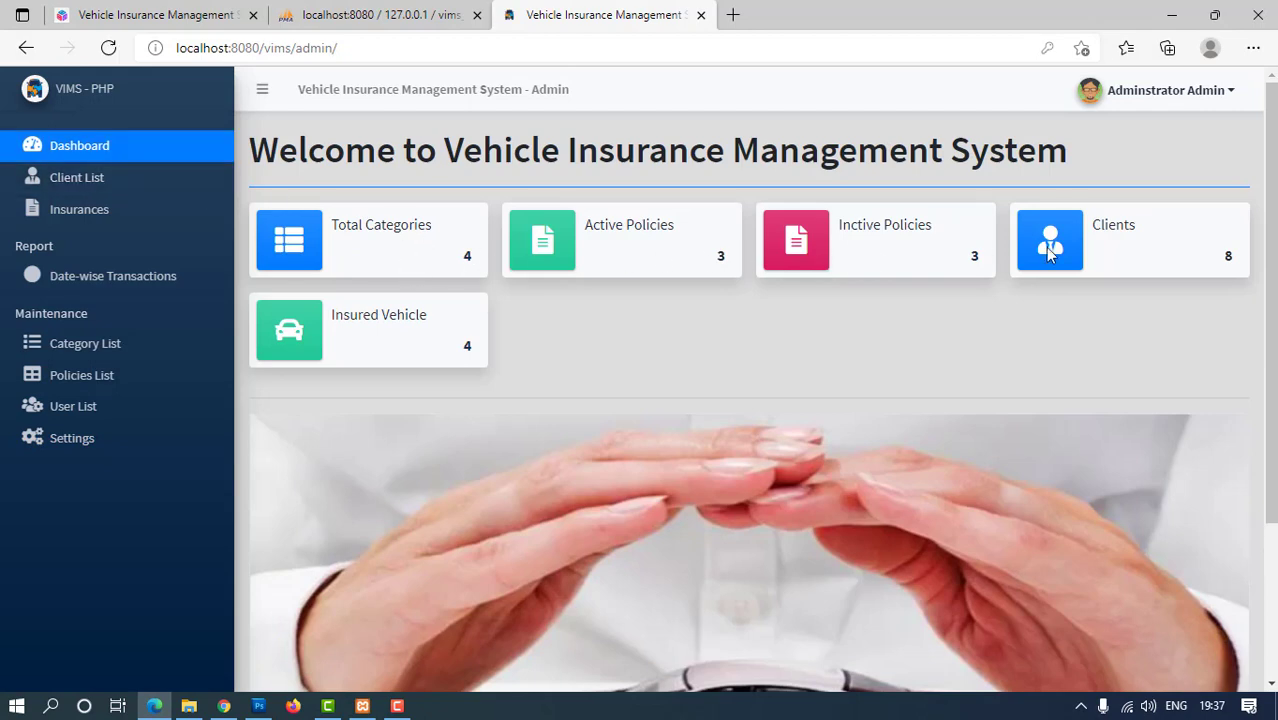
# Log out of the administrator account and load the vims/user address
pyautogui.click(1216, 95)
pyautogui.click(1150, 169)
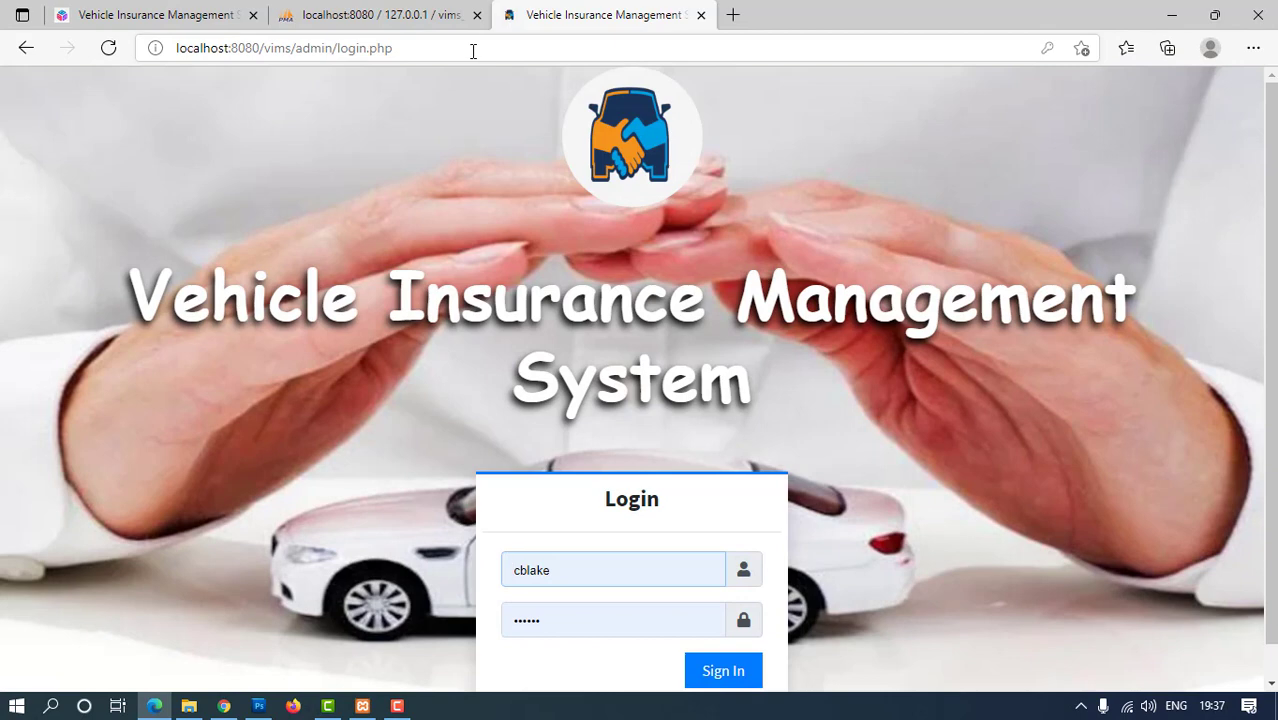
pyautogui.click(551, 48)
pyautogui.click(473, 51)
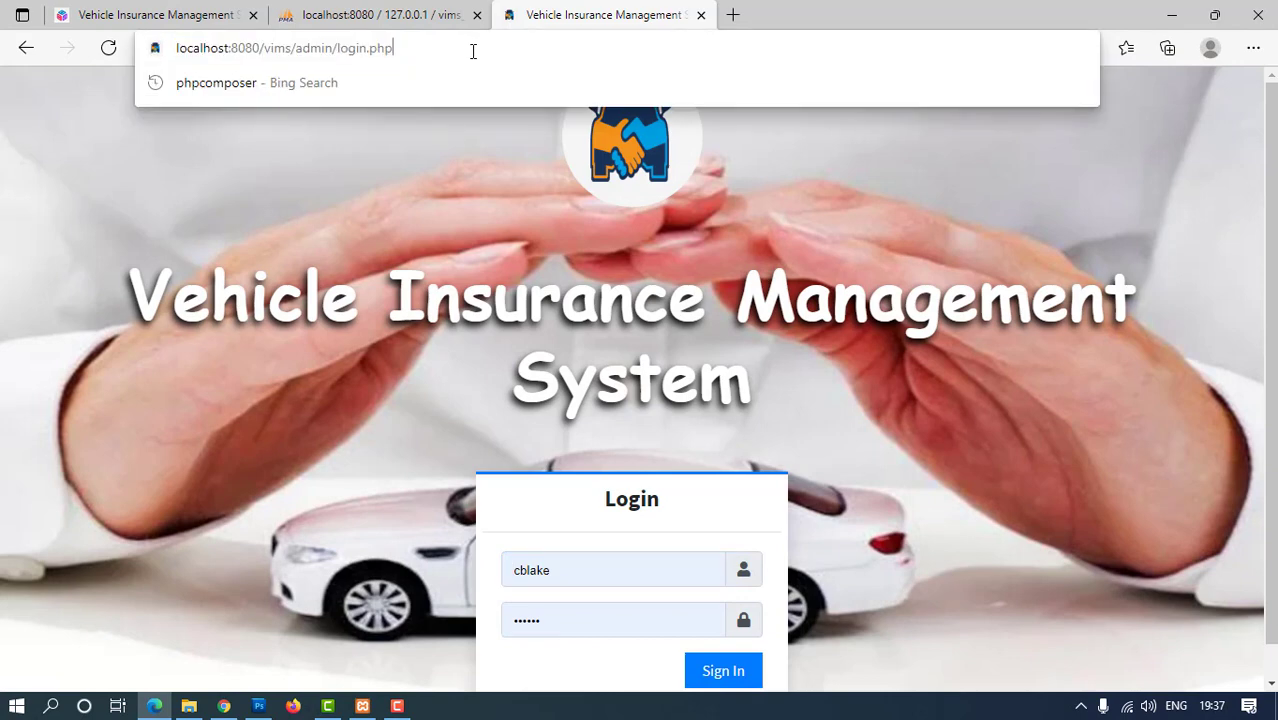
pyautogui.press('BackSpace')
pyautogui.press('BackSpace')
pyautogui.press('BackSpace')
pyautogui.press('BackSpace')
pyautogui.press('BackSpace')
pyautogui.press('BackSpace')
pyautogui.press('BackSpace')
pyautogui.press('BackSpace')
pyautogui.press('BackSpace')
pyautogui.press('BackSpace')
pyautogui.press('BackSpace')
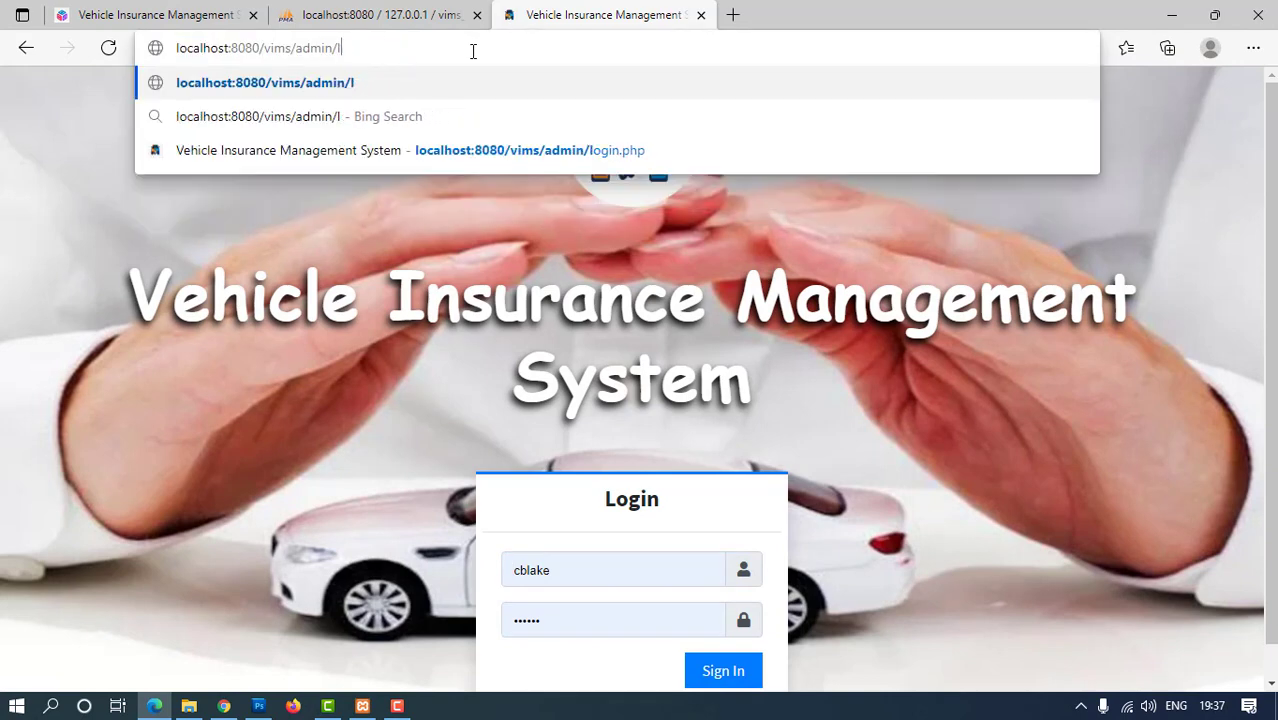
pyautogui.press('BackSpace')
pyautogui.press('BackSpace')
pyautogui.press('BackSpace')
pyautogui.press('BackSpace')
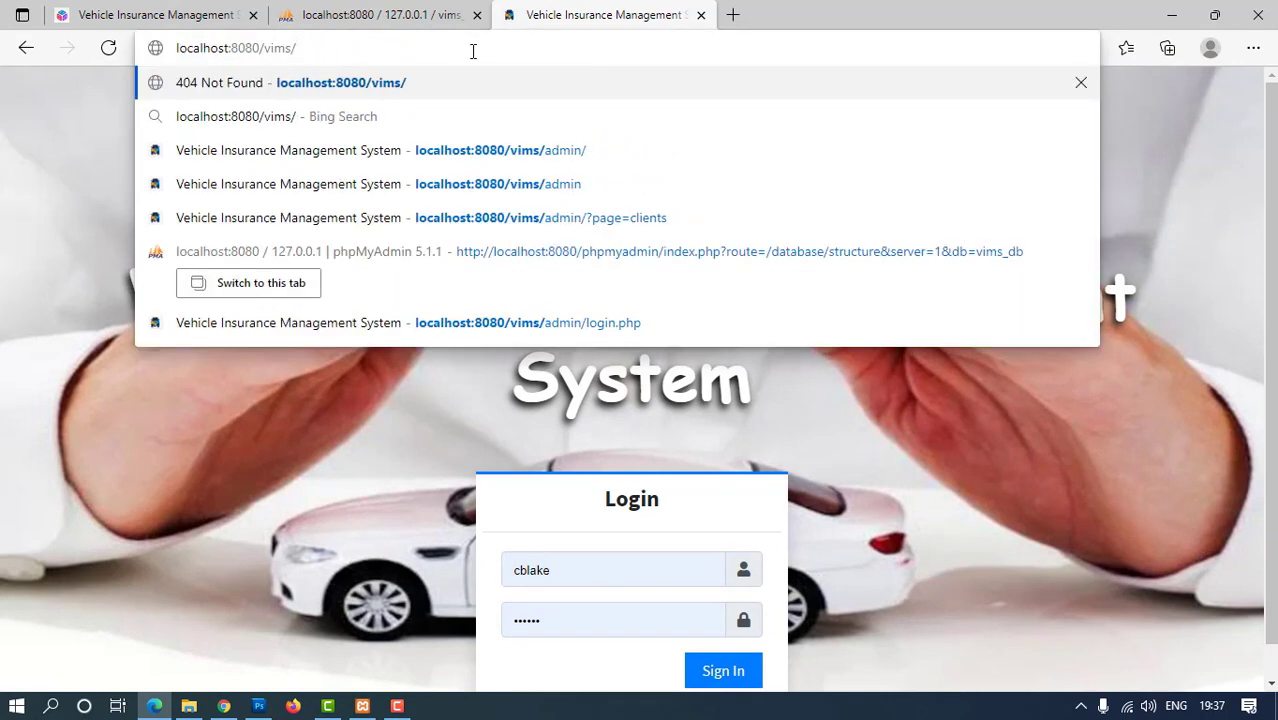
pyautogui.write('user')
pyautogui.press('Return')
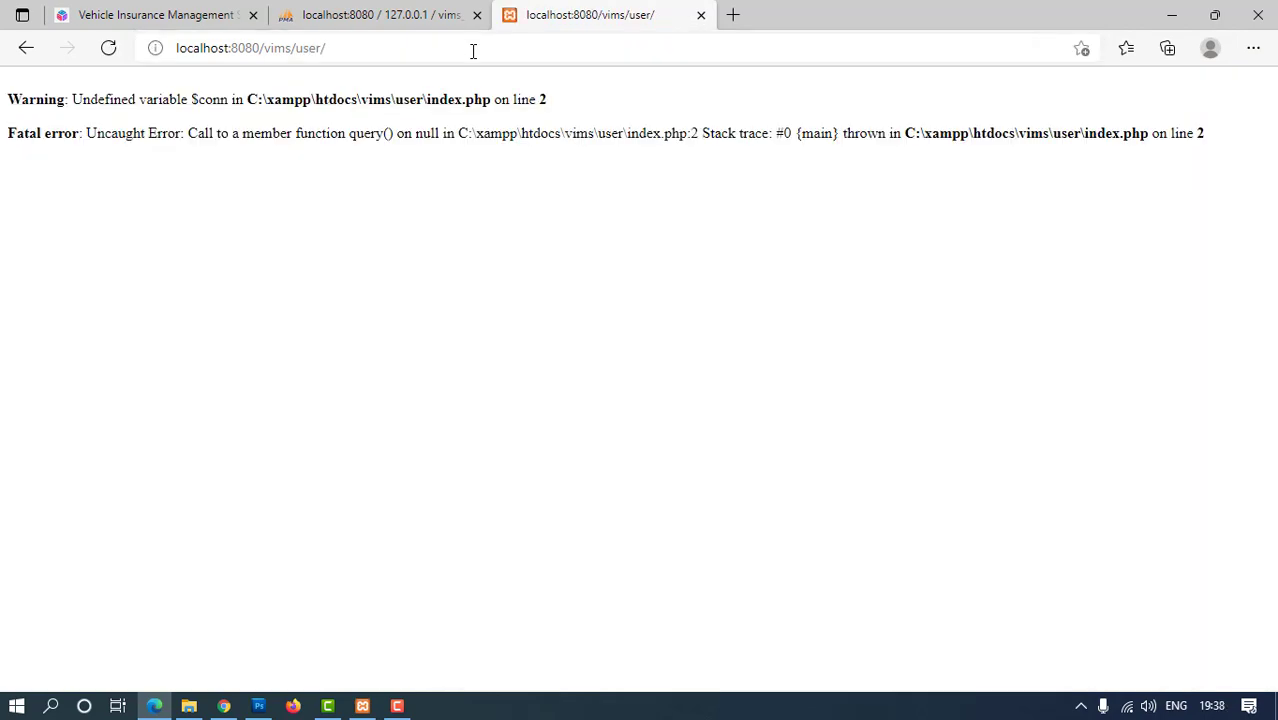
# Trim the address to vims/ and load the site root's login page
pyautogui.doubleClick(408, 51)
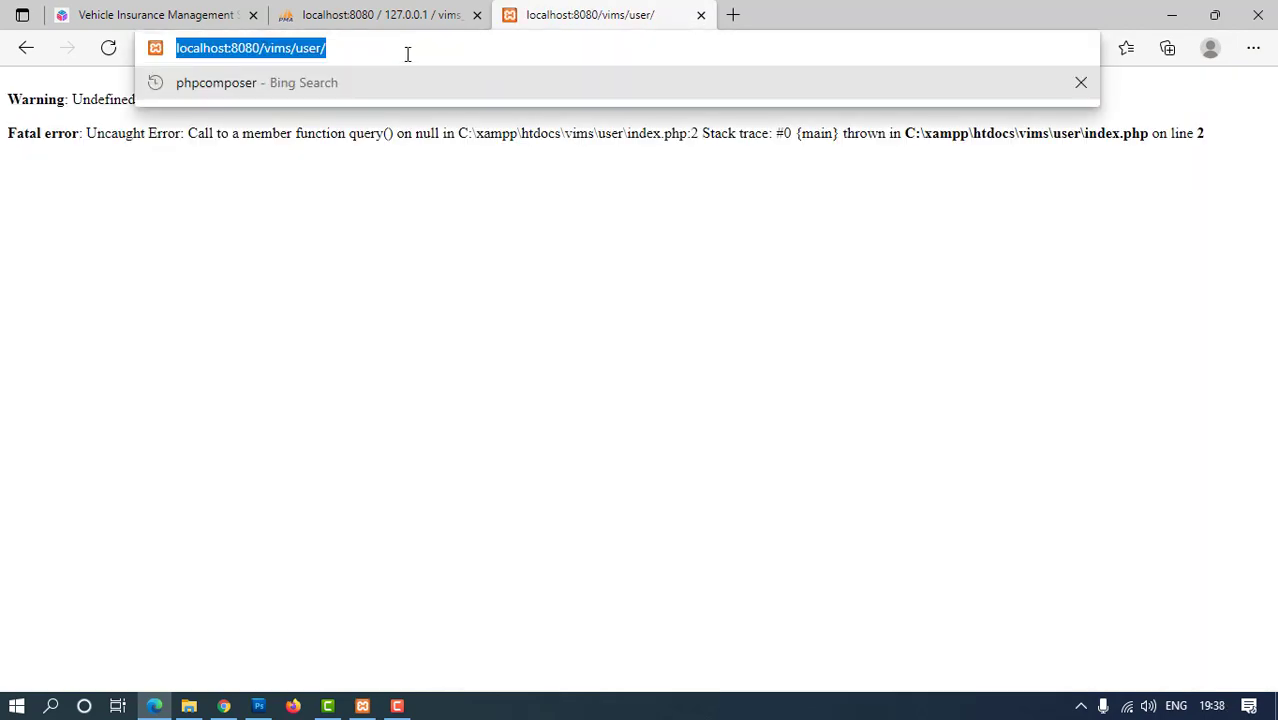
pyautogui.press('BackSpace')
pyautogui.press('BackSpace')
pyautogui.press('BackSpace')
pyautogui.press('BackSpace')
pyautogui.press('BackSpace')
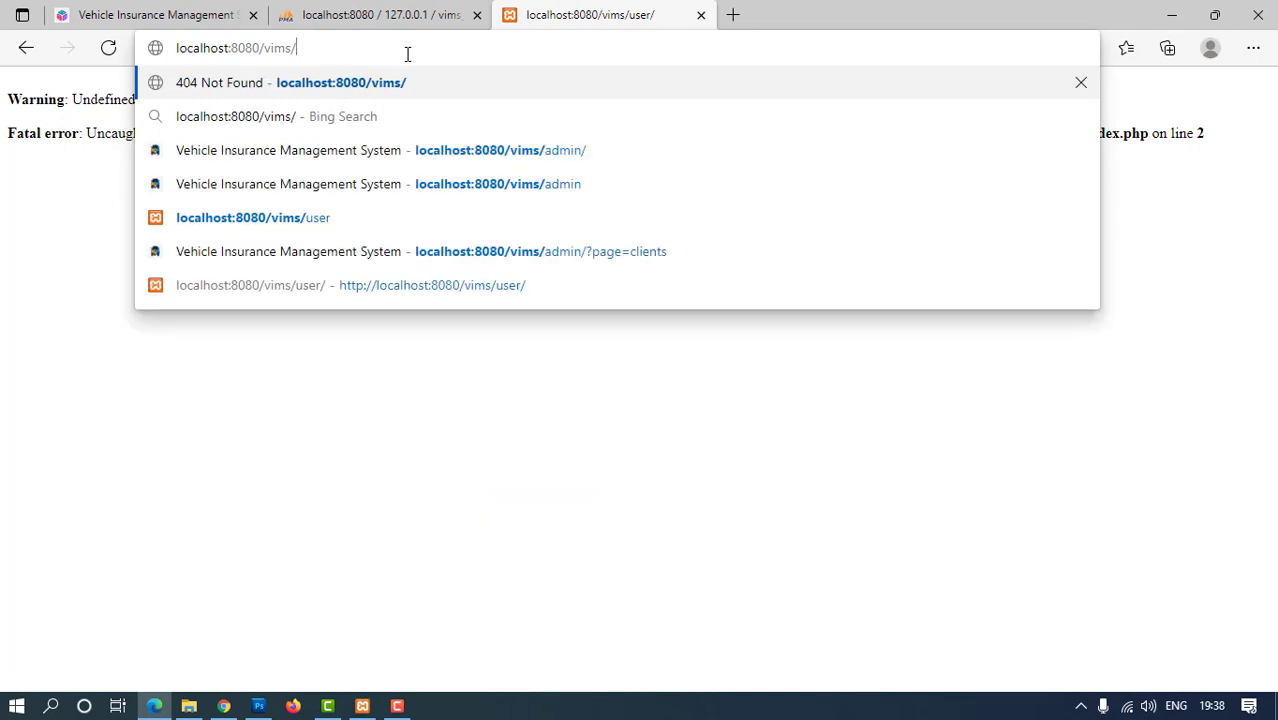
pyautogui.press('Return')
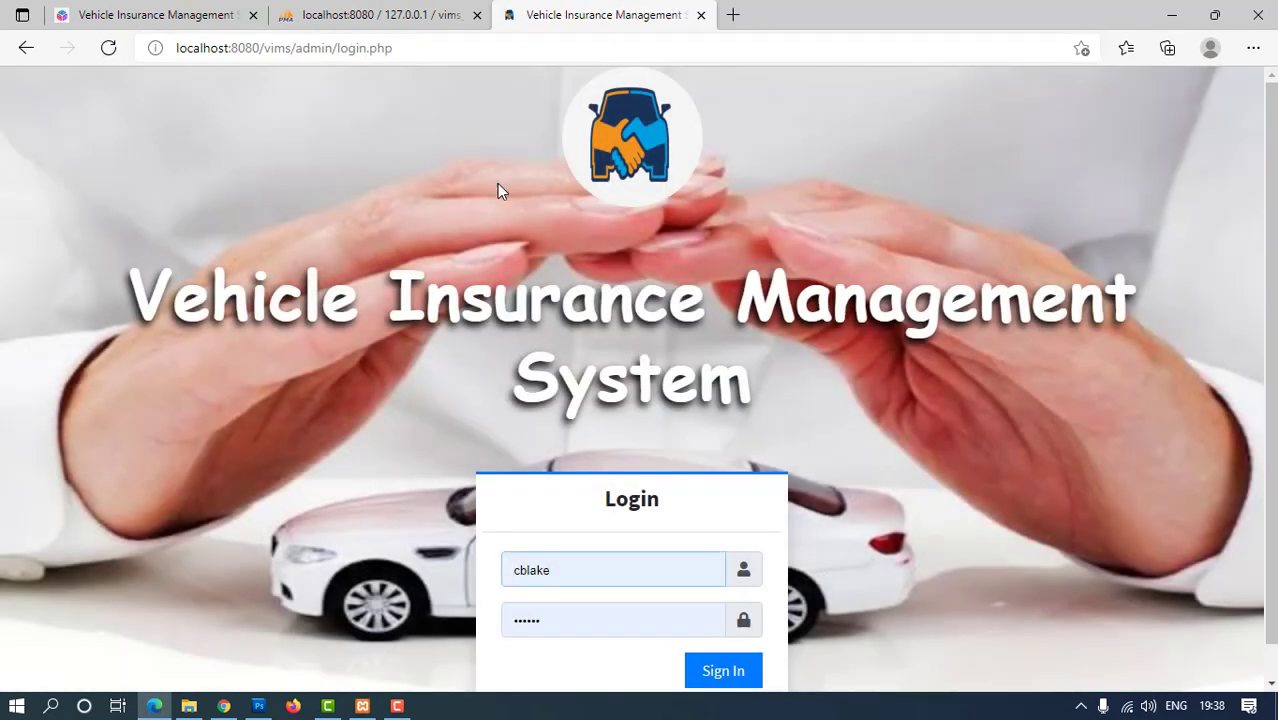
pyautogui.scroll(-1, 671, 389)
# Sign in as staff and view the Client List, Insurances and Date-wise Transactions report
pyautogui.click(700, 640)
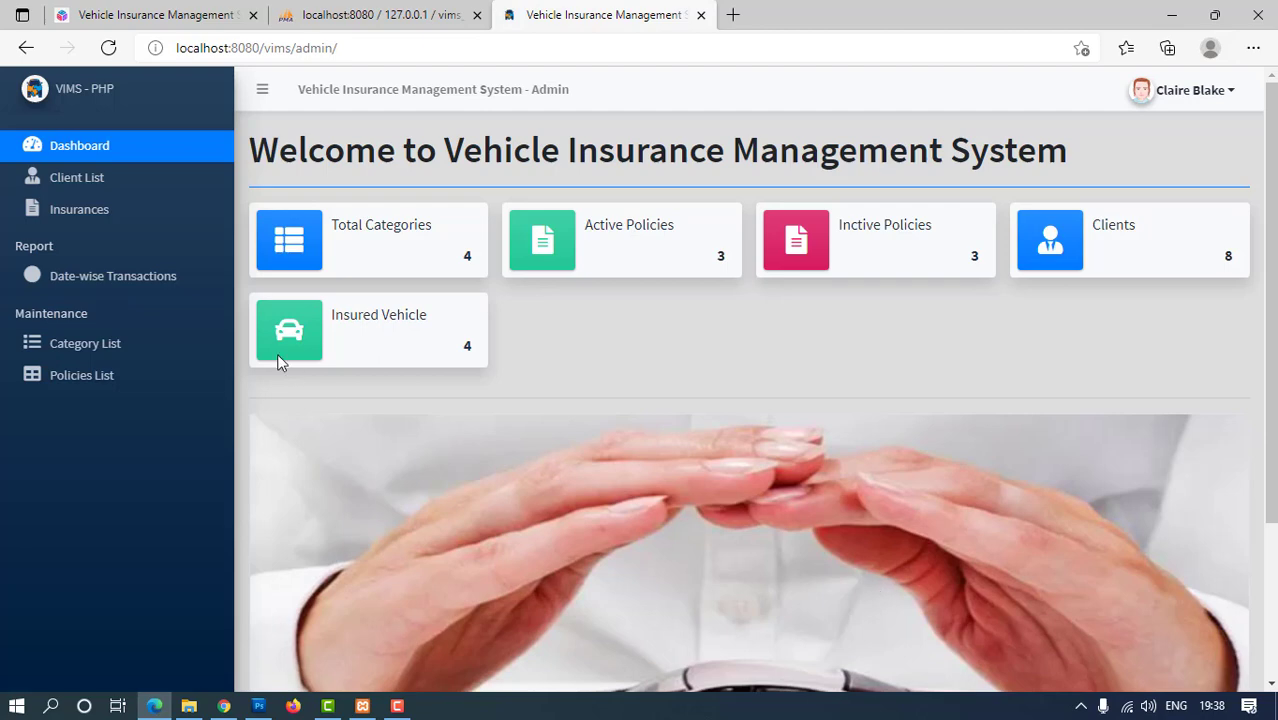
pyautogui.click(86, 191)
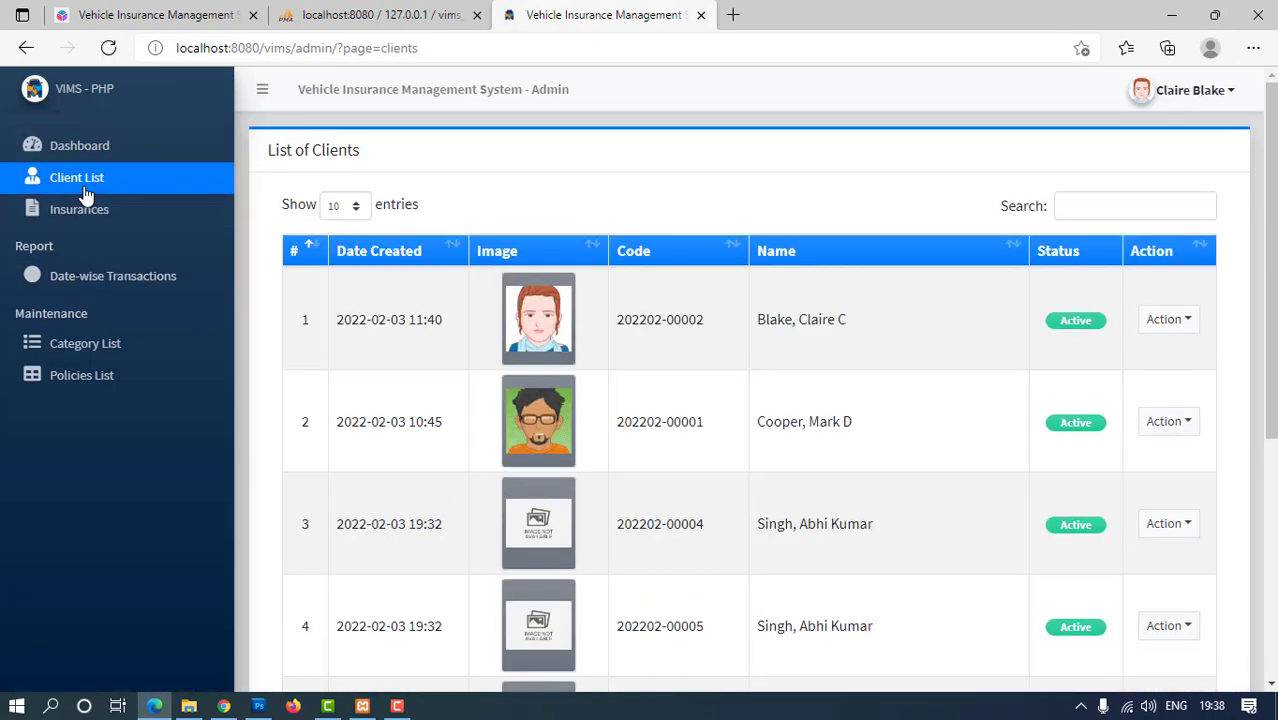
pyautogui.scroll(-5, 856, 517)
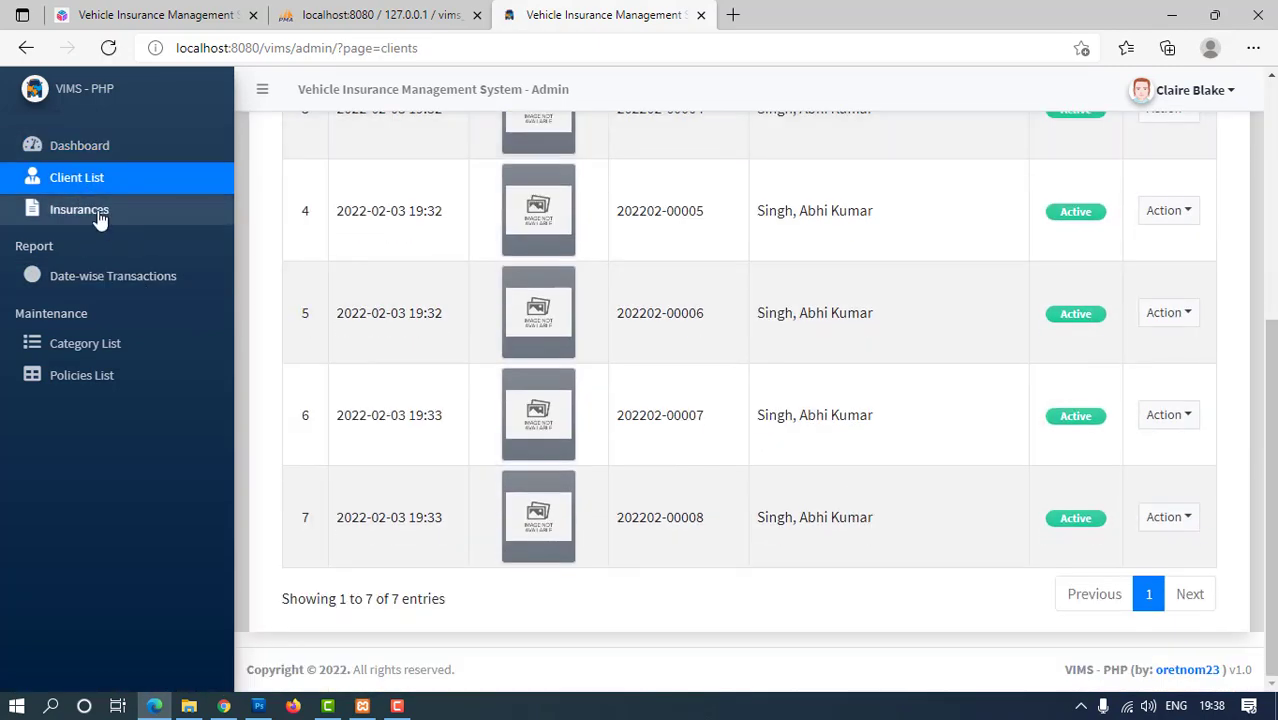
pyautogui.click(100, 215)
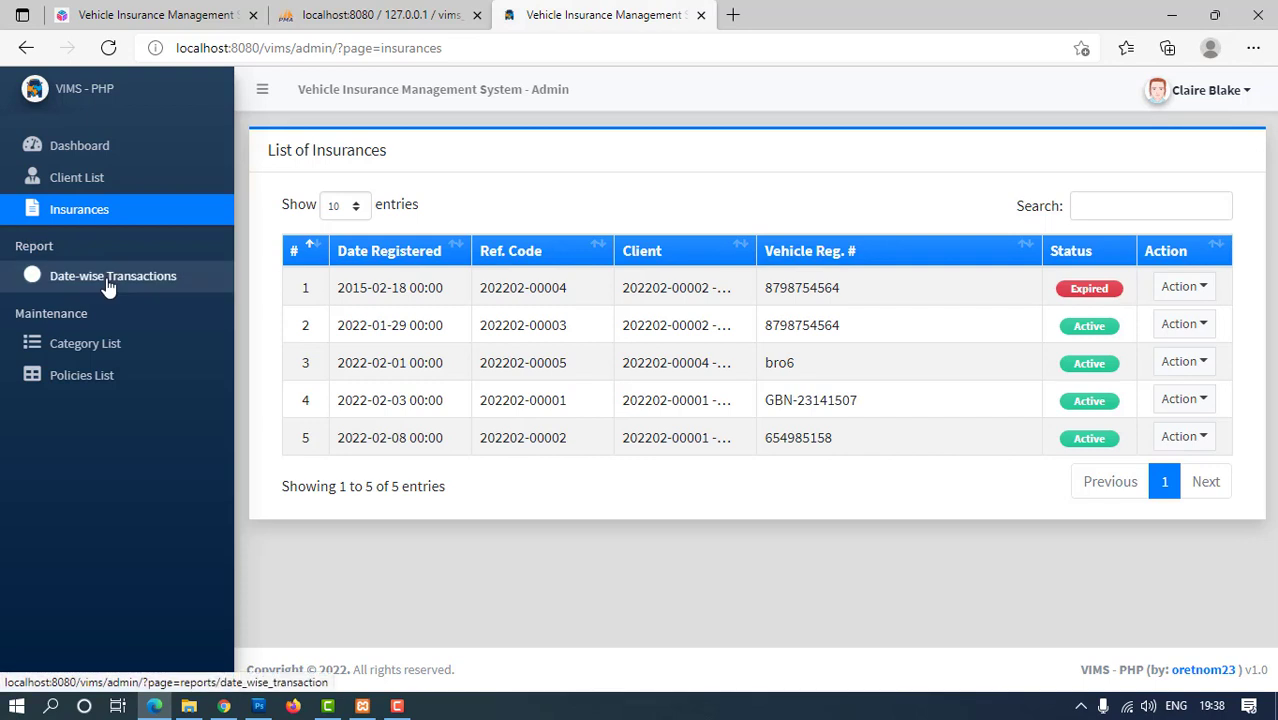
pyautogui.click(109, 287)
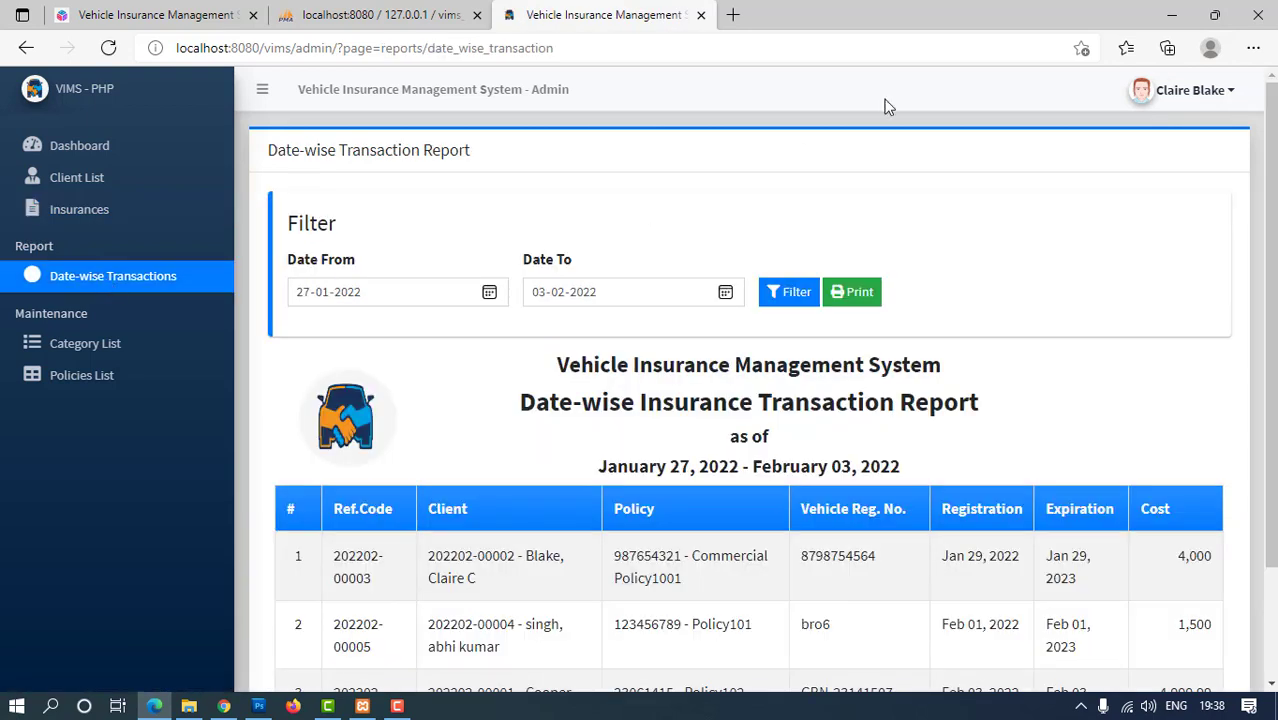
# Check the staff user's account menu, then close it
pyautogui.click(1216, 103)
pyautogui.click(1216, 100)
pyautogui.click(1216, 100)
pyautogui.click(1216, 100)
# Open the edit form for insurance row 2 and close it without saving
pyautogui.scroll(-2, 1085, 387)
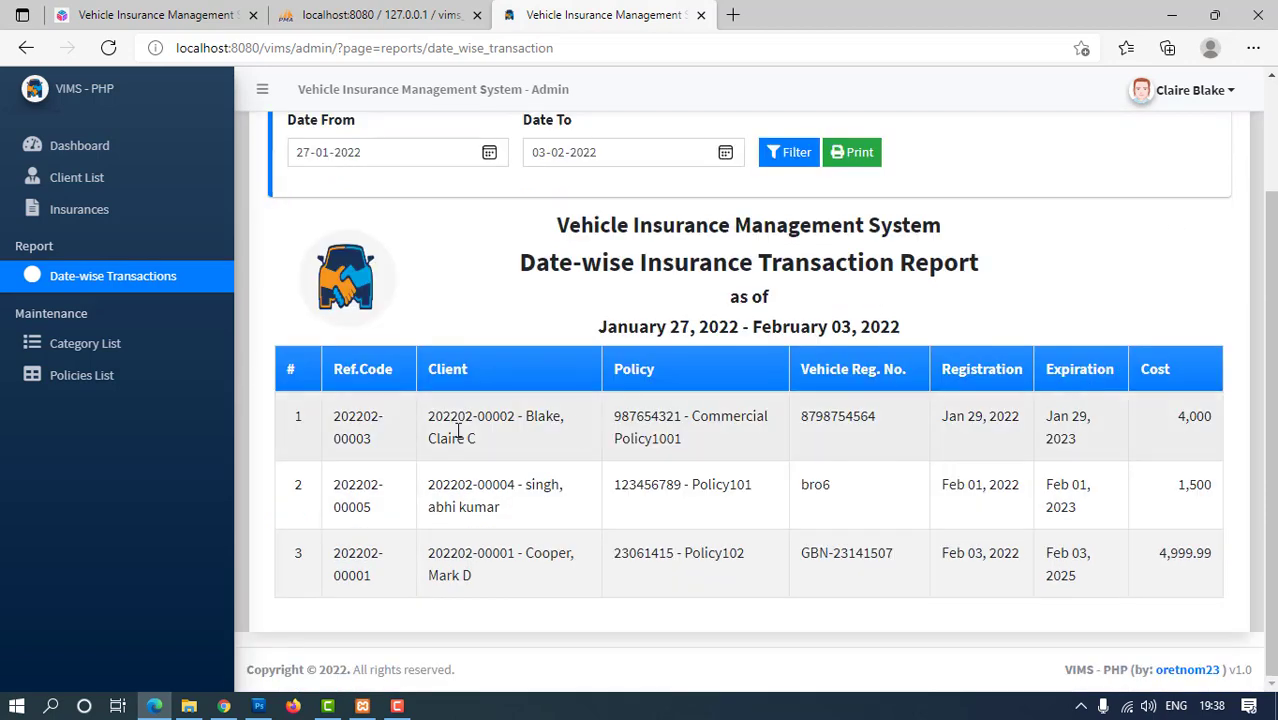
pyautogui.click(82, 208)
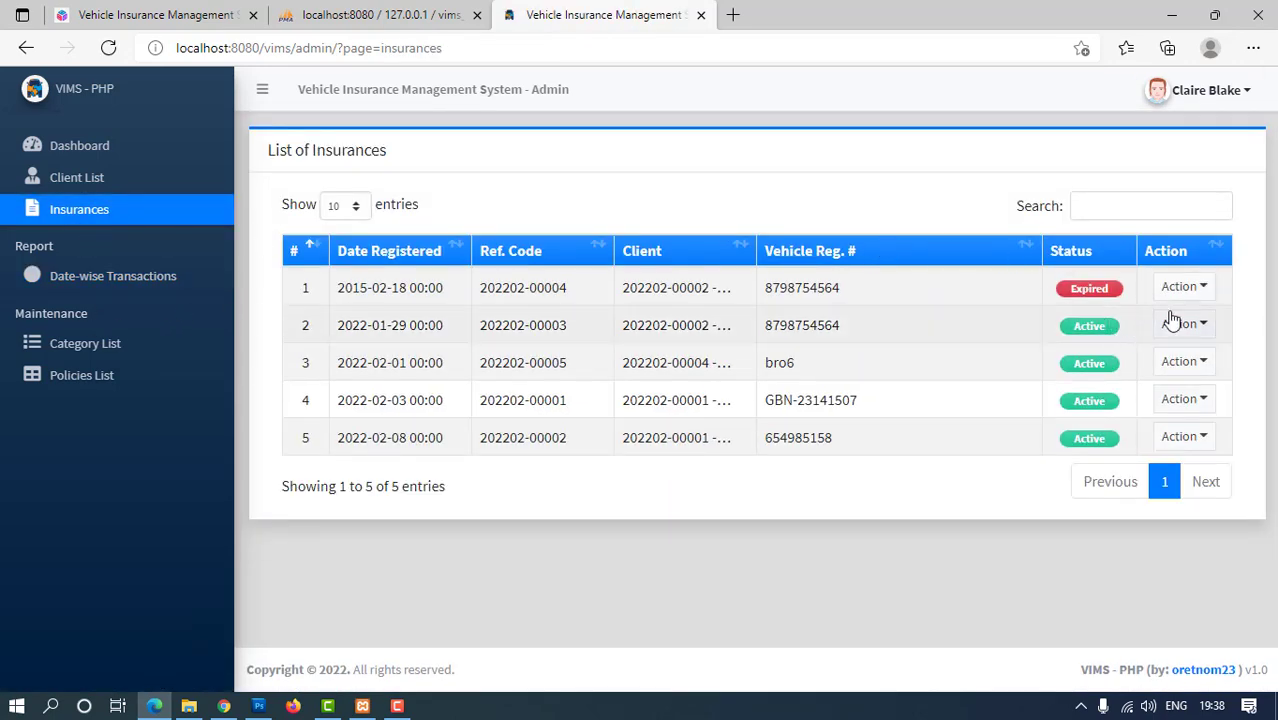
pyautogui.click(1184, 324)
pyautogui.click(1179, 415)
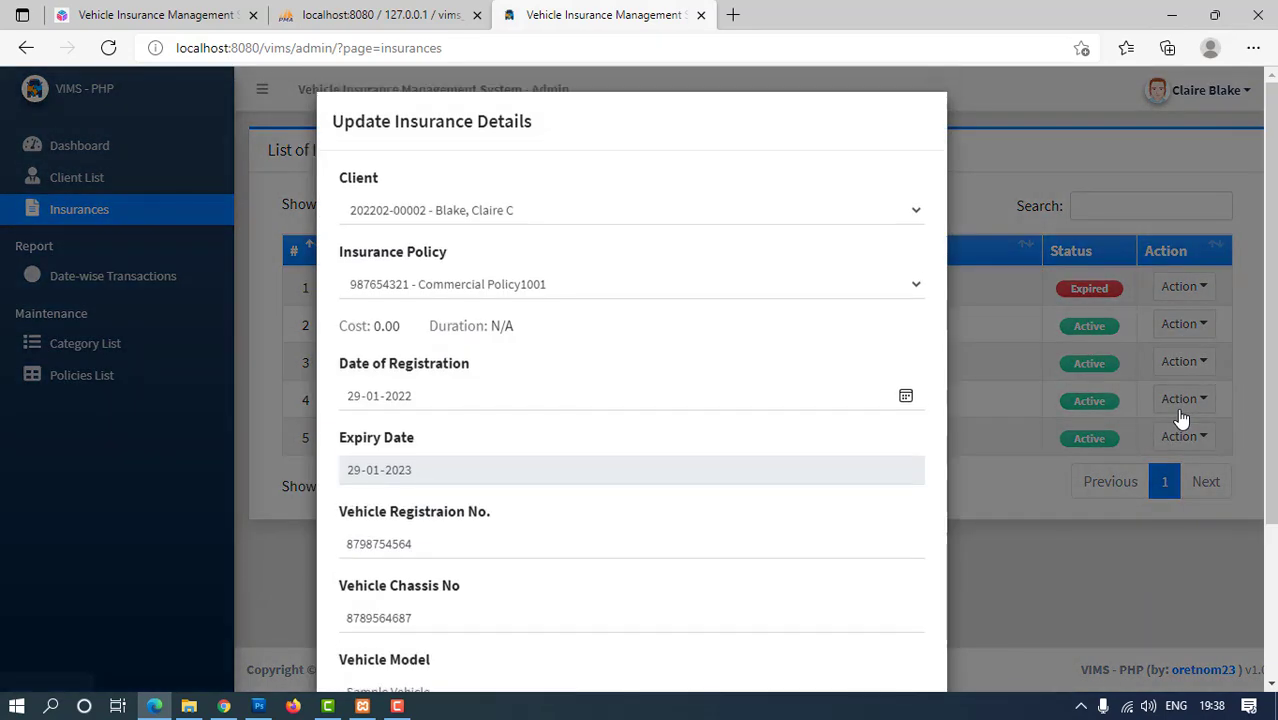
pyautogui.scroll(-3, 727, 345)
pyautogui.click(897, 632)
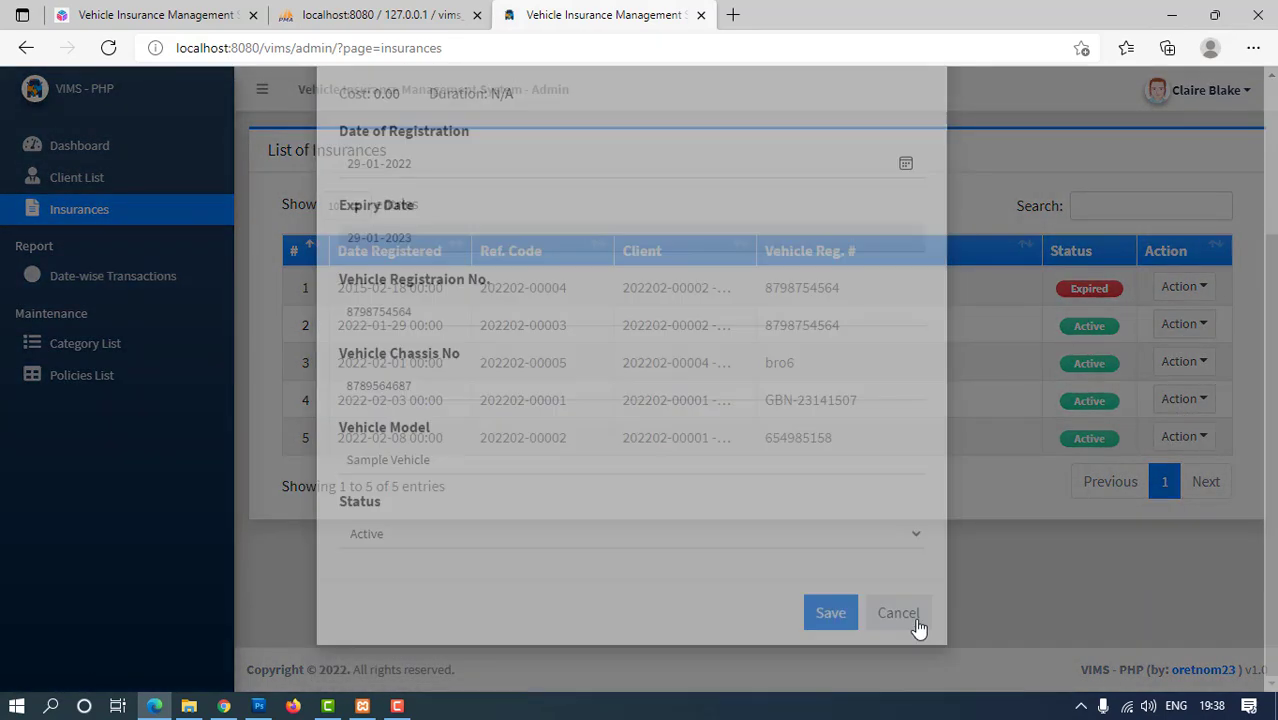
# Visit the Policies List and Category List, then return to the dashboard
pyautogui.click(81, 375)
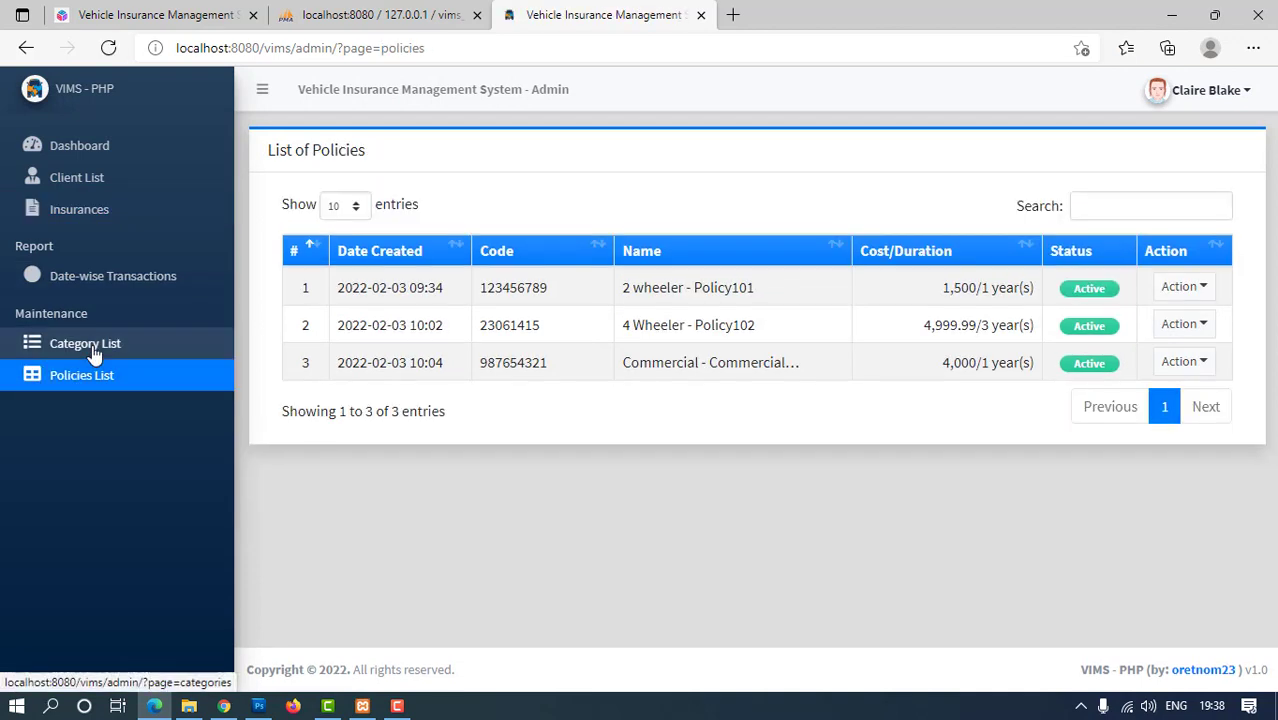
pyautogui.click(94, 354)
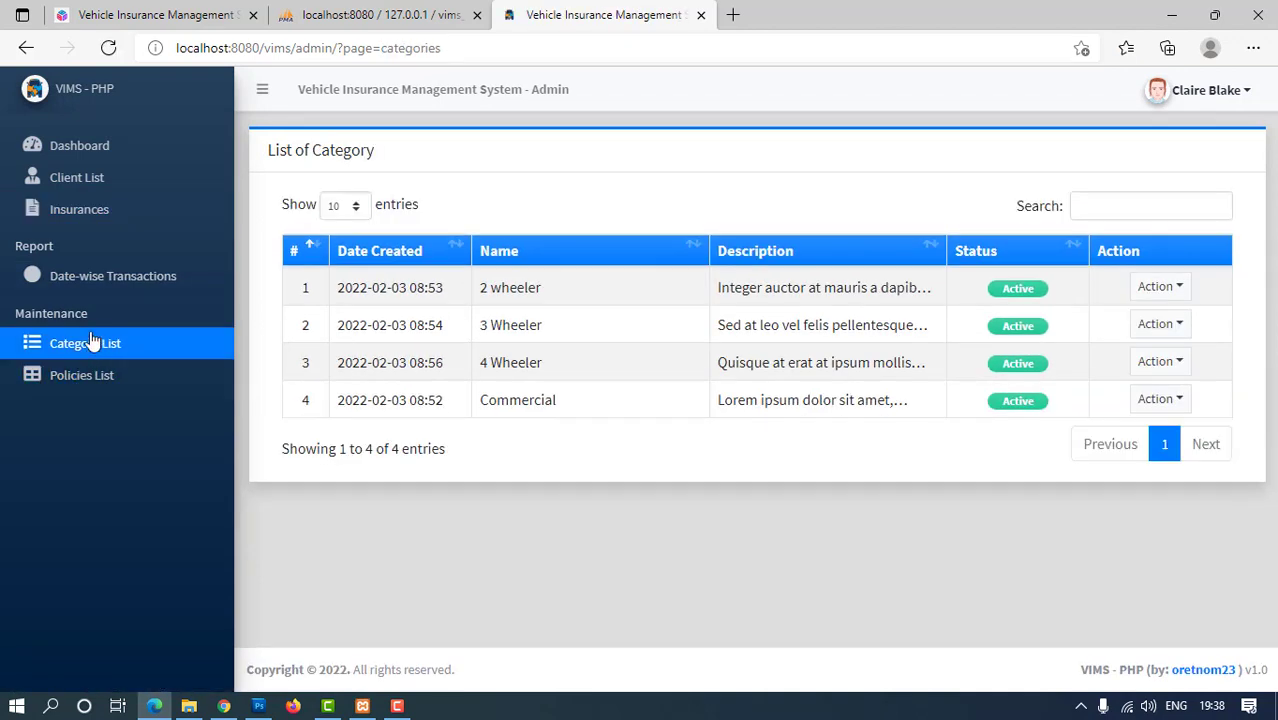
pyautogui.click(97, 146)
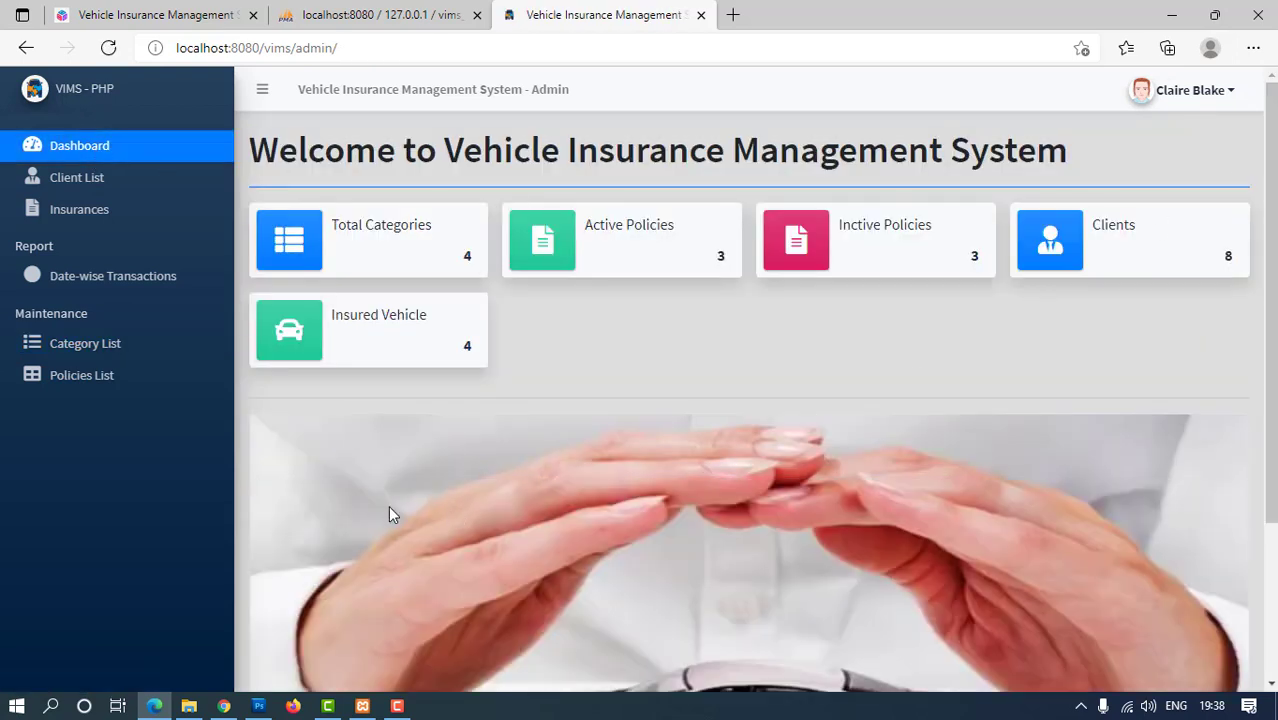
# Launch Notepad via the Run box and begin the closing message with 'thak for'
pyautogui.press('super+r')
pyautogui.press('Return')
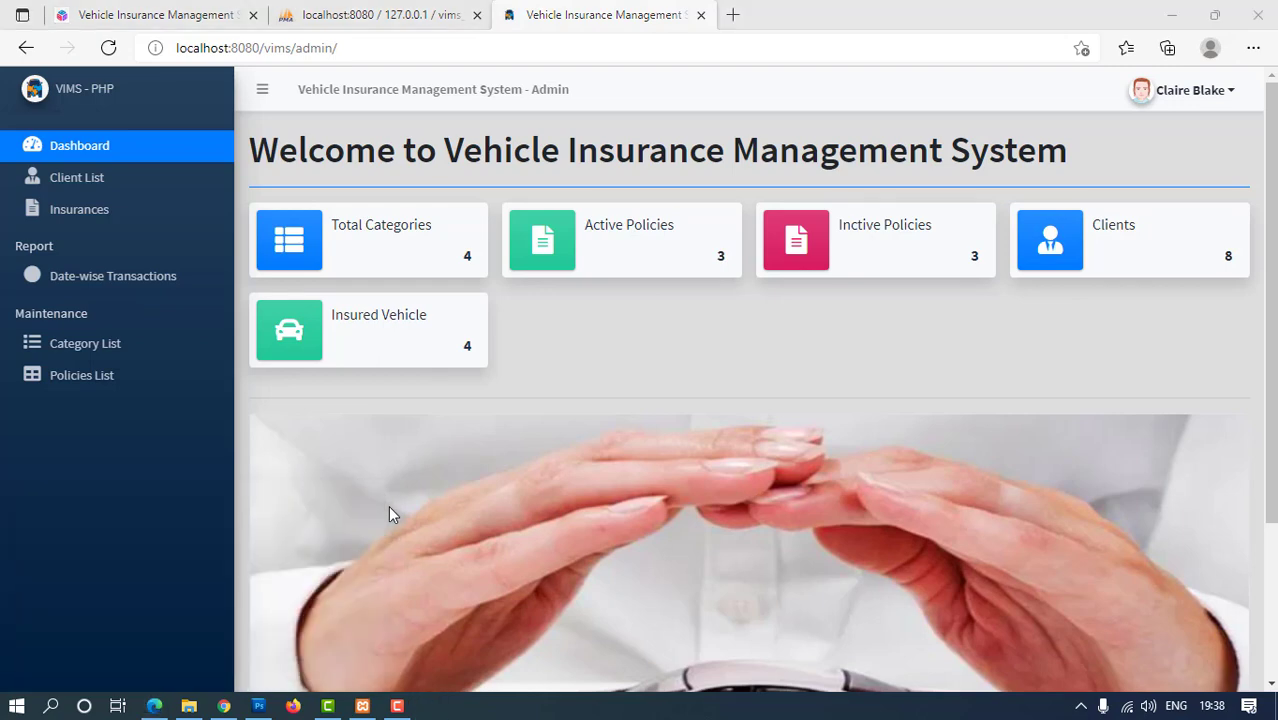
pyautogui.write('tha')
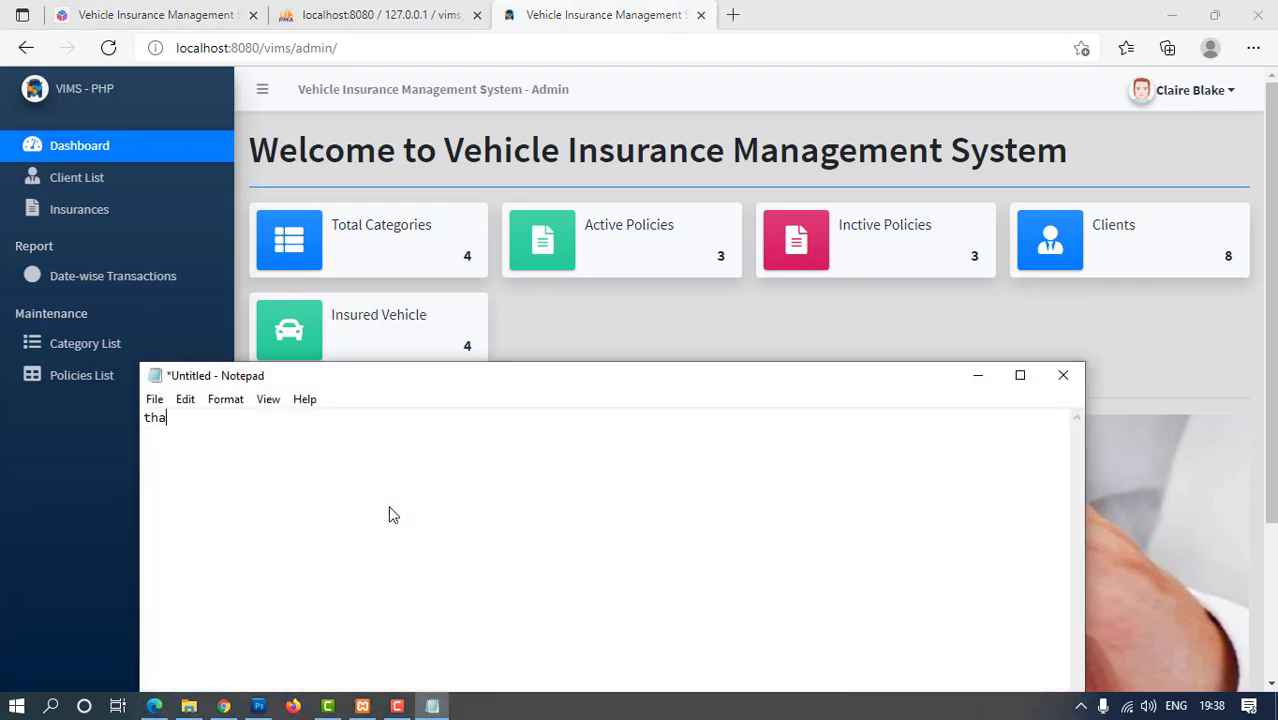
pyautogui.write('k for')
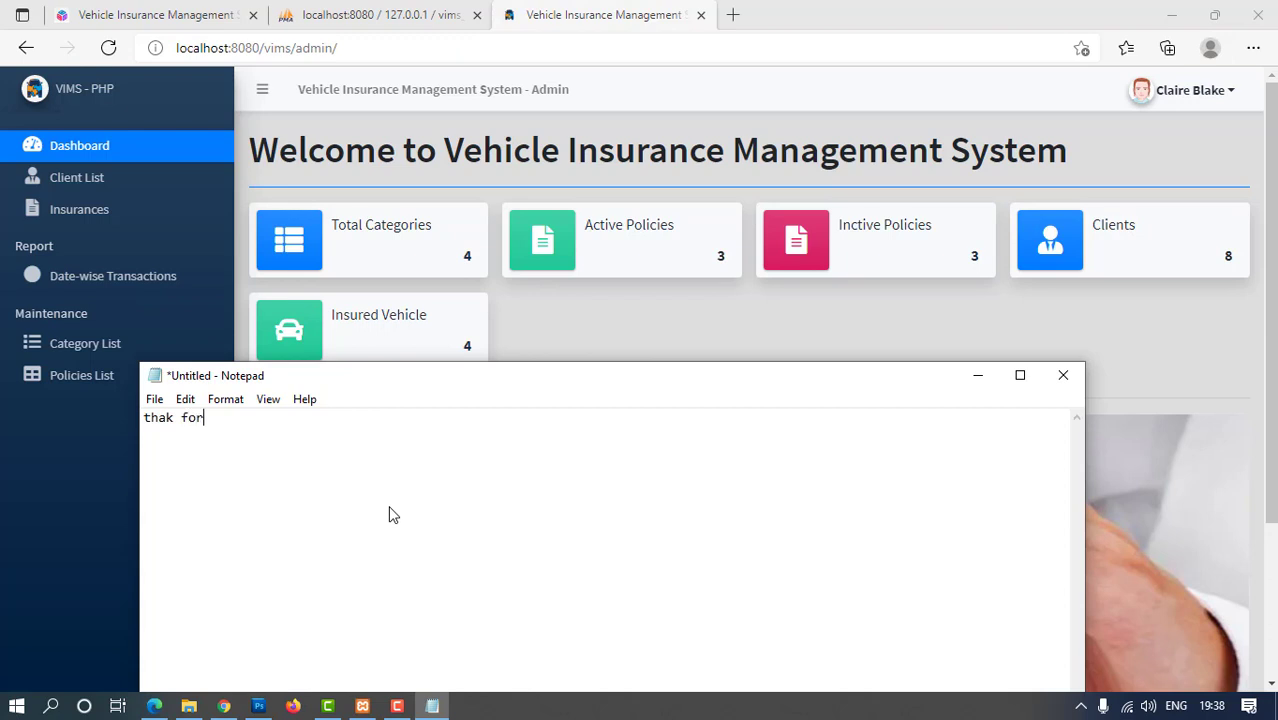